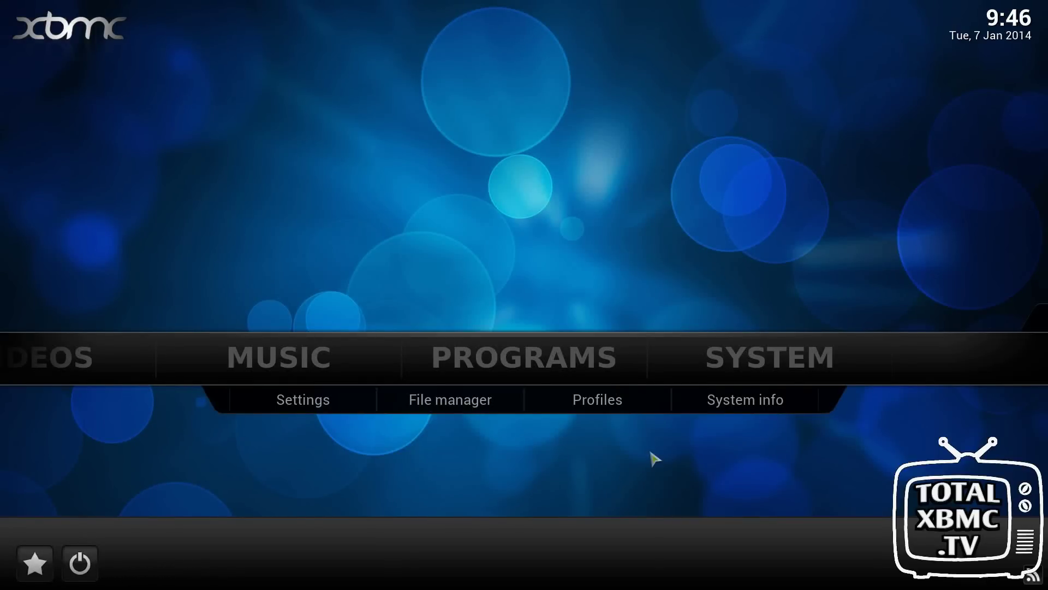
- Open the Add-ons section of the system settings and dismiss the first run help
key("Right")
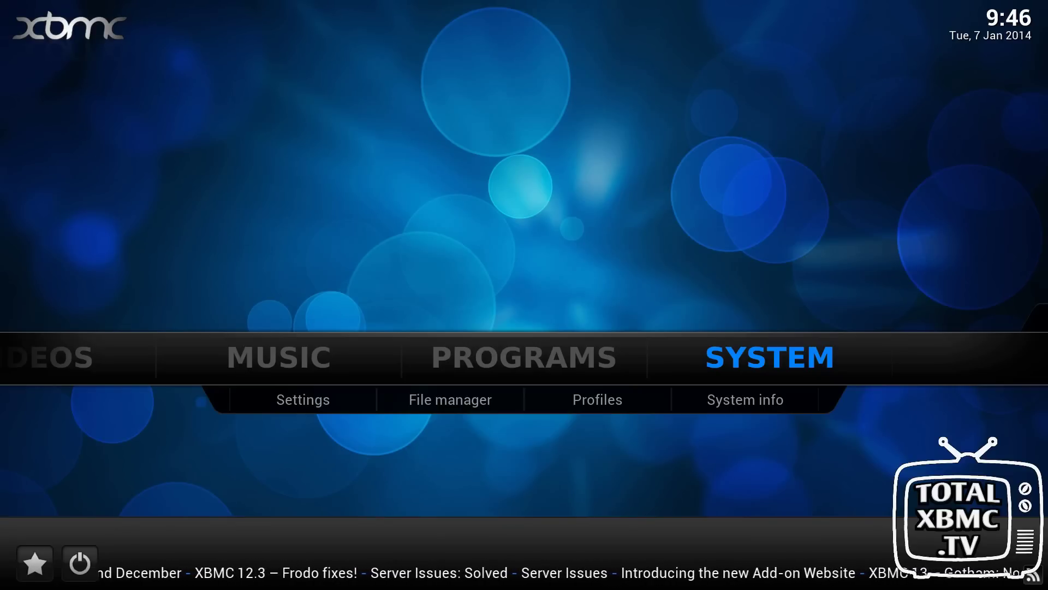
key("Return")
key("Up")
key("Up")
key("Up")
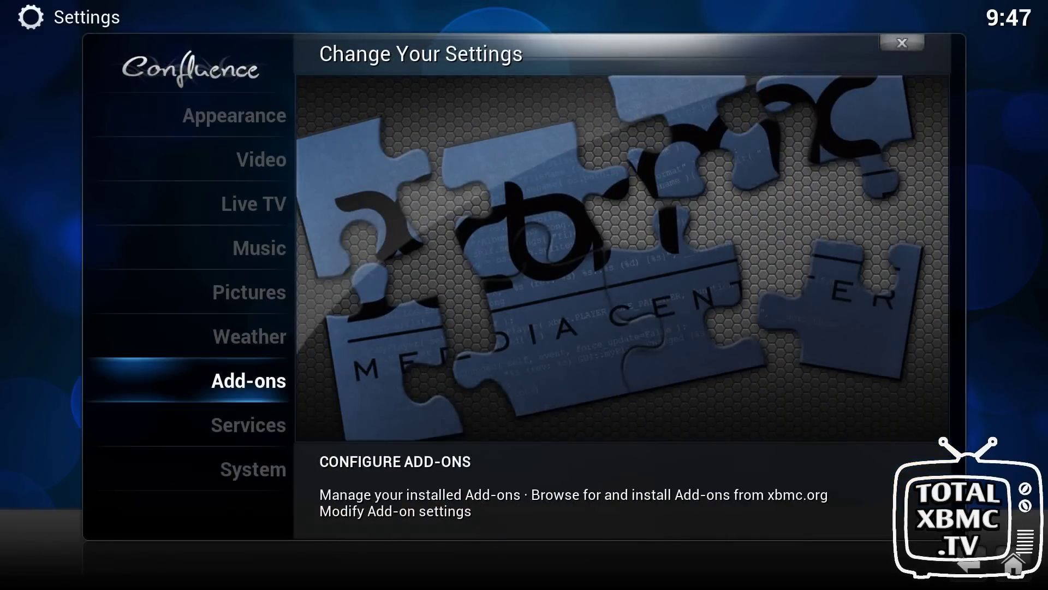
key("Return")
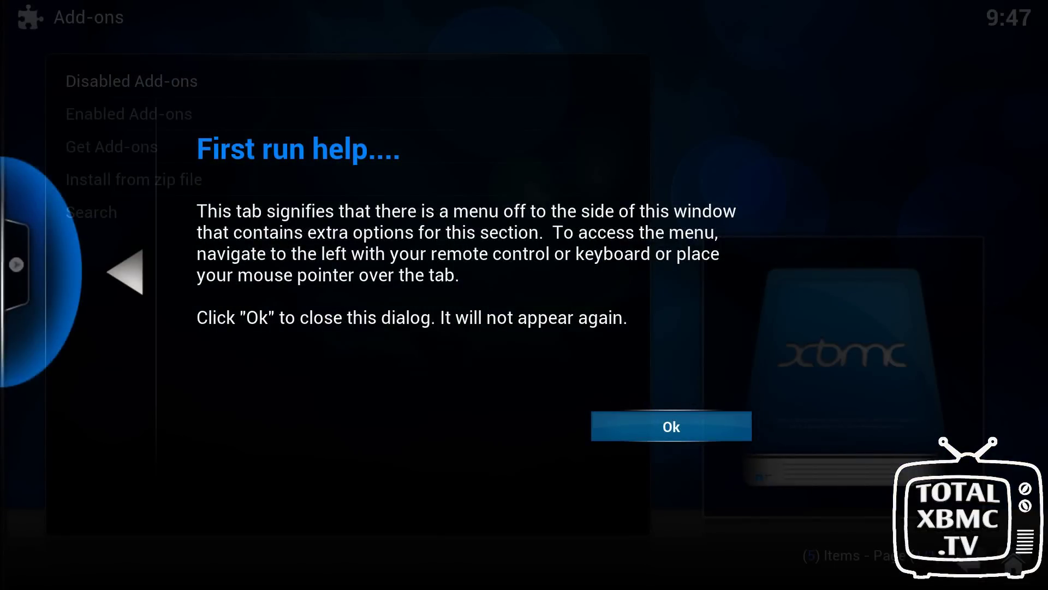
key("Return")
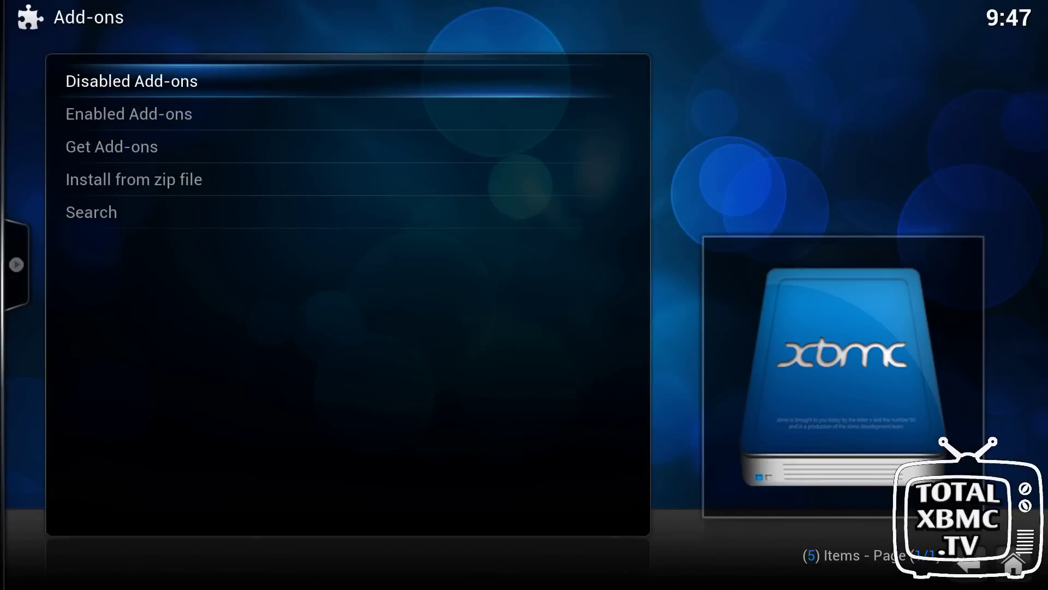
- Open the Get Add-ons list of available repositories
key("Down")
key("Down")
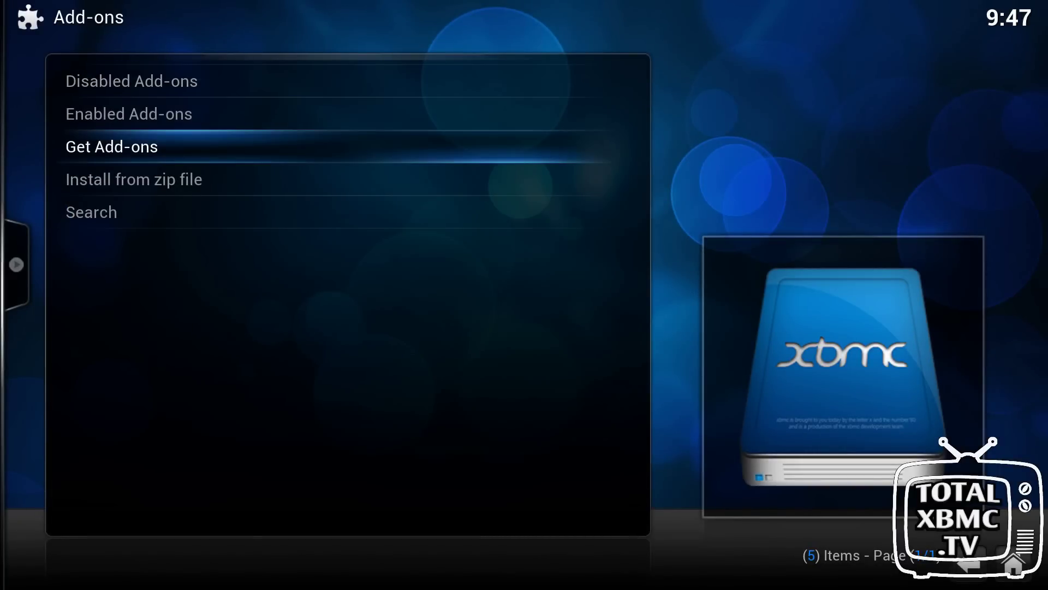
key("Return")
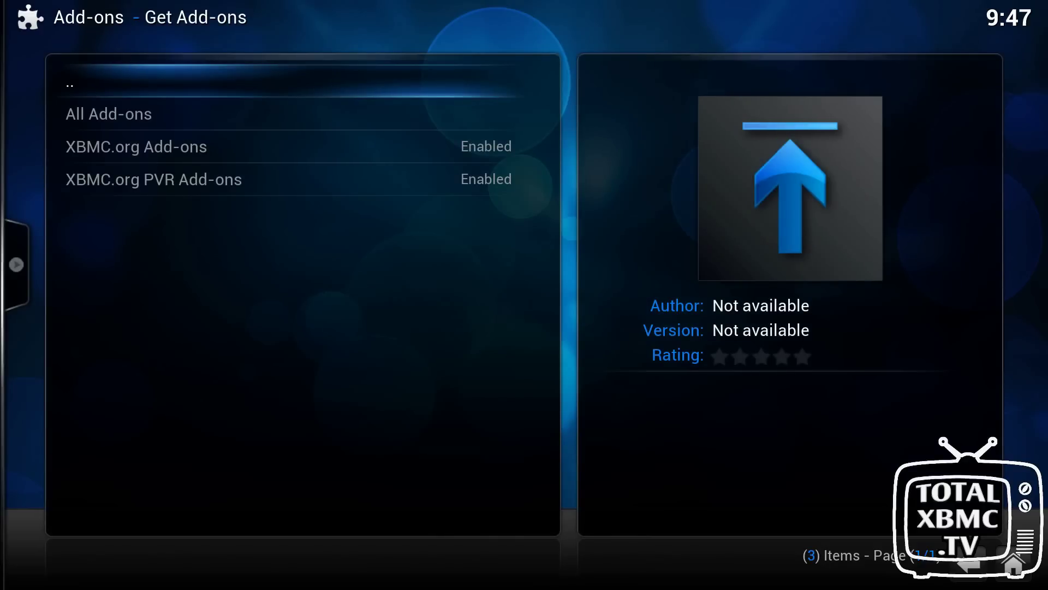
- Examine the details of the XBMC.org Add-ons and XBMC.org PVR Add-ons repositories
key("Down")
key("Down")
key("Down")
key("Up")
key("Down")
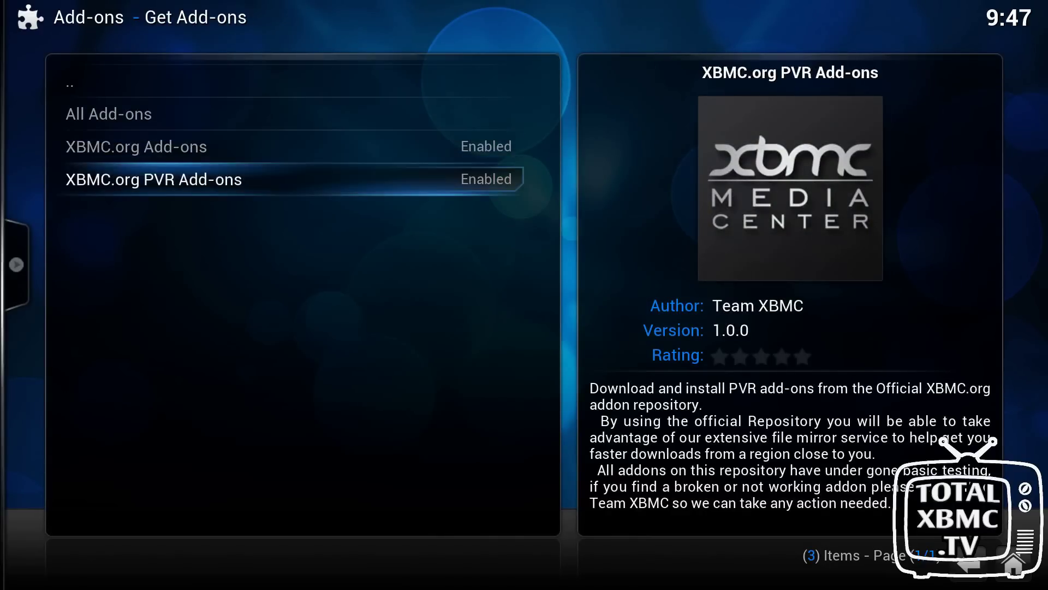
key("Up")
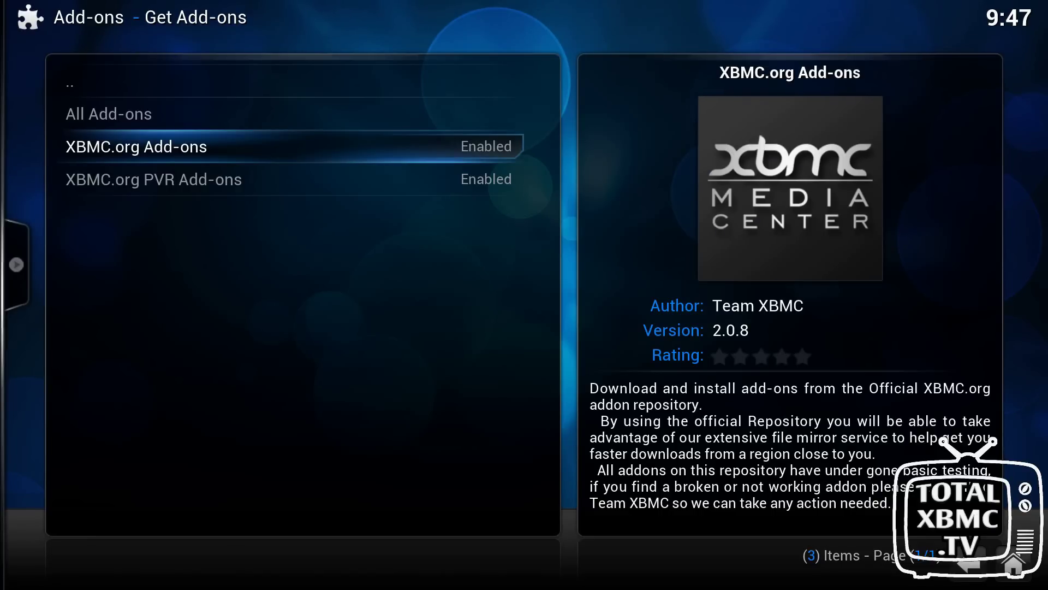
key("Down")
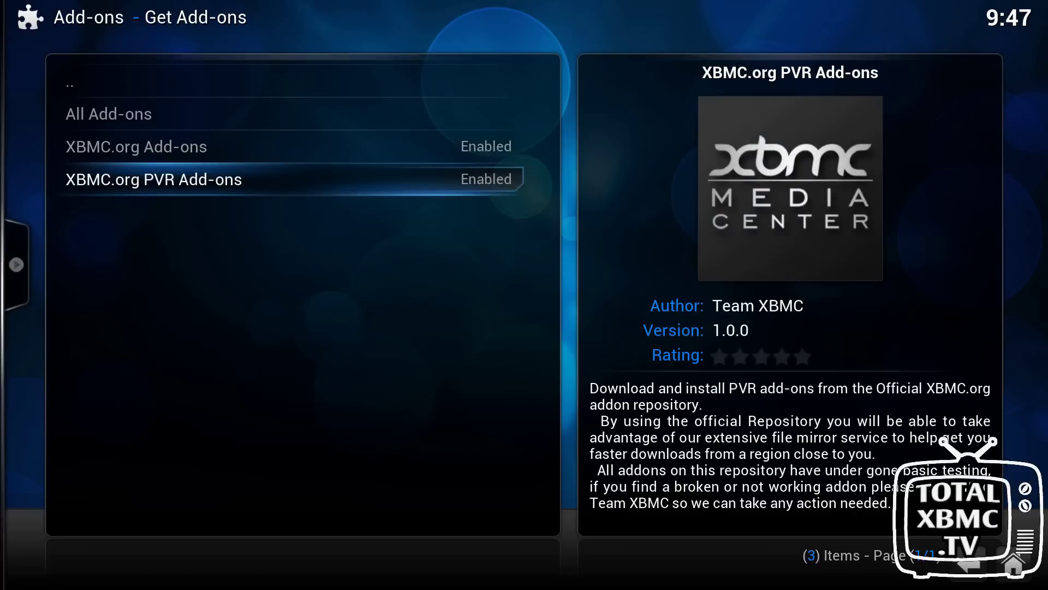
key("Up")
key("Up")
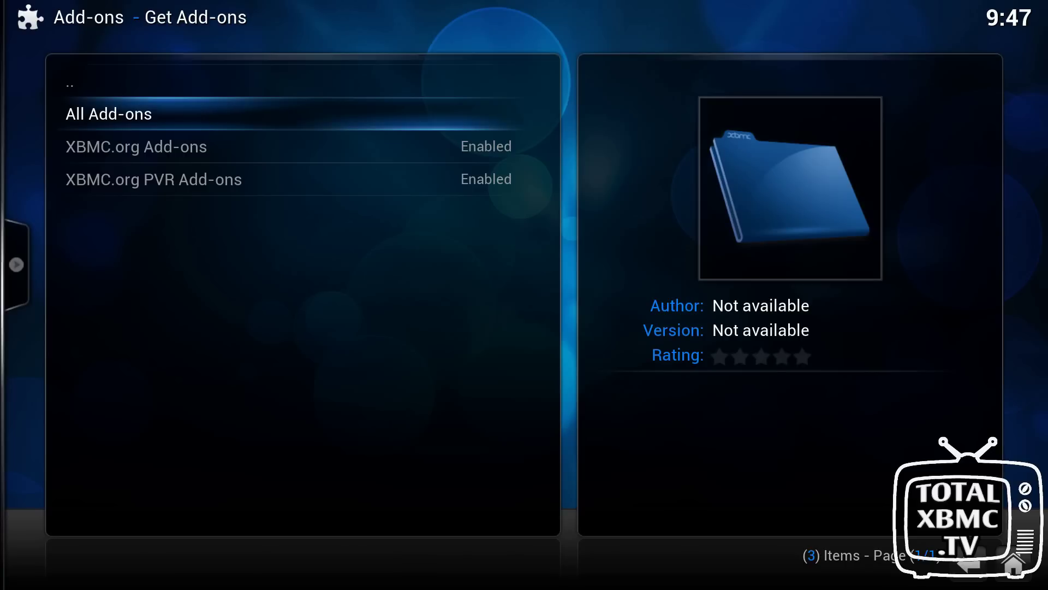
left_click(136, 147)
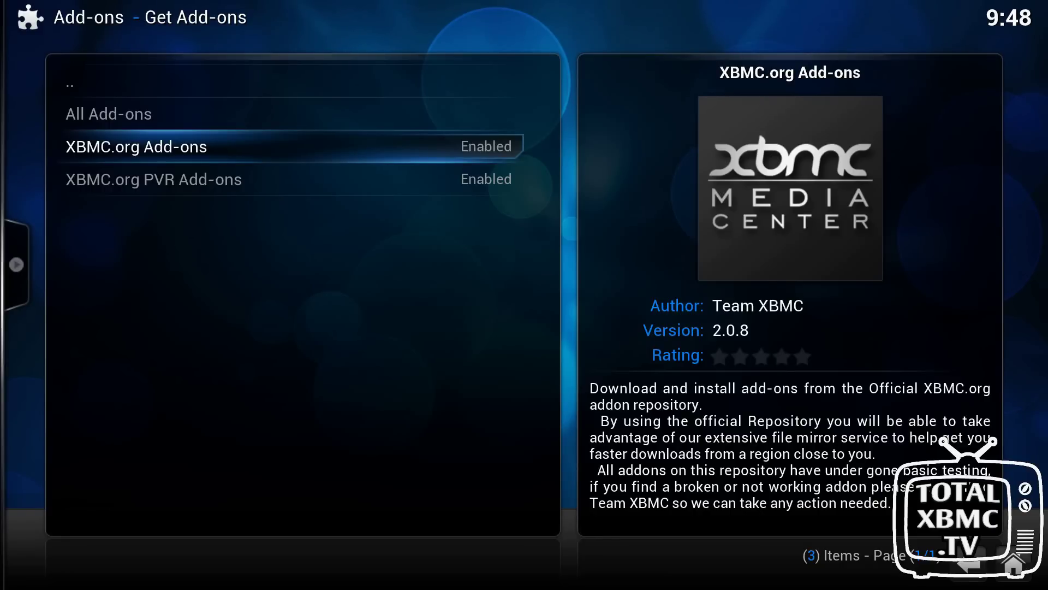
left_click(109, 114)
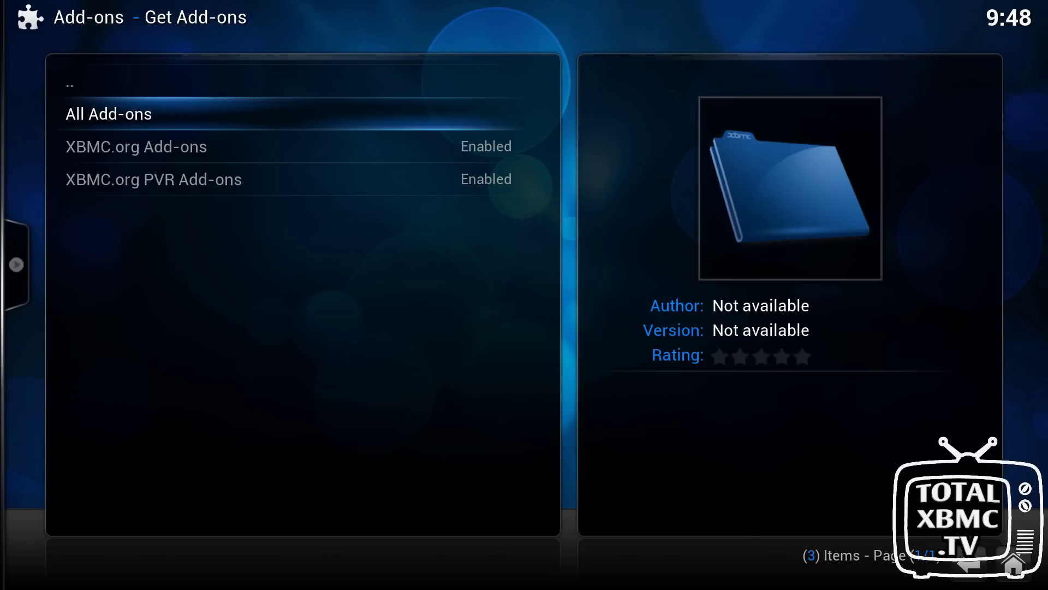
- Open the combined All Add-ons listing for the repositories
key("Down")
key("Down")
key("Up")
key("Up")
key("Return")
- Look through the available add-on categories, such as Picture Add-ons, PVR clients and Skin
key("Down")
key("Down")
key("Down")
key("Down")
key("Down")
key("Down")
key("Down")
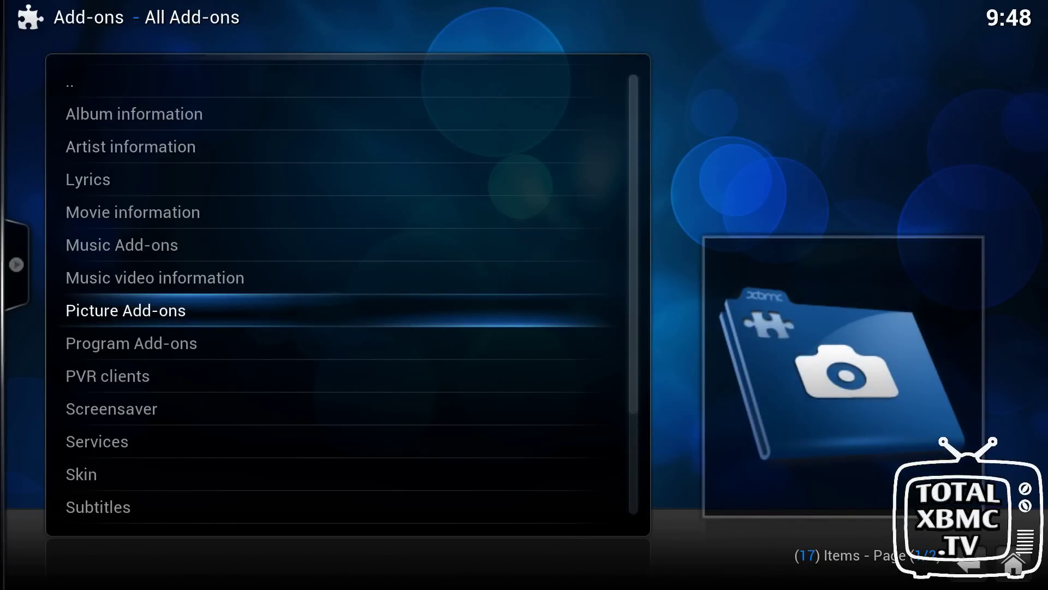
key("Up")
key("Up")
key("Down")
key("Down")
key("Down")
key("Down")
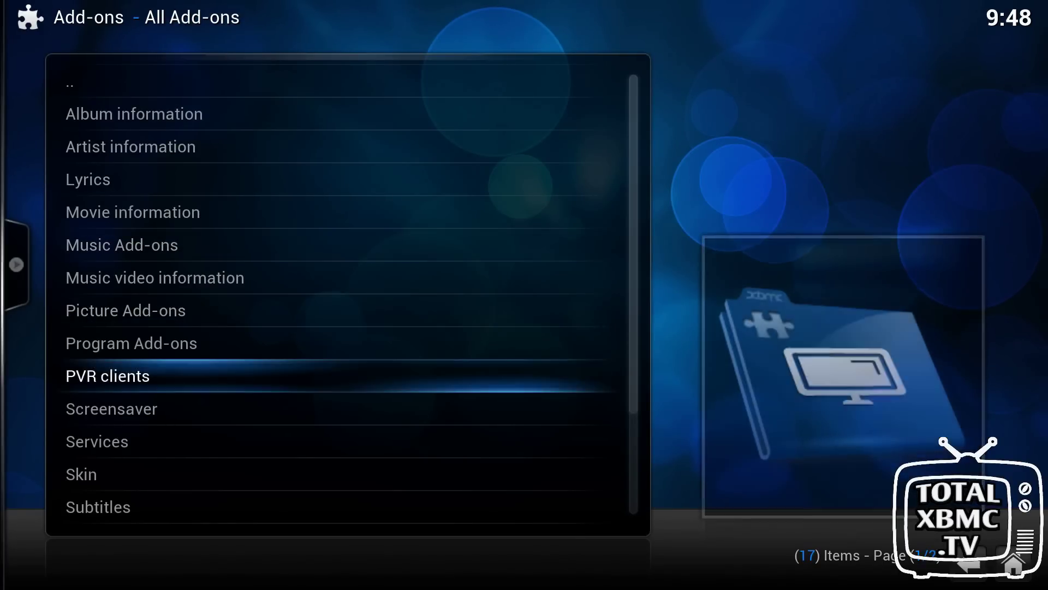
key("Up")
key("Down")
key("Down")
key("Down")
key("Down")
key("Down")
key("Down")
key("Down")
key("Down")
key("Down")
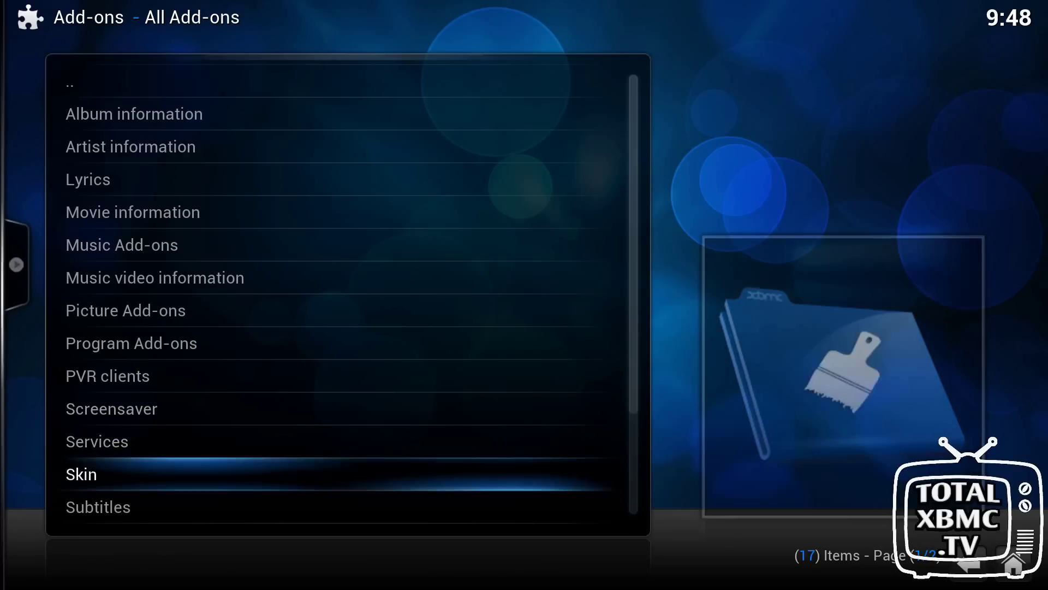
key("Down")
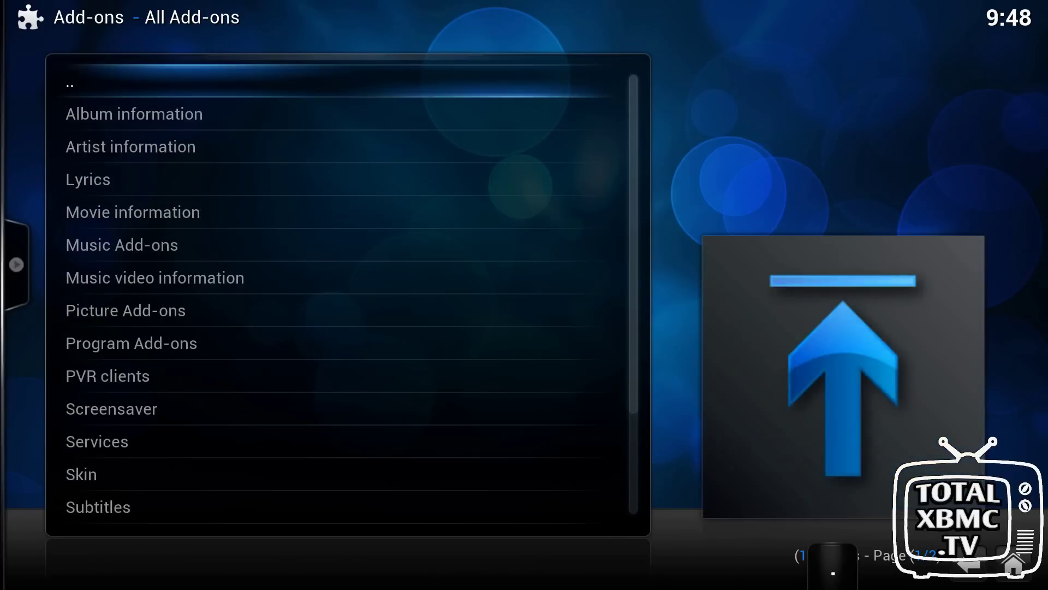
- Open the Video Add-ons category
key("Up")
key("Up")
key("Up")
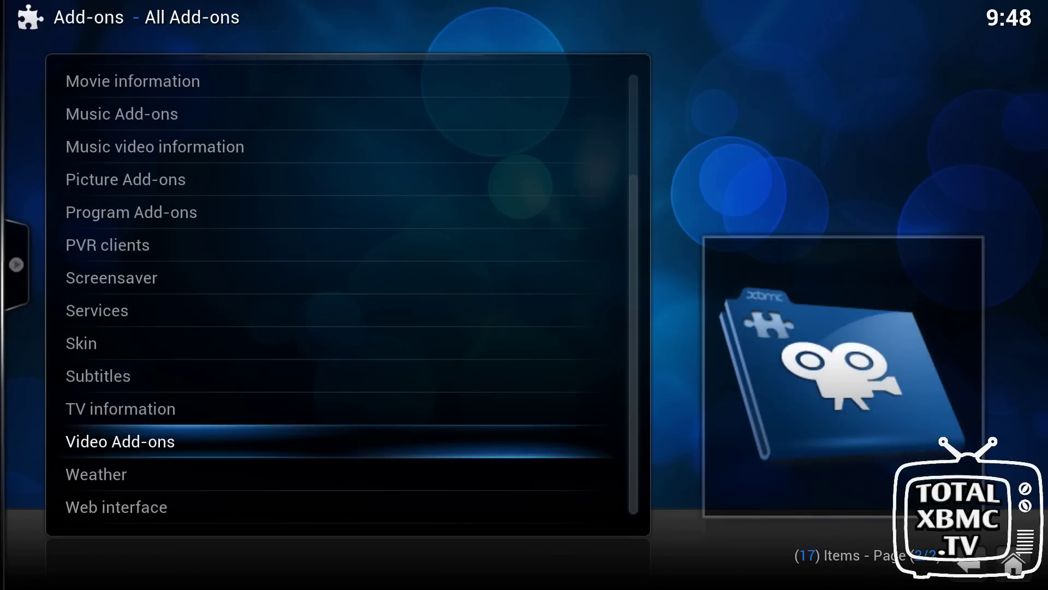
key("Return")
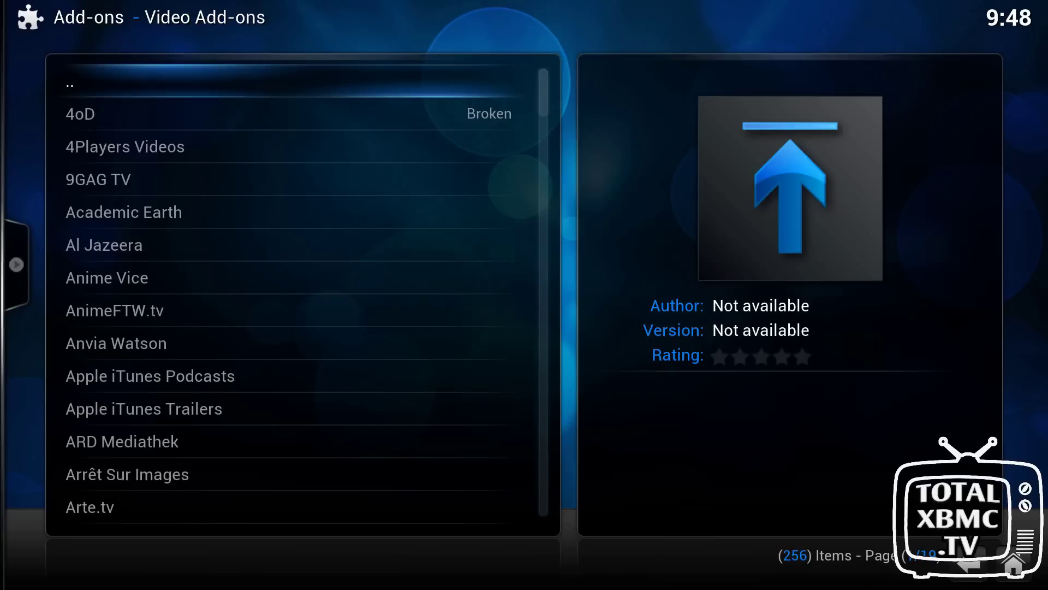
- Find the YouTube add-on in the video add-ons list and install it
key("Down")
key("Down")
key("Down")
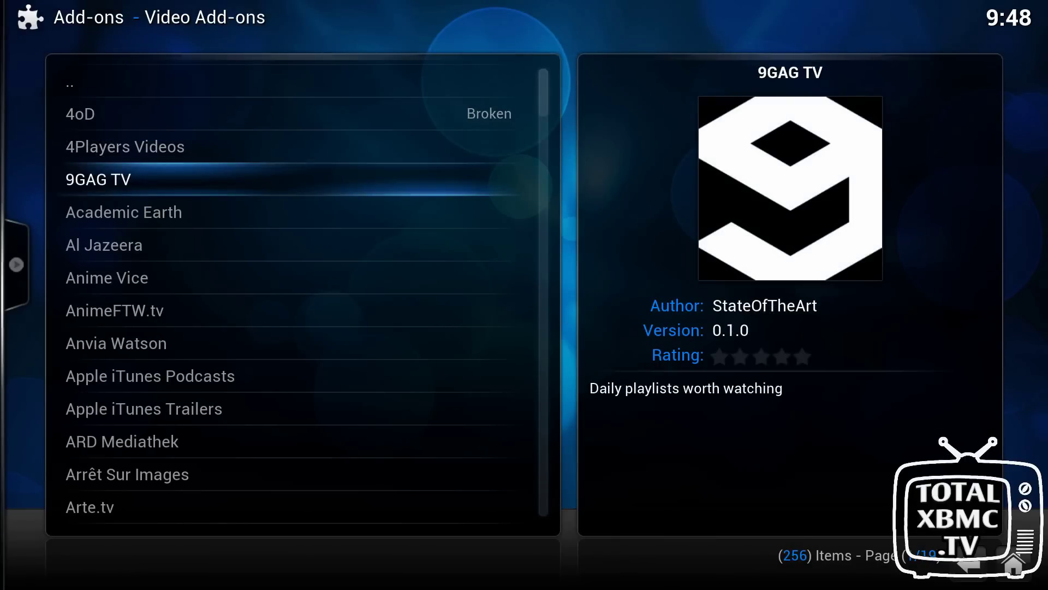
key("Down")
key("Down")
key("Up")
key("Up")
key("Up")
key("Up")
key("Up")
key("Up")
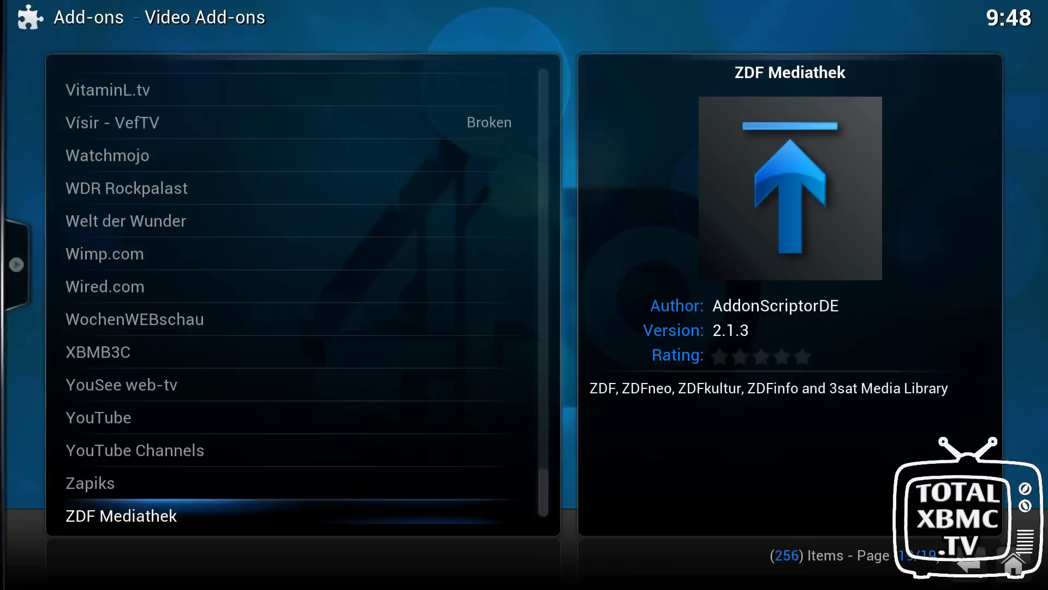
key("Up")
key("Up")
key("Up")
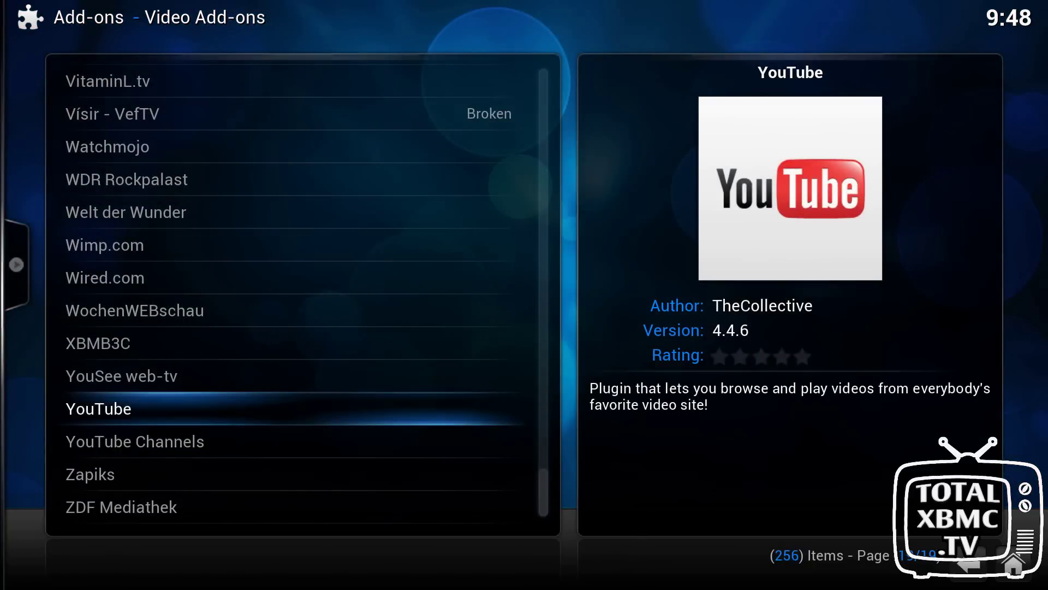
key("Return")
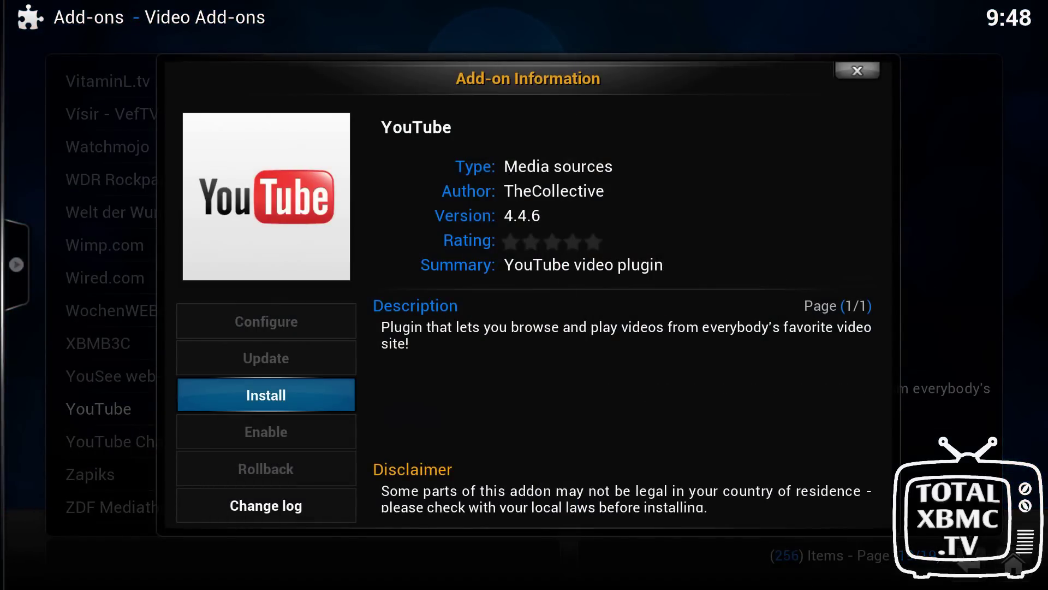
key("Return")
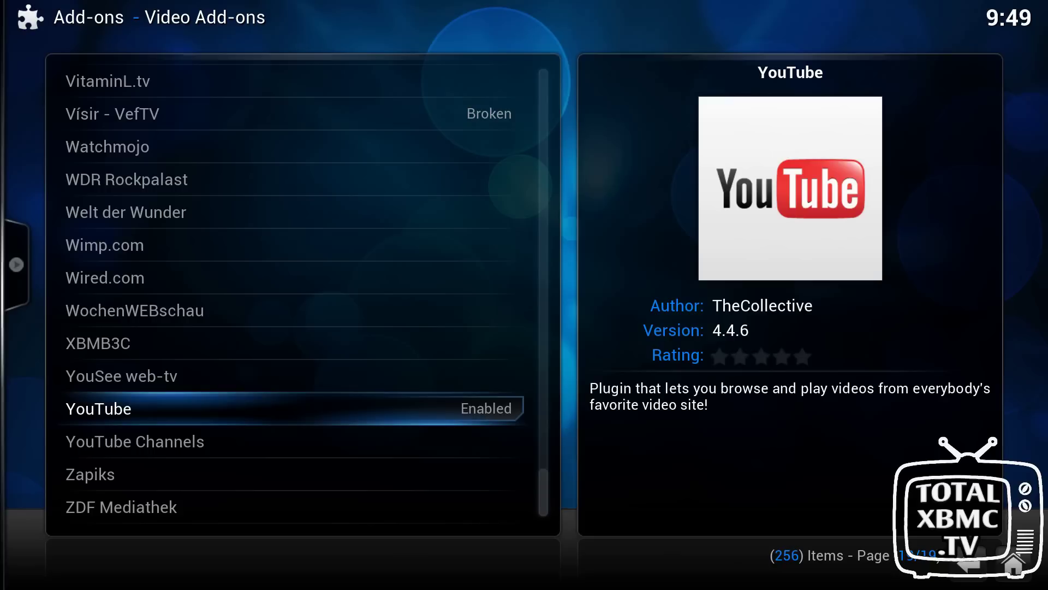
- Find the Vine add-on in the video add-ons list and install it
key("Up")
key("Up")
key("Up")
key("Up")
key("Up")
key("Up")
key("Up")
key("Up")
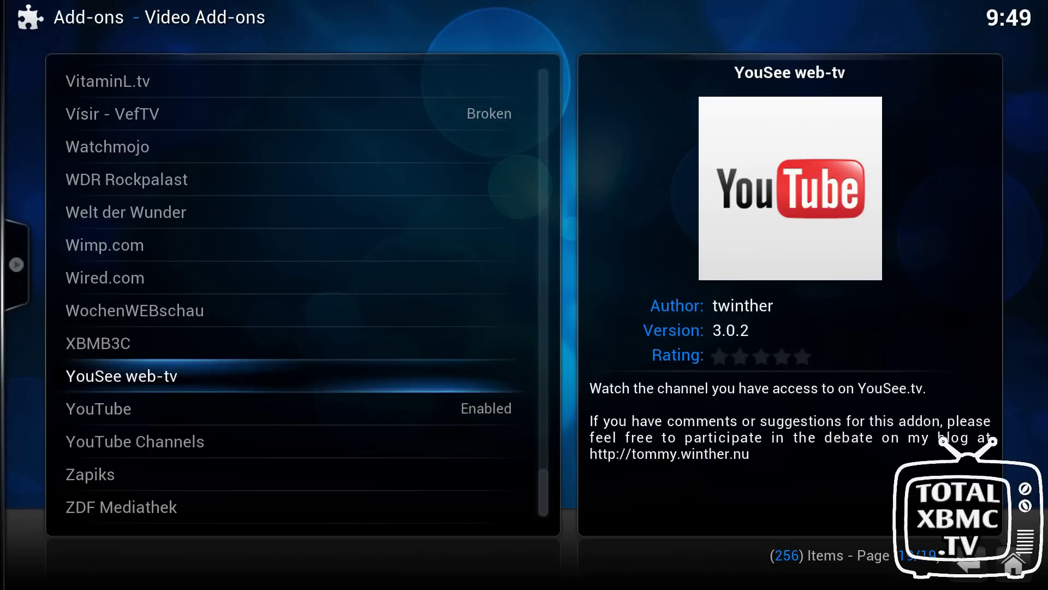
key("Up")
key("Up")
key("Up")
key("Up")
key("Up")
key("Up")
key("Up")
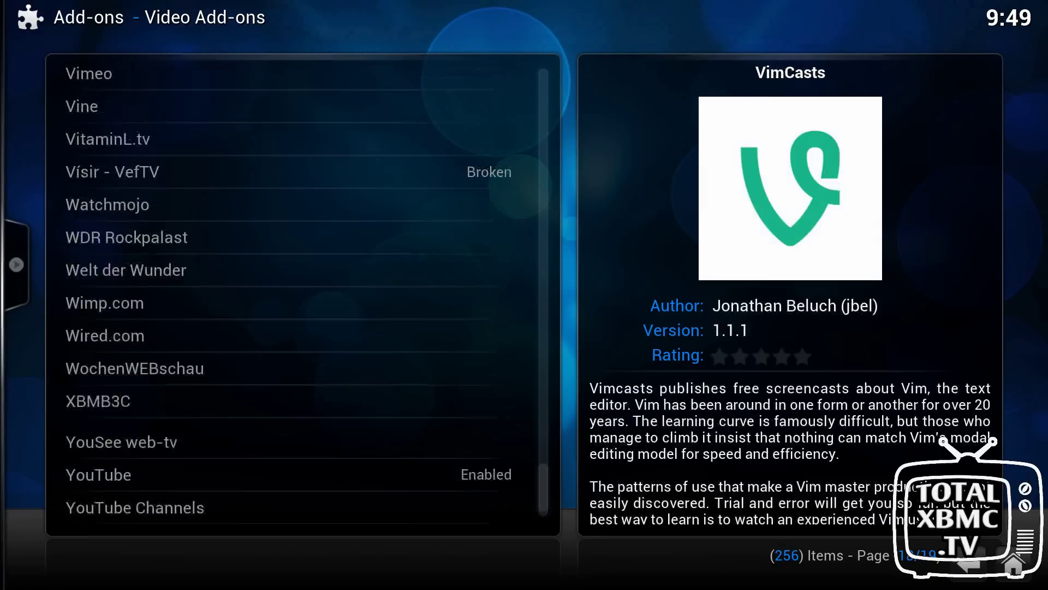
key("Down")
key("Down")
key("Down")
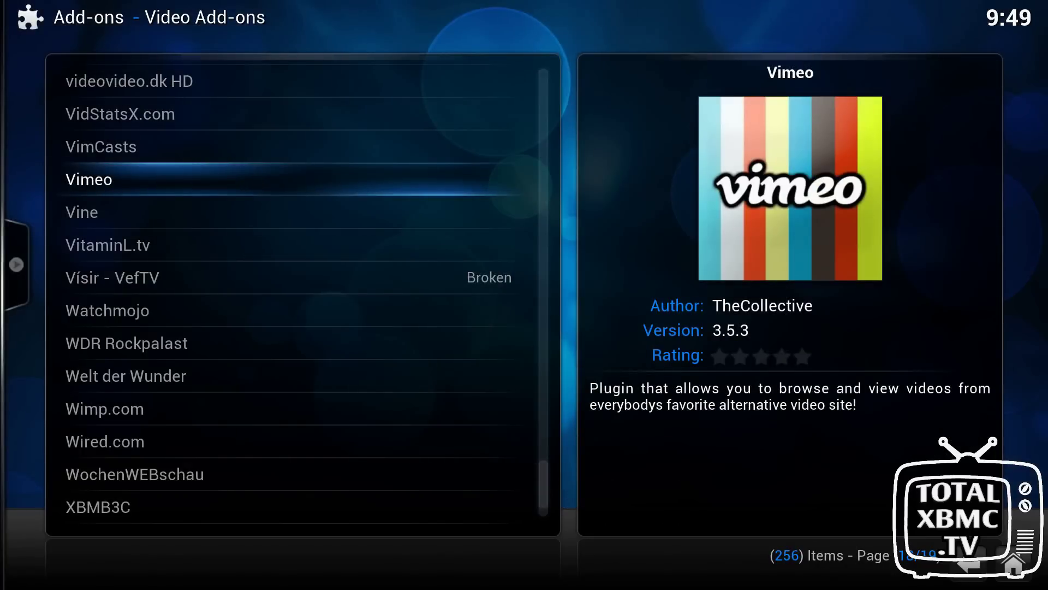
key("Down")
key("Return")
key("Escape")
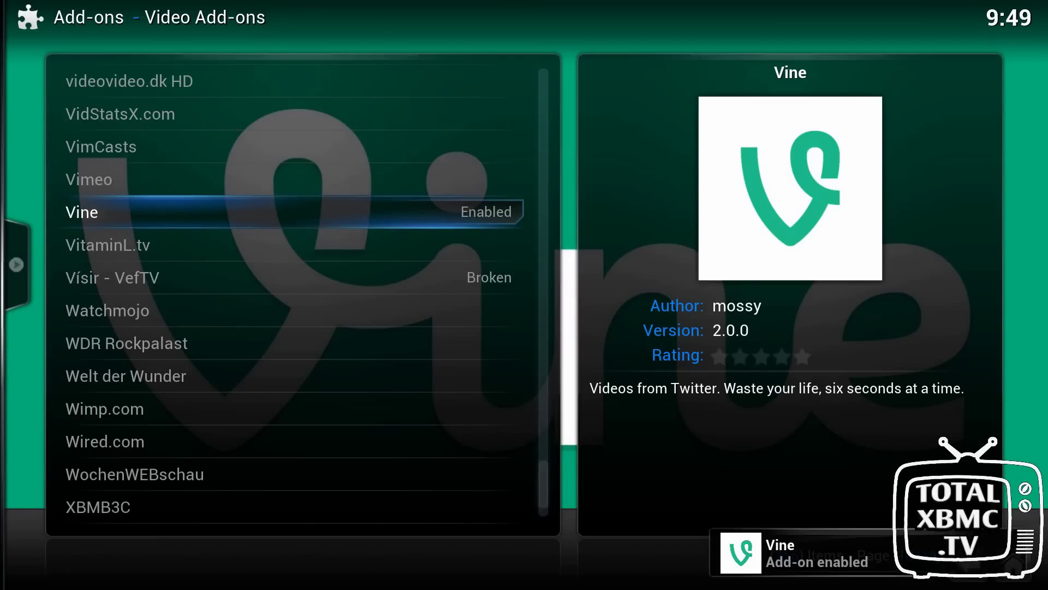
- Return to the home screen and open the installed add-ons under Videos
key("Escape")
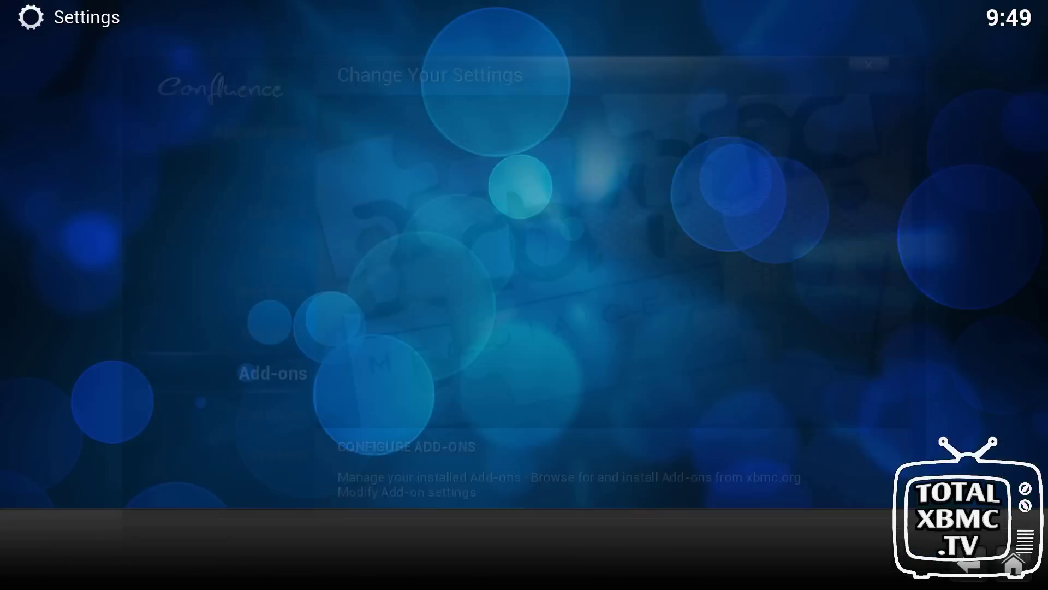
key("Escape")
key("Left")
key("Left")
key("Left")
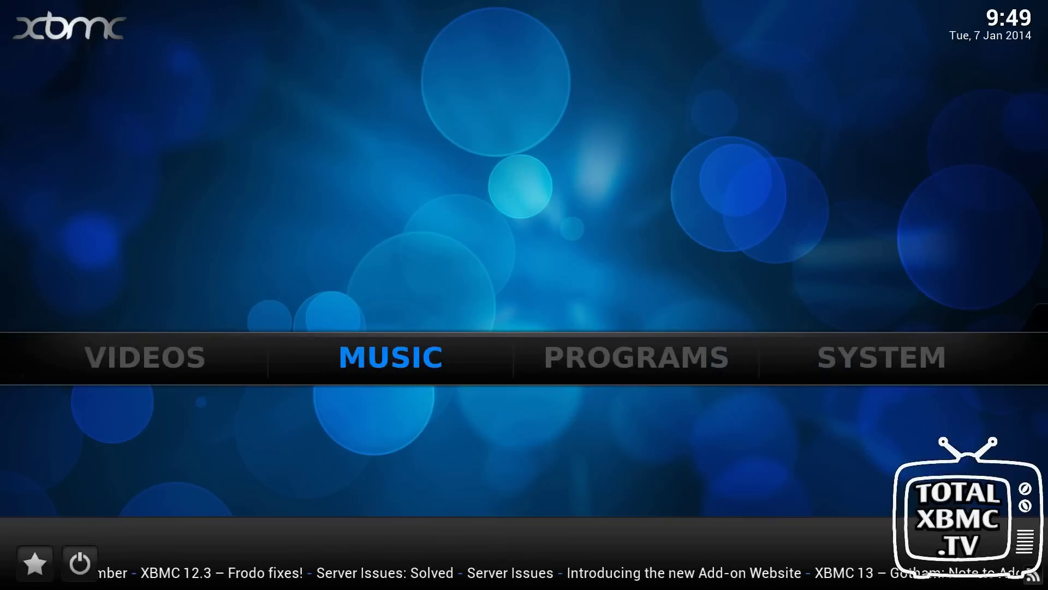
key("Down")
key("Right")
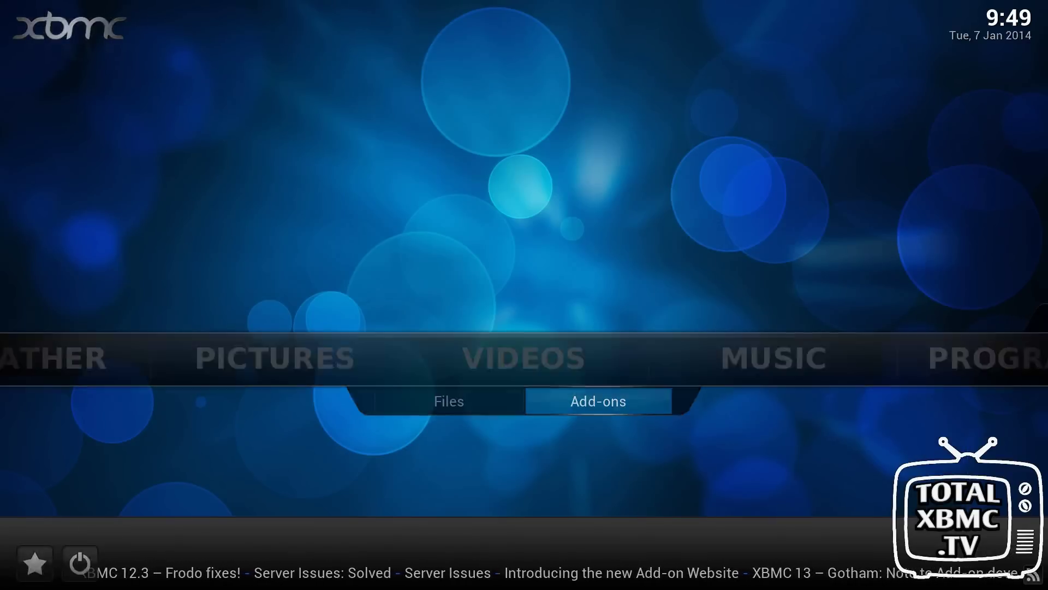
key("Return")
- Open the settings of the installed YouTube add-on
key("Down")
key("Down")
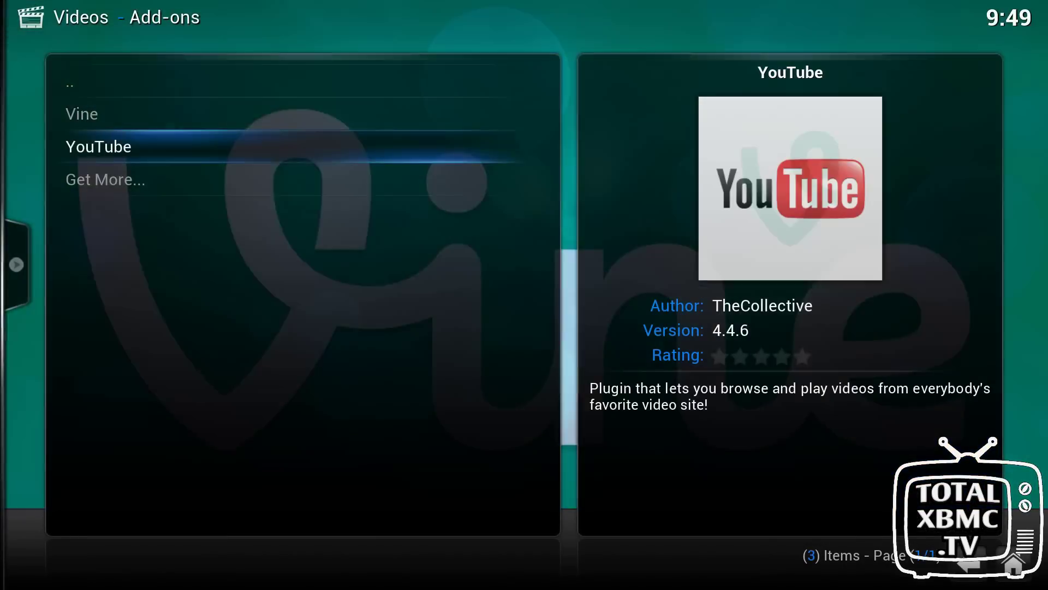
key("Up")
key("Down")
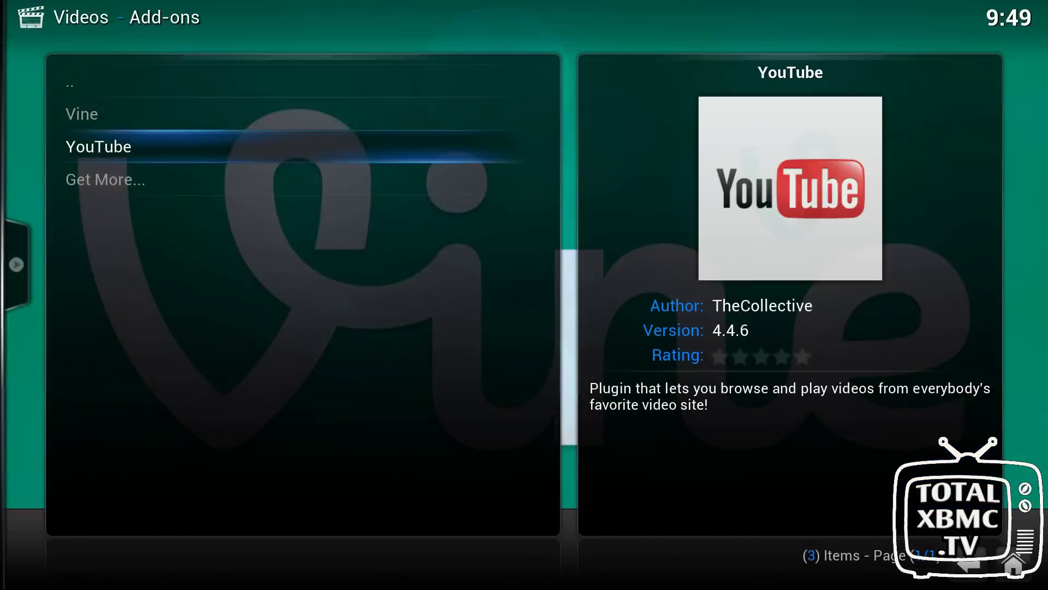
key("c")
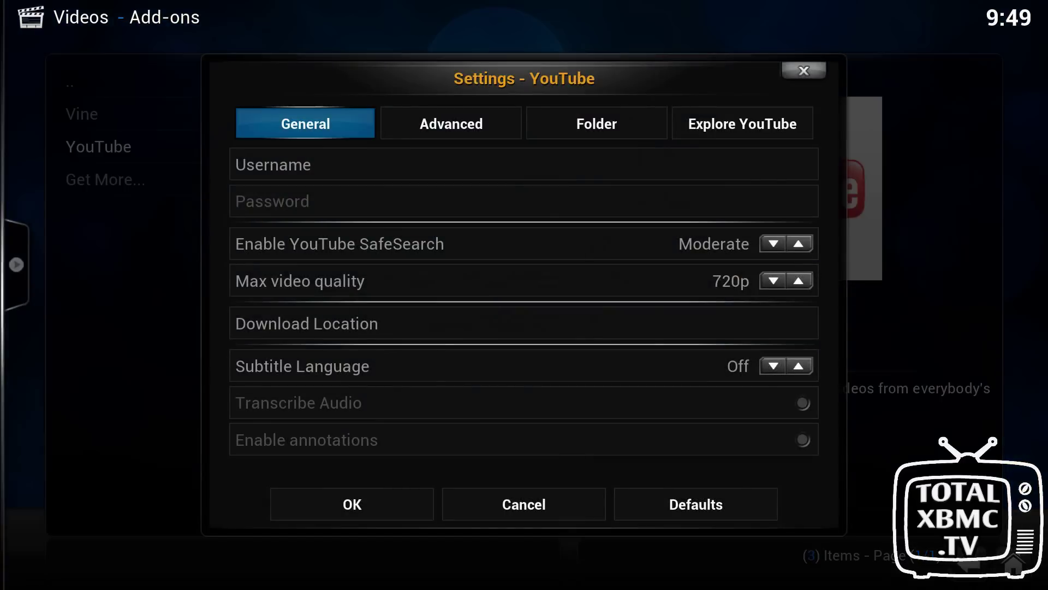
- Set the YouTube add-on's max video quality to 1080p and save the settings
key("Down")
key("Down")
key("Down")
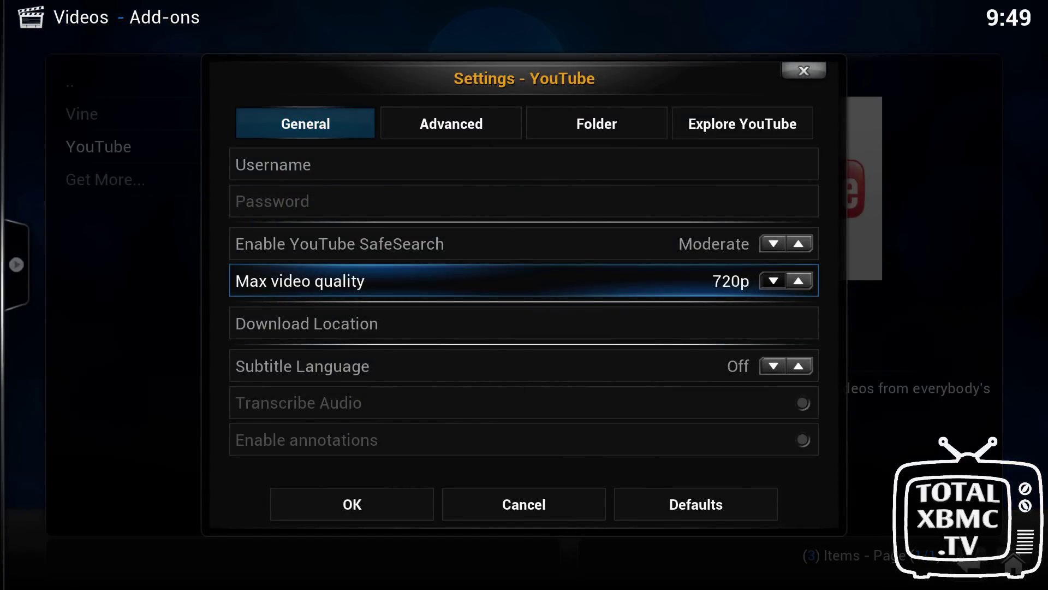
key("Down")
key("Down")
key("Down")
key("Up")
key("Up")
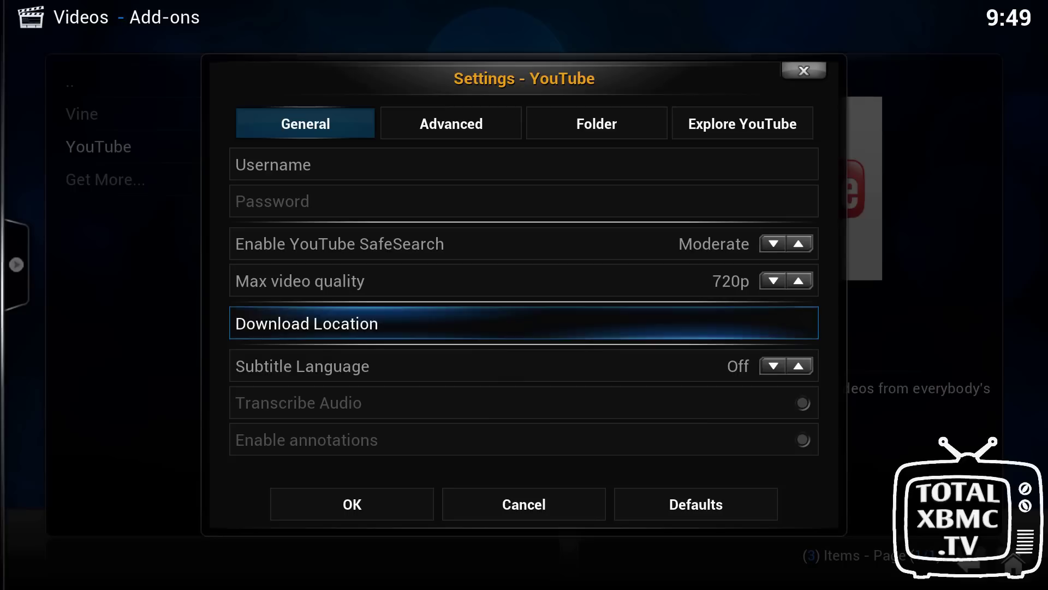
key("Up")
key("Right")
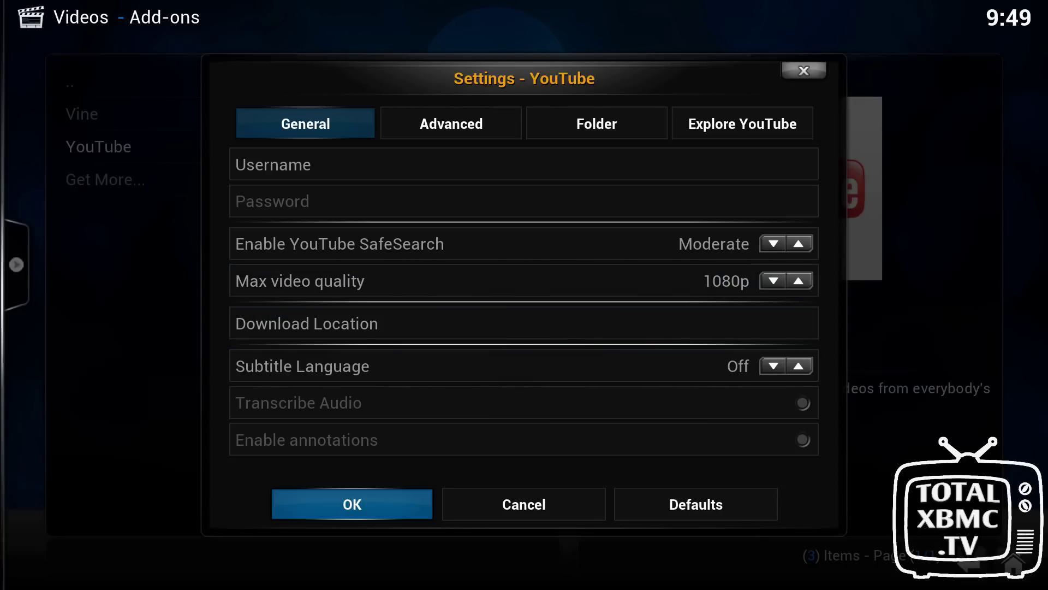
key("Return")
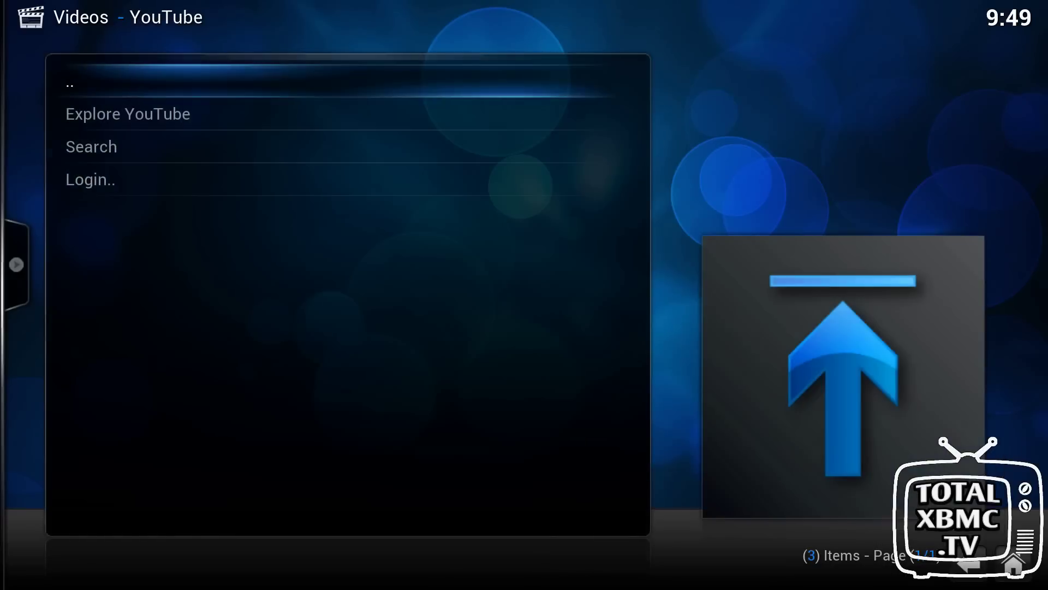
- Browse the YouTube add-on through Explore YouTube and YouTube Categories to the Film & Animation videos
left_click(128, 113)
key("Return")
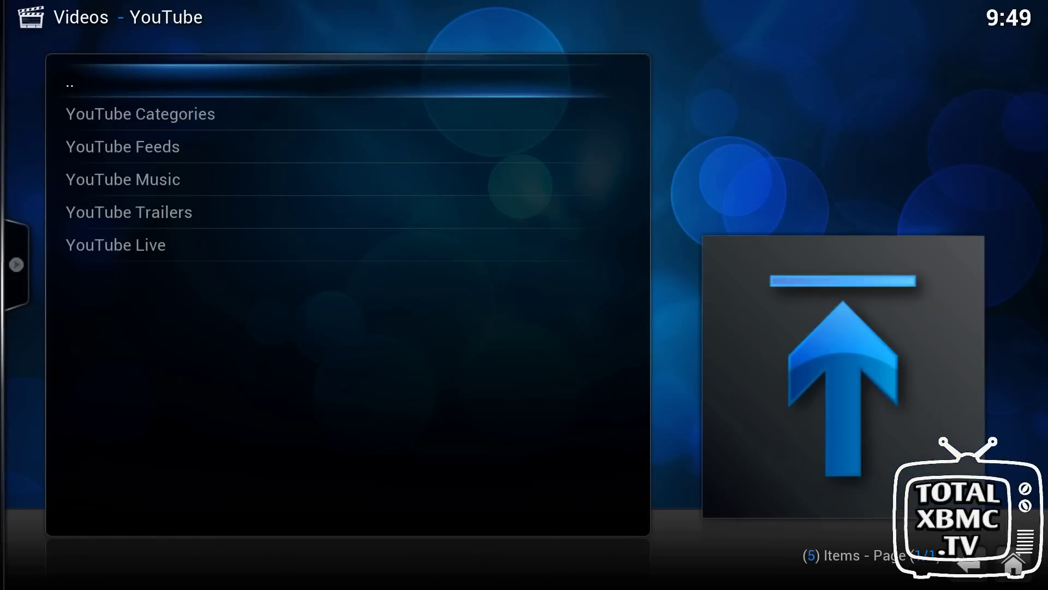
key("Down")
key("Return")
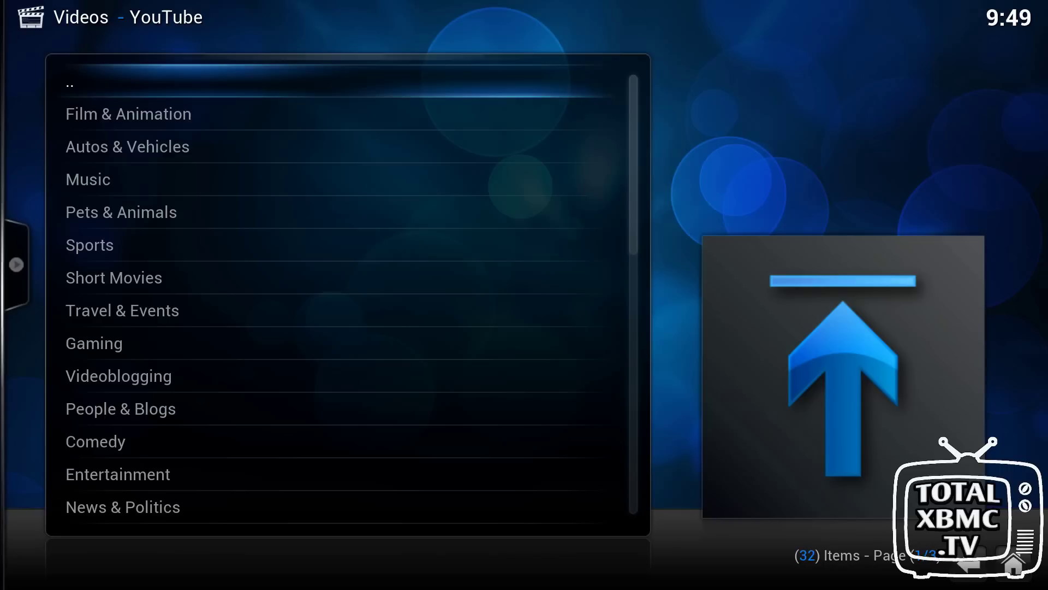
key("Down")
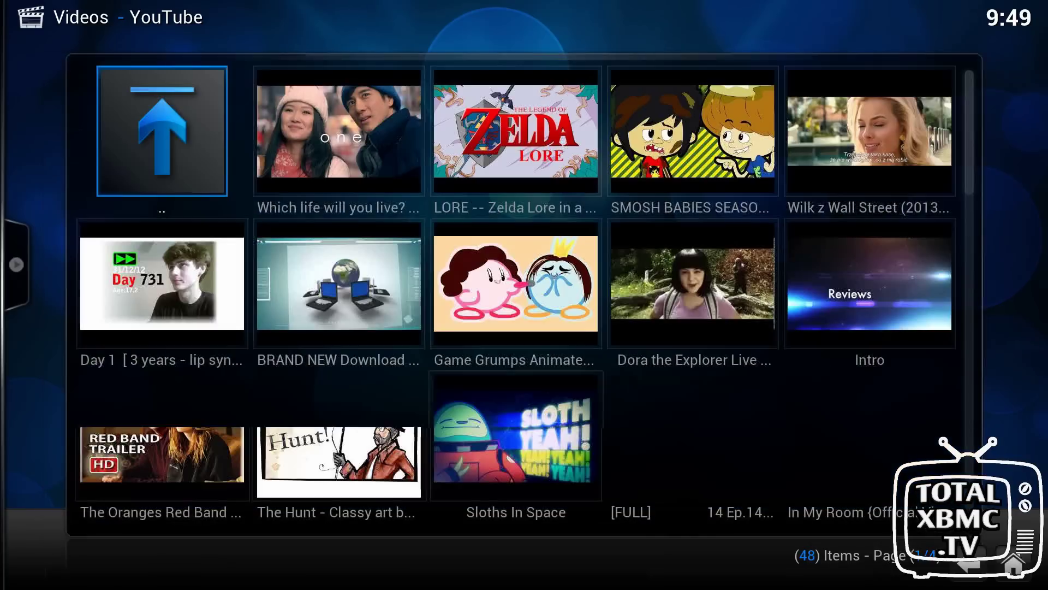
- Return to the home screen and open the File manager under System
key("Right")
key("Right")
key("Right")
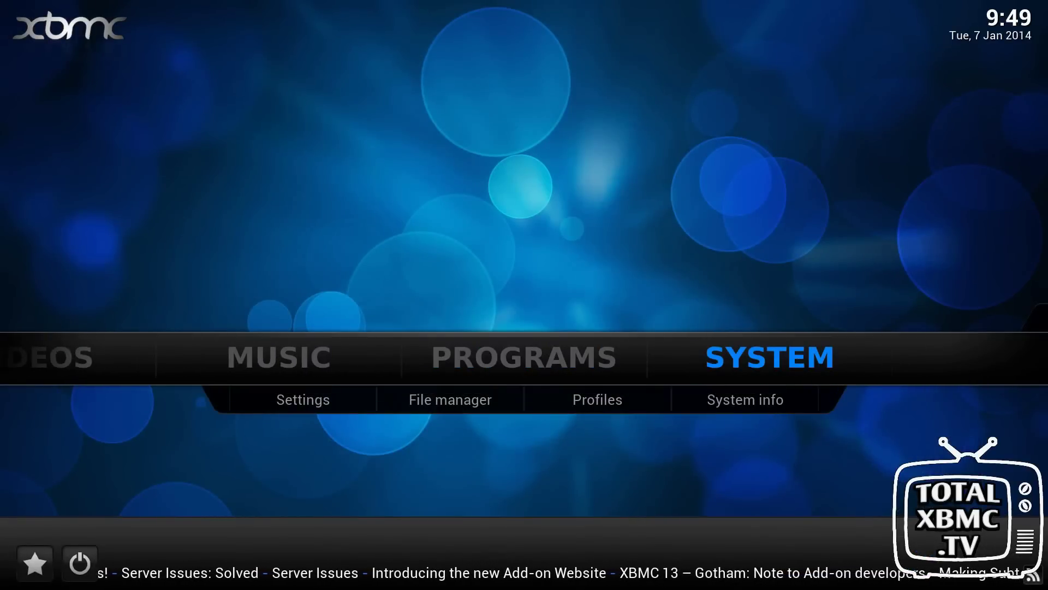
key("Down")
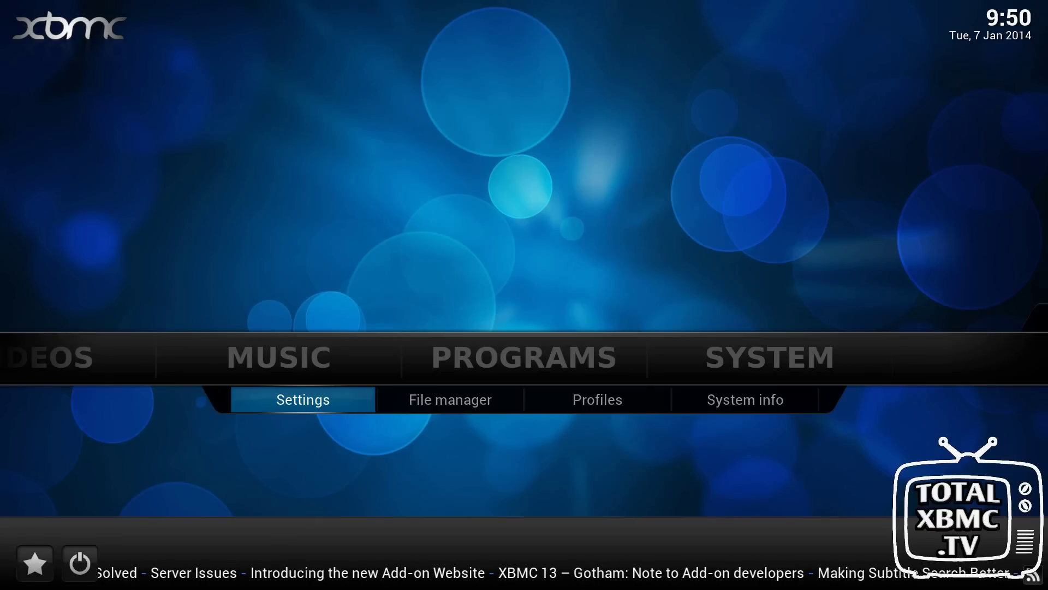
key("Right")
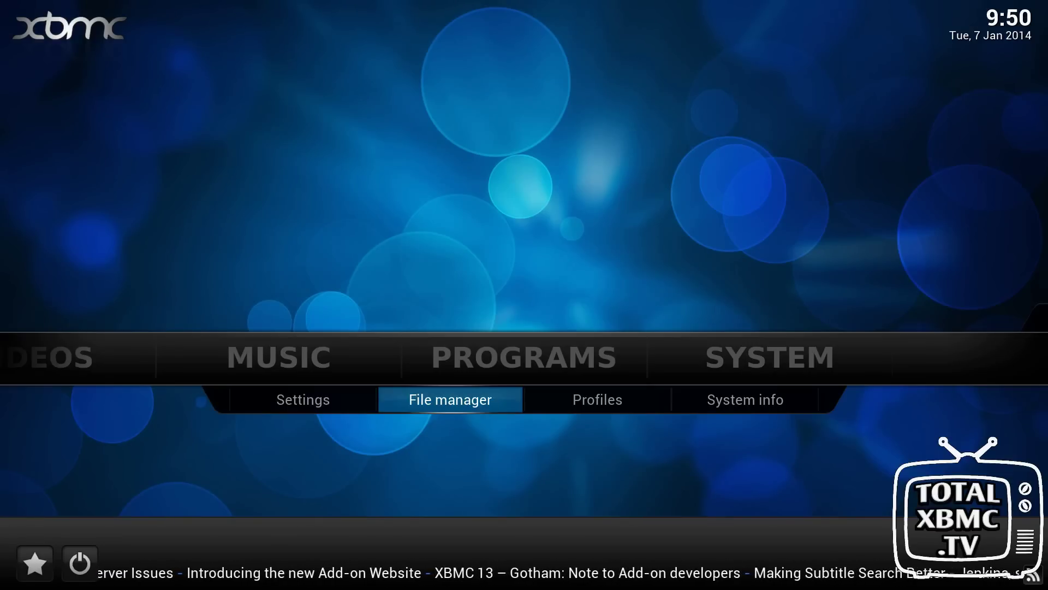
key("Return")
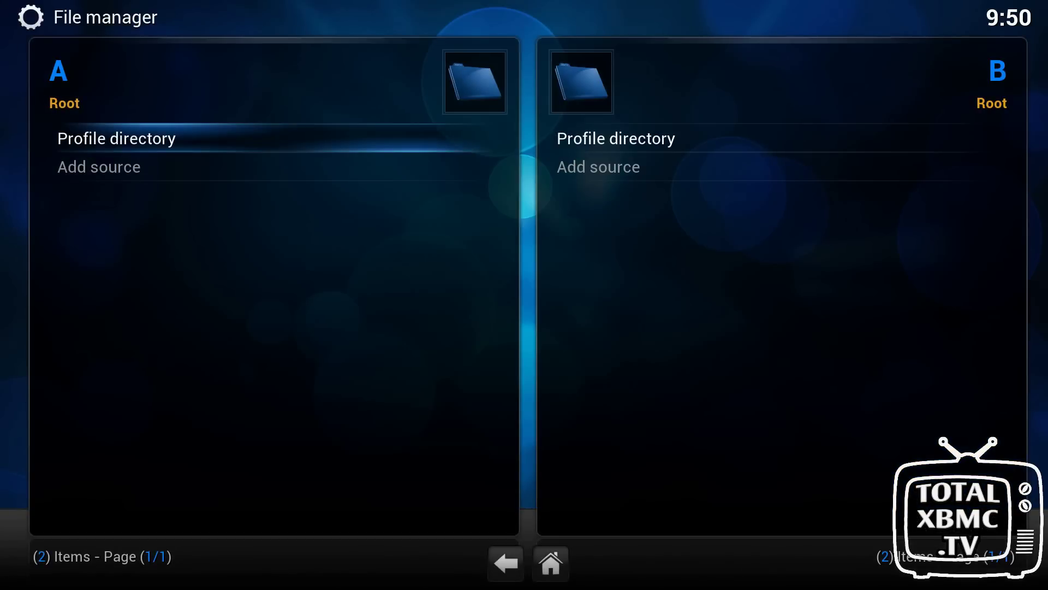
key("Down")
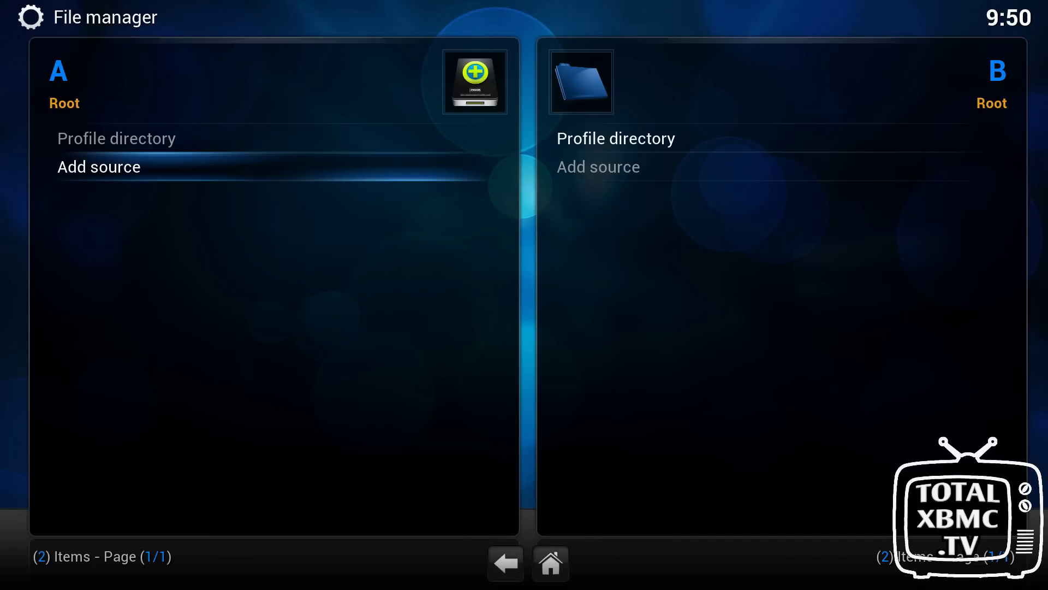
key("Return")
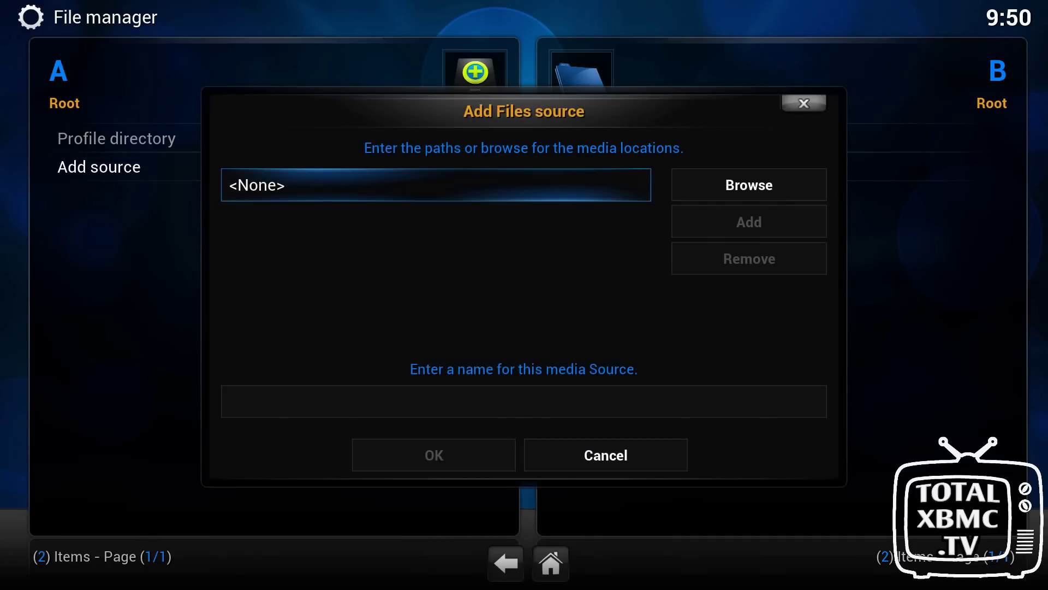
key("Return")
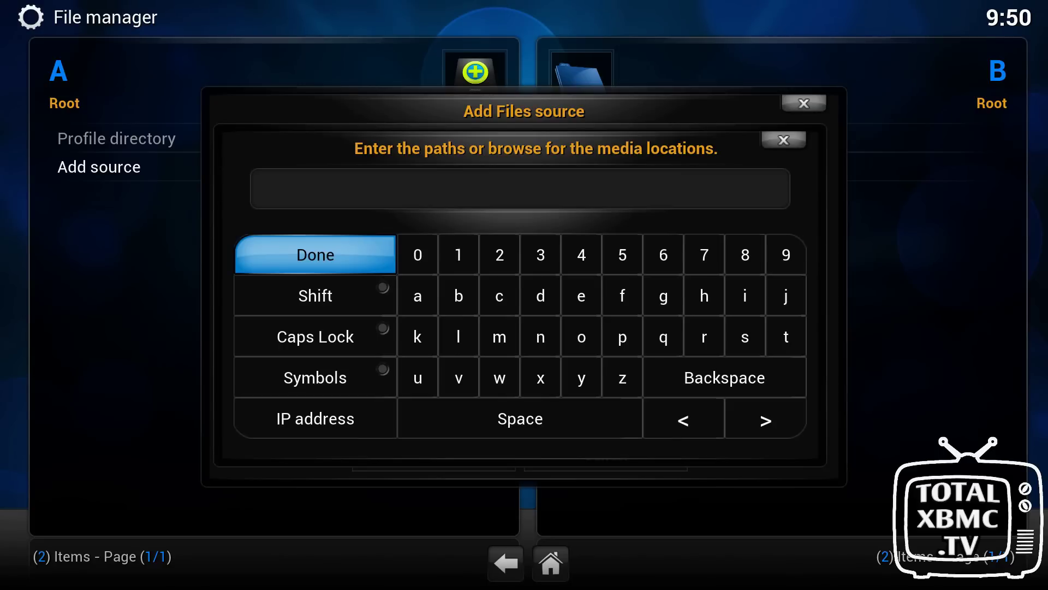
type("http://xfinity")
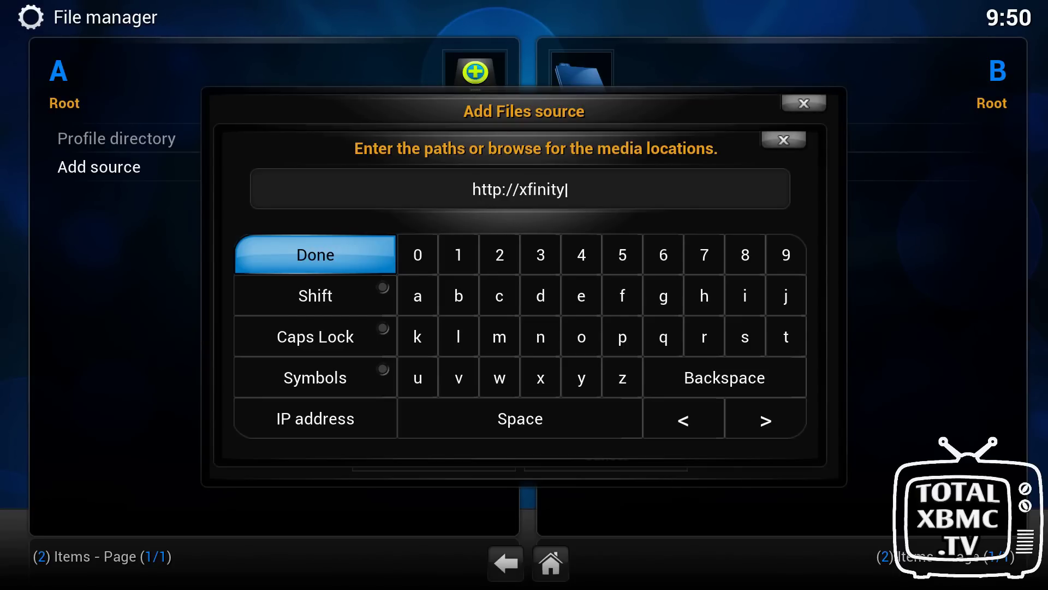
type(".xunity")
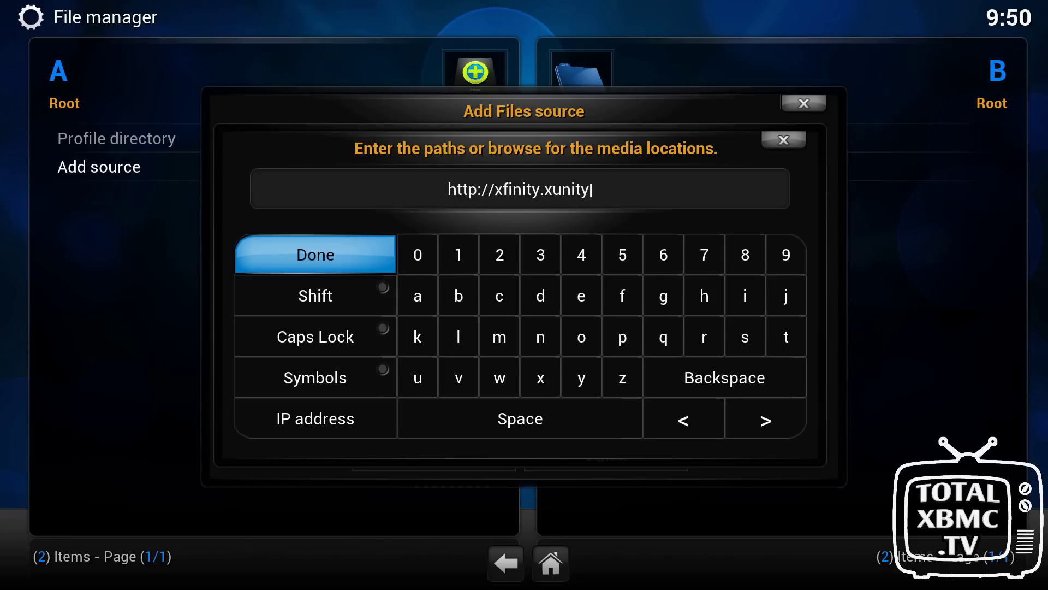
type("talkc")
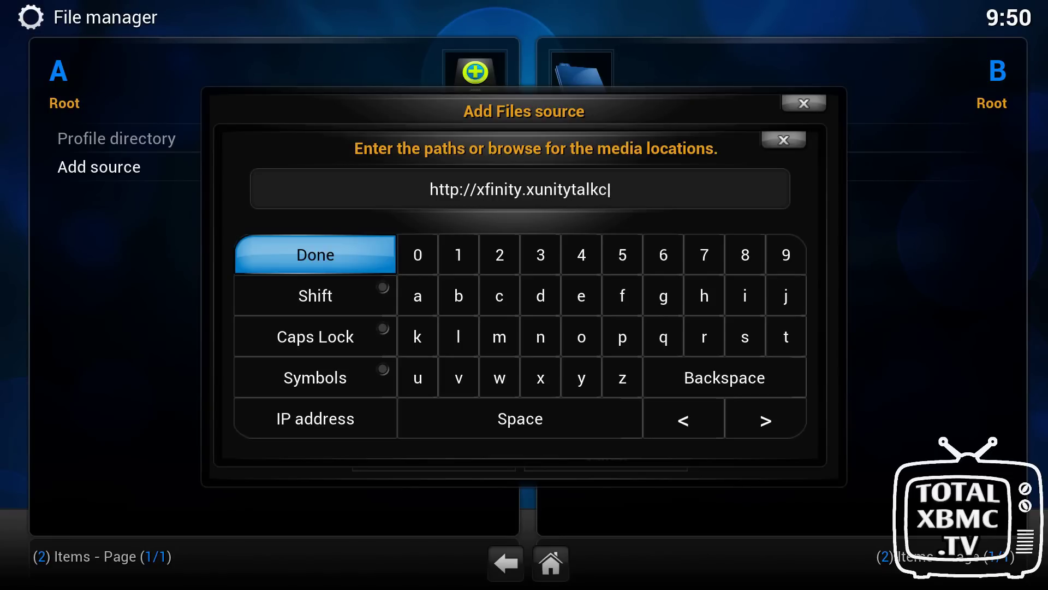
type("om")
key("Left")
key("Left")
key("Left")
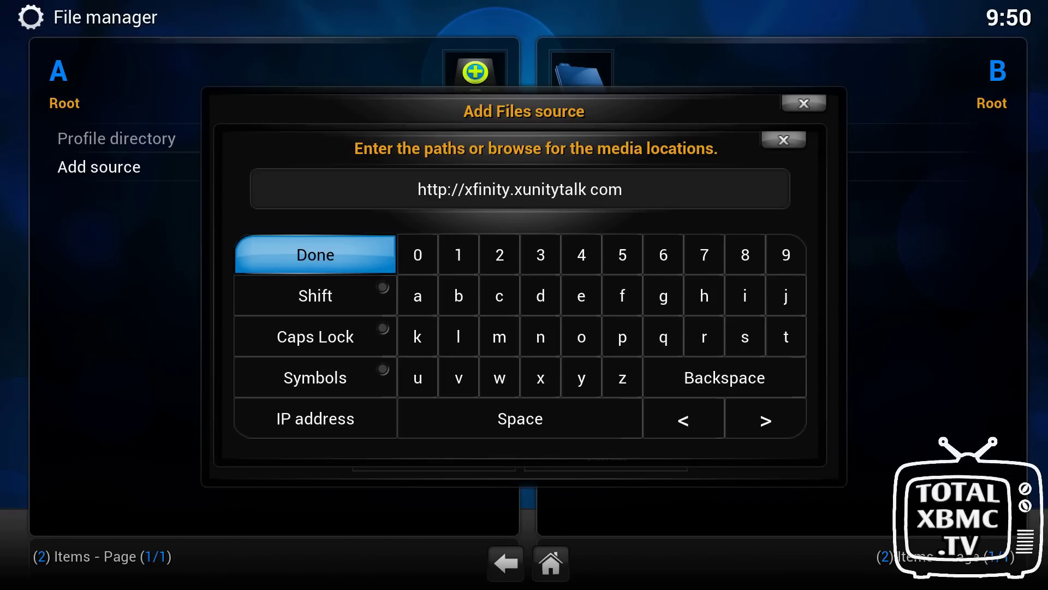
type(".")
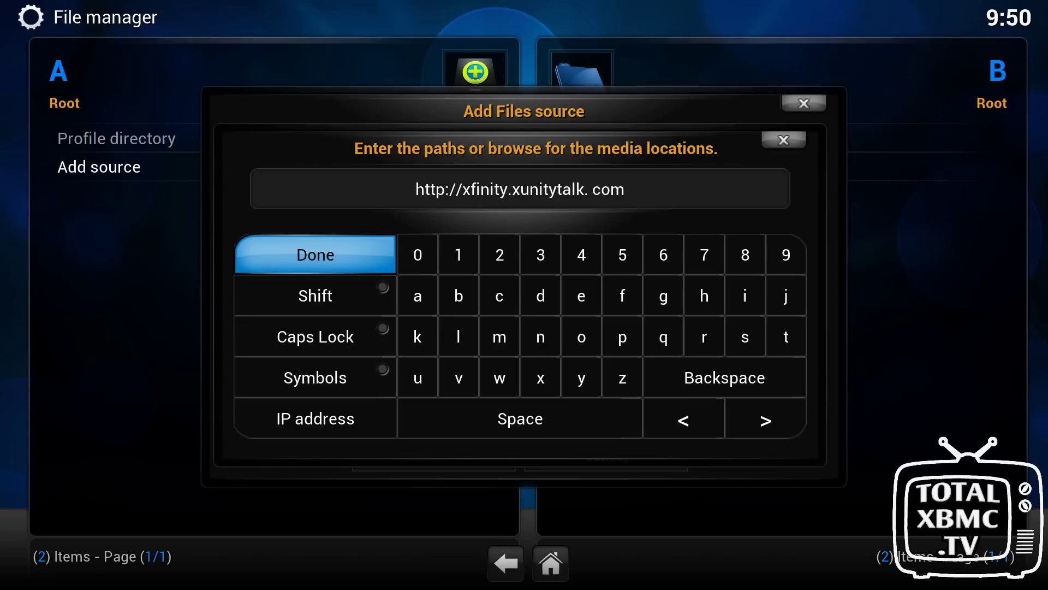
key("Return")
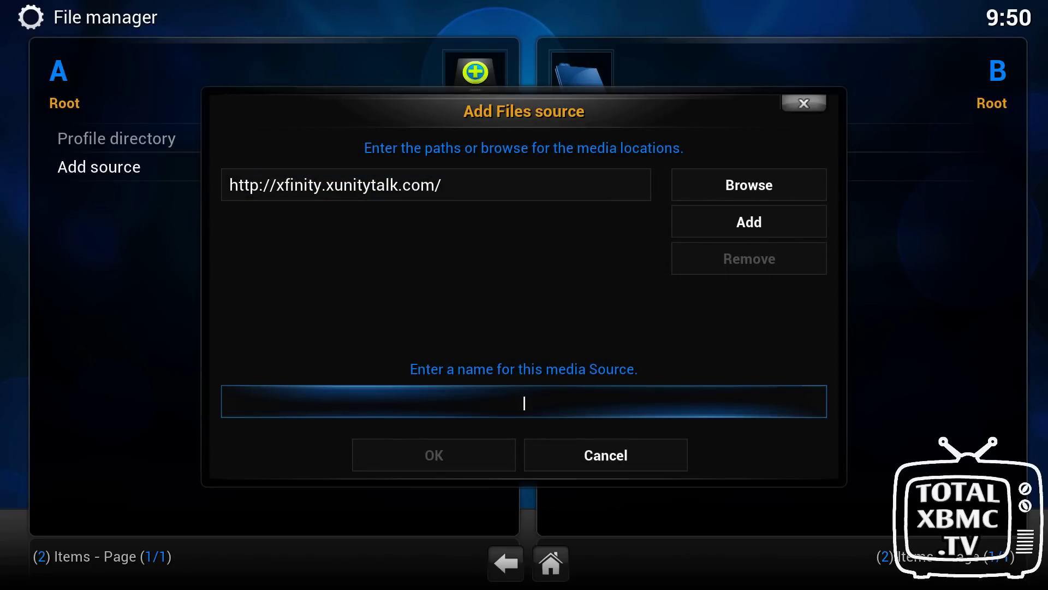
- Name the new source .xfinity and save it
key("Return")
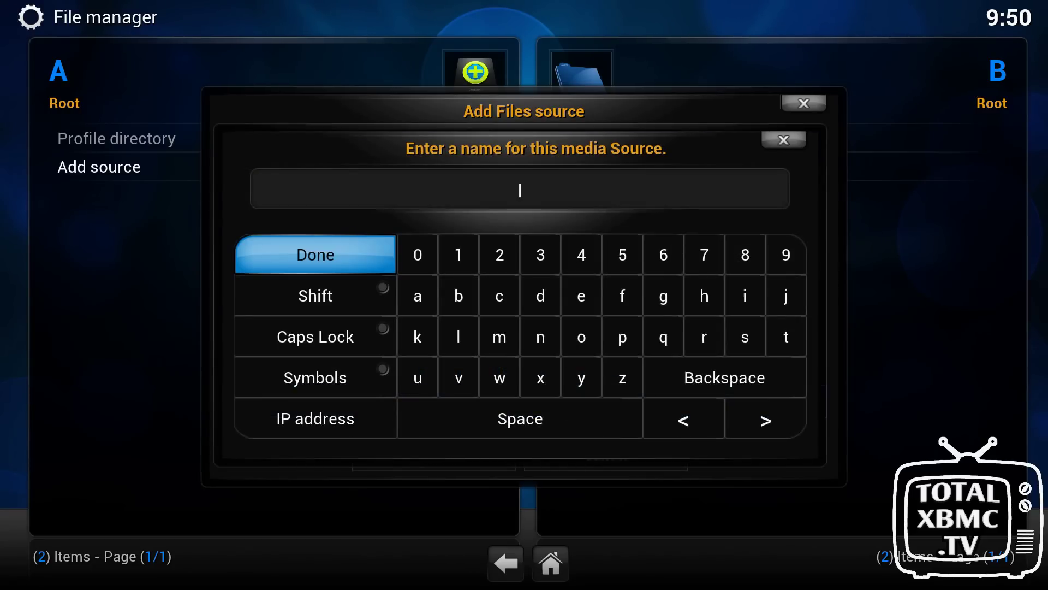
type(".xfinity")
key("Return")
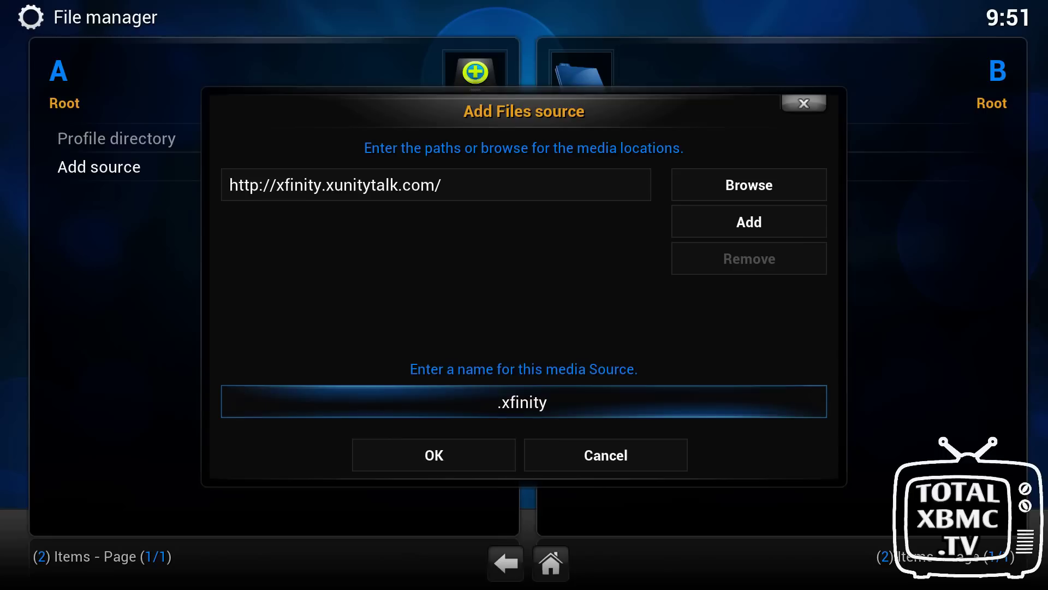
key("Down")
key("Return")
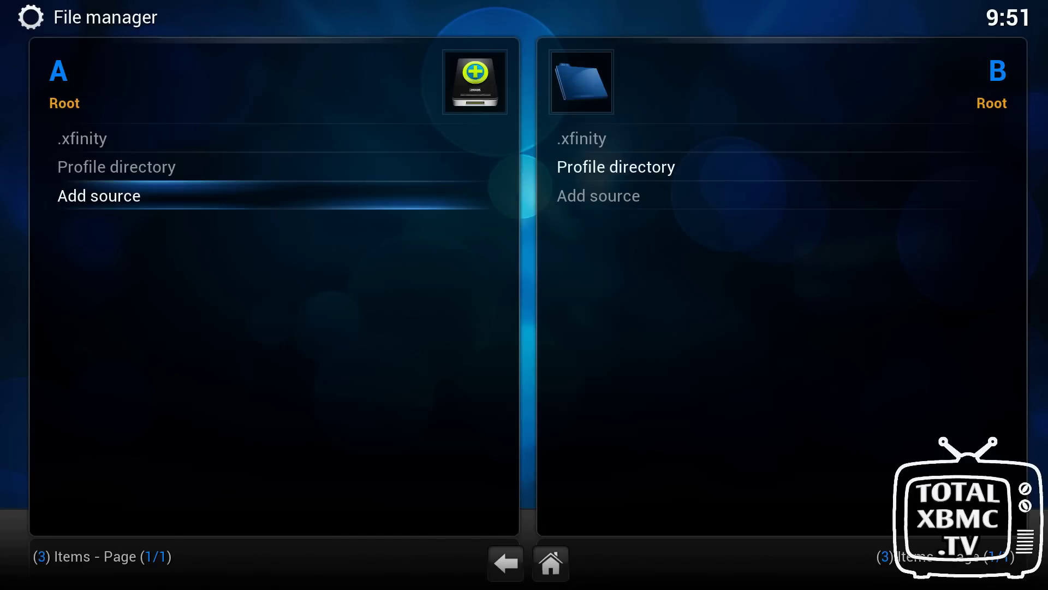
- Open the .xfinity source to examine its folders and files, and return to the root list
left_click(82, 138)
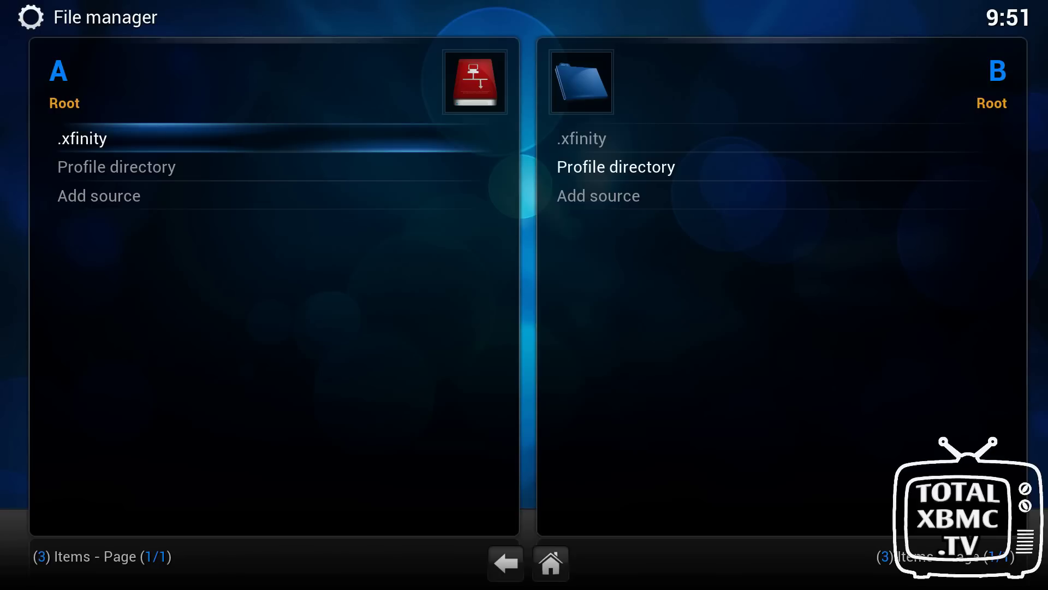
key("Return")
key("Down")
key("Down")
key("Down")
key("Down")
key("Down")
key("Up")
key("Up")
key("Up")
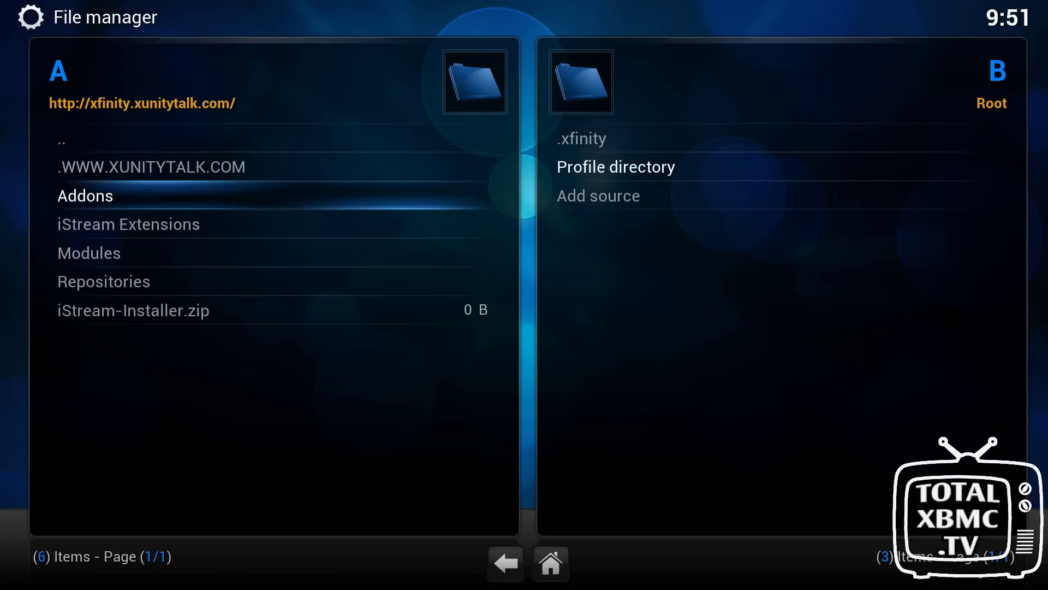
key("Up")
key("Up")
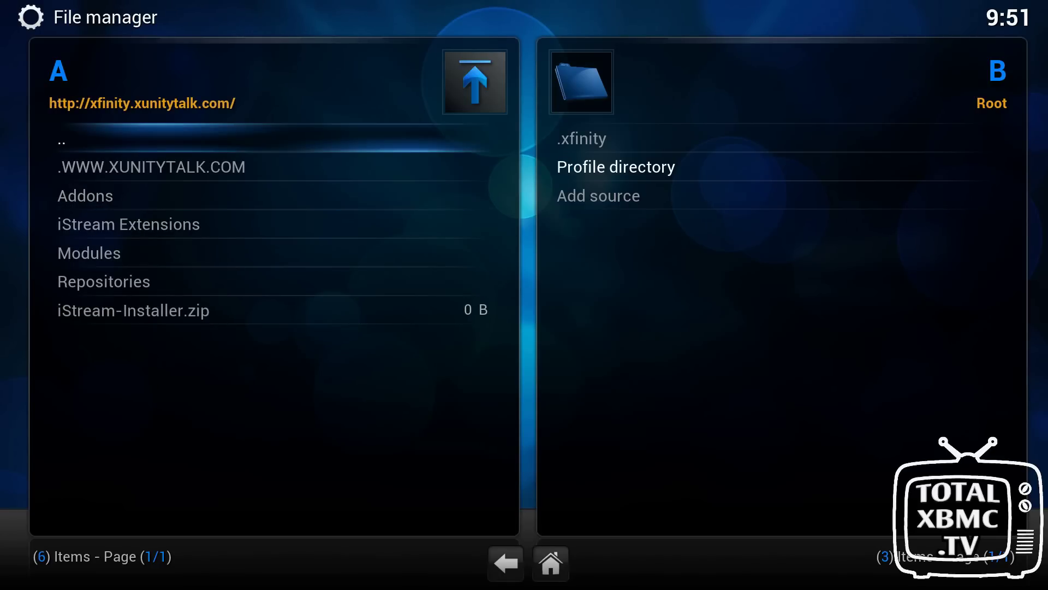
key("Return")
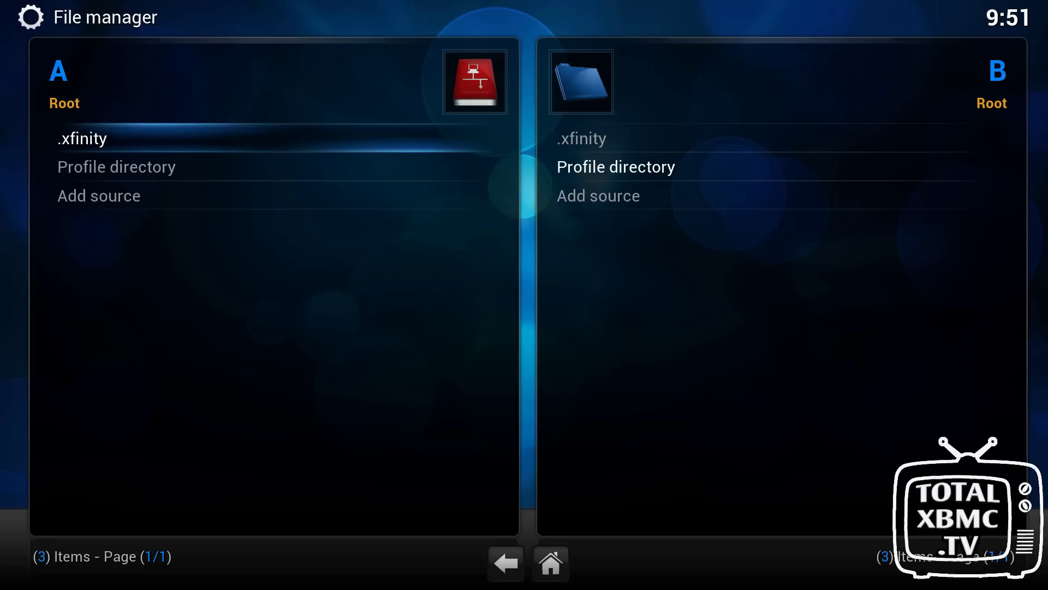
key("Down")
key("Down")
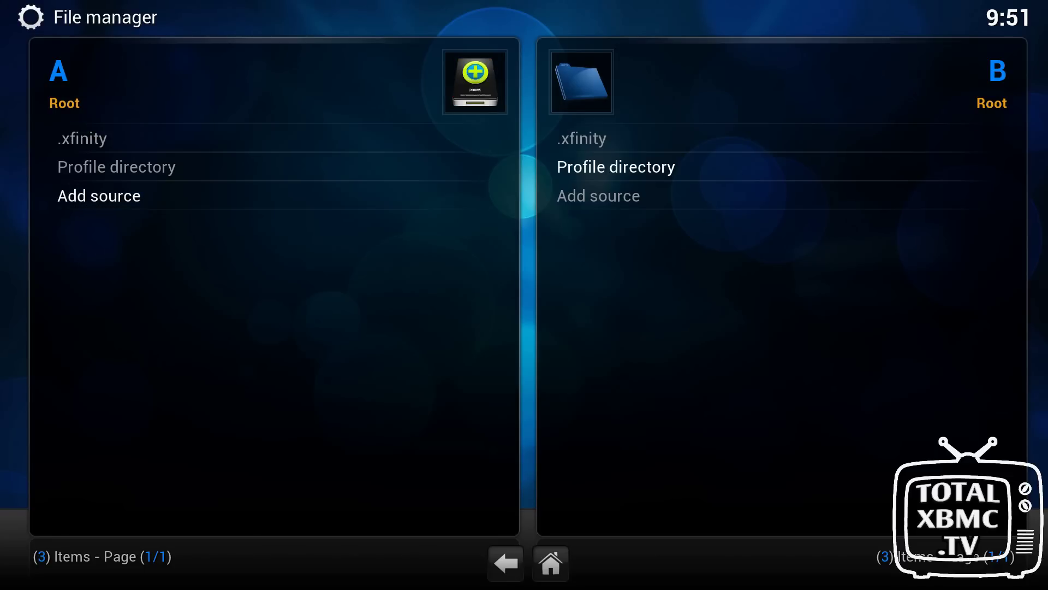
key("Return")
key("Return")
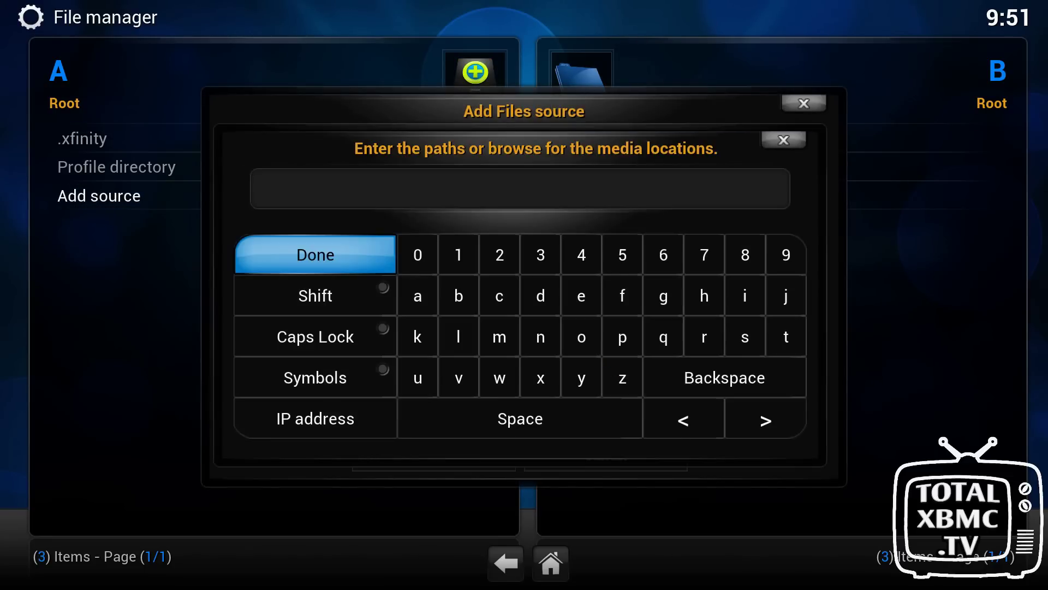
type("http://fusion.")
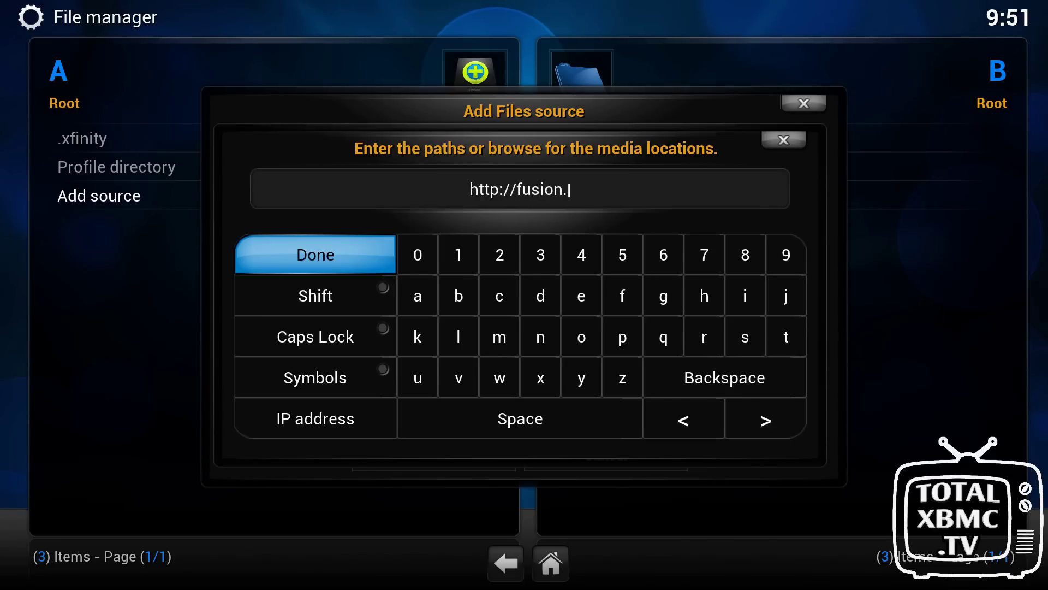
type("xbmchubxmo")
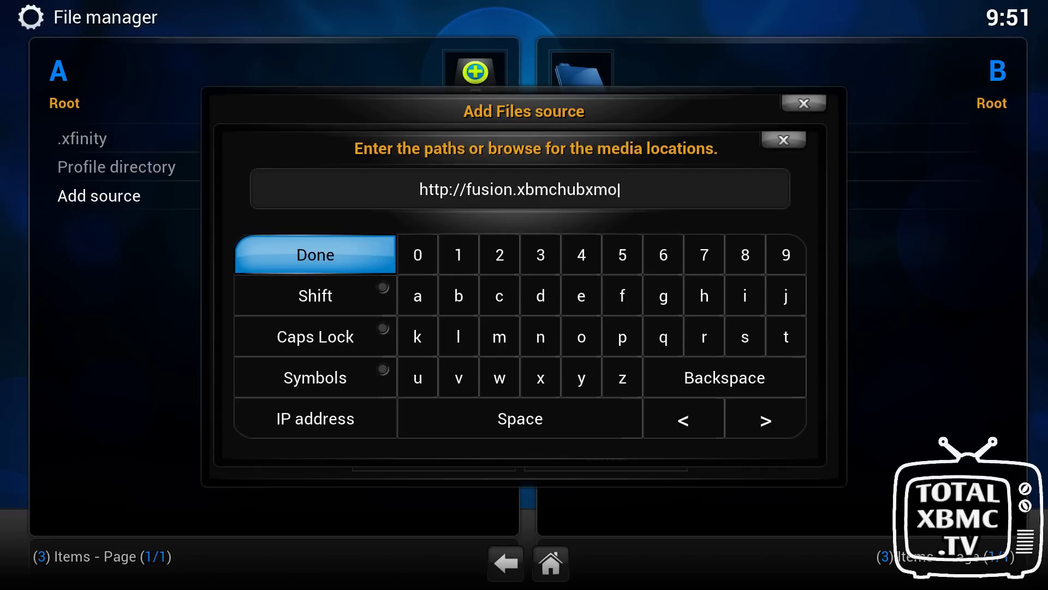
key("BackSpace")
key("BackSpace")
key("BackSpace")
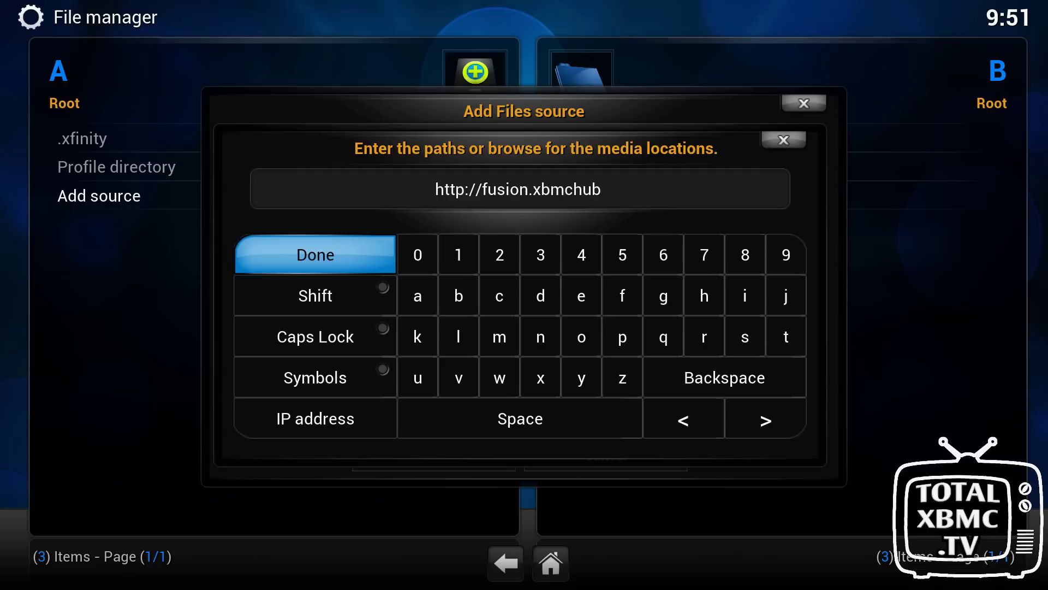
type(".com")
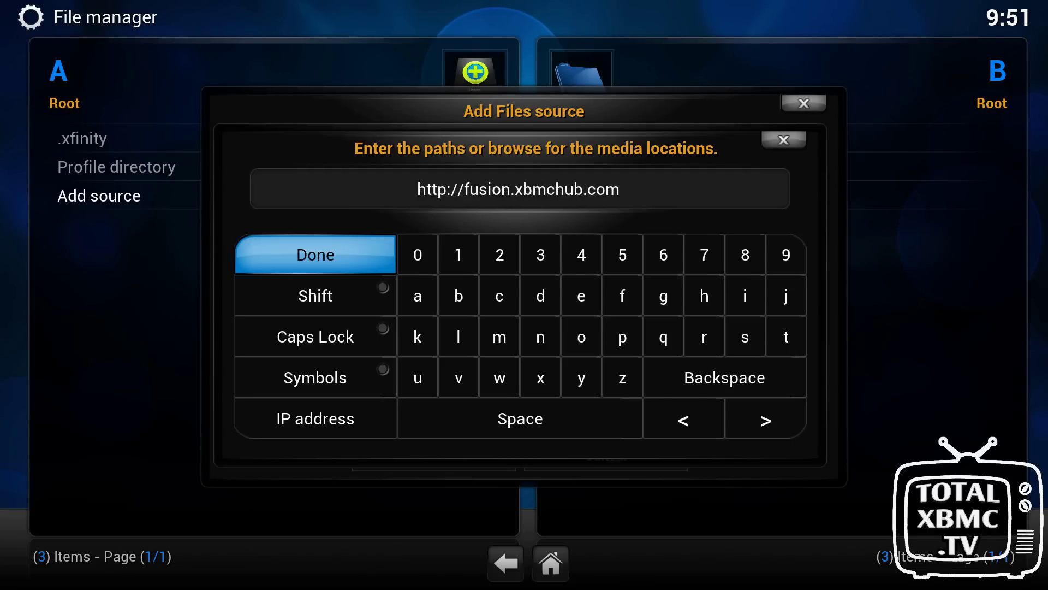
key("Return")
- Name the new source fusion and save it
key("Down")
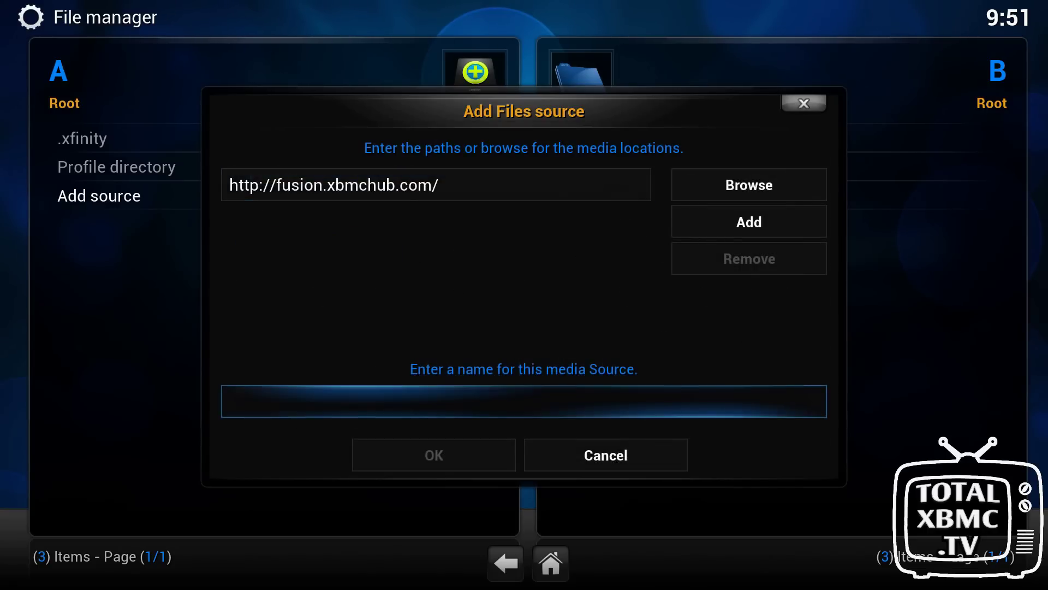
key("Return")
type("fusion")
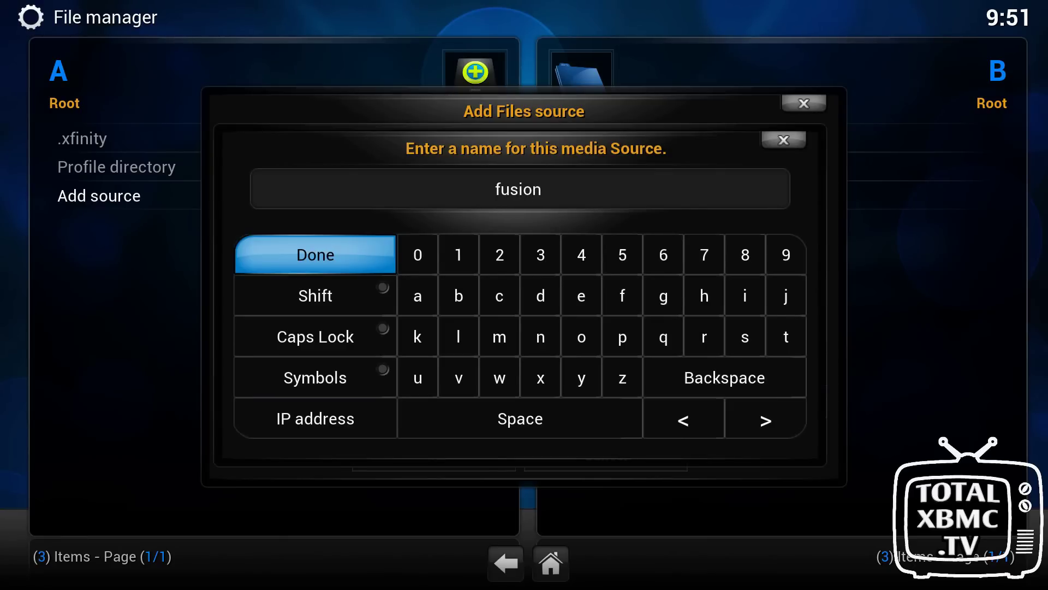
key("Return")
key("Down")
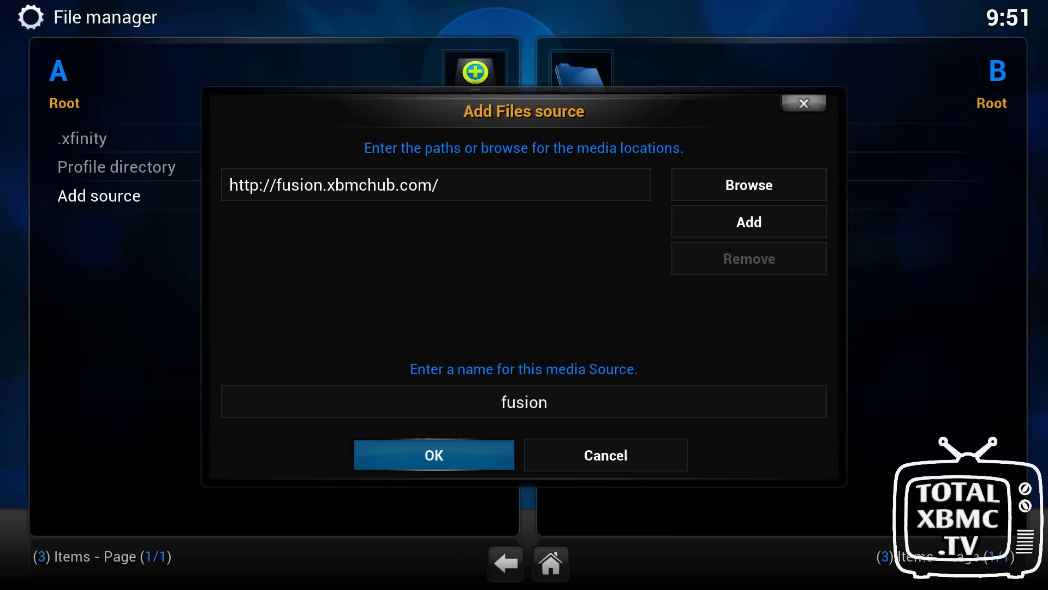
key("Return")
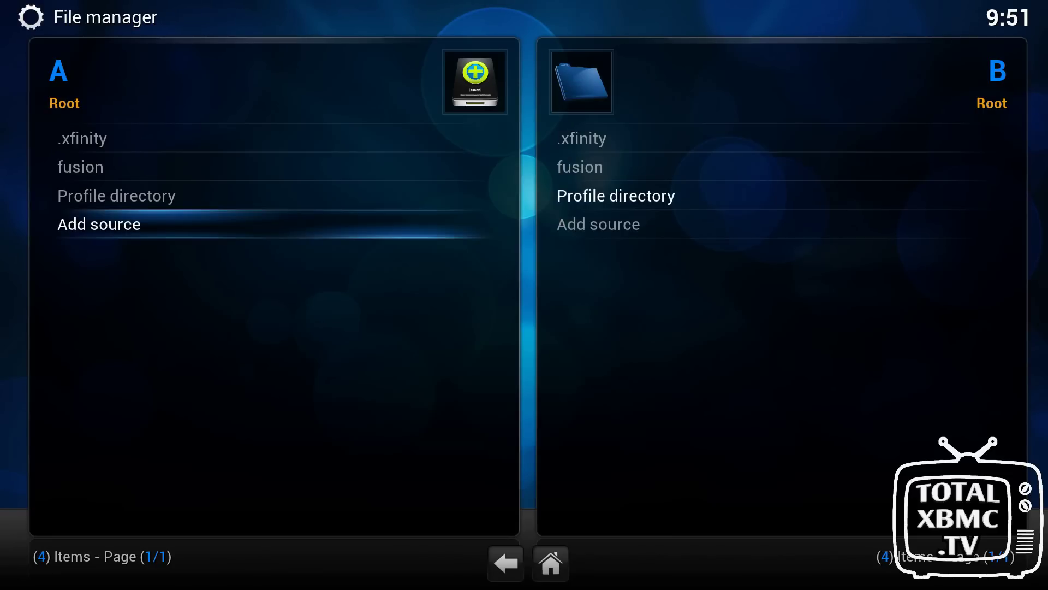
- Open the fusion source to examine its folders, and return to the home screen
left_click(80, 167)
key("Return")
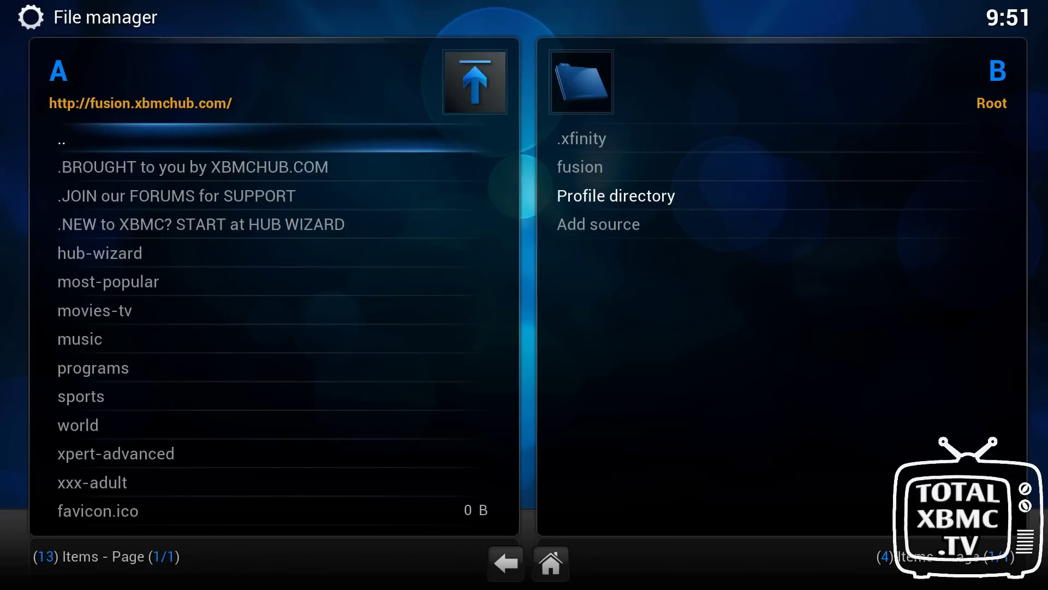
key("Down")
key("Down")
key("Down")
key("Escape")
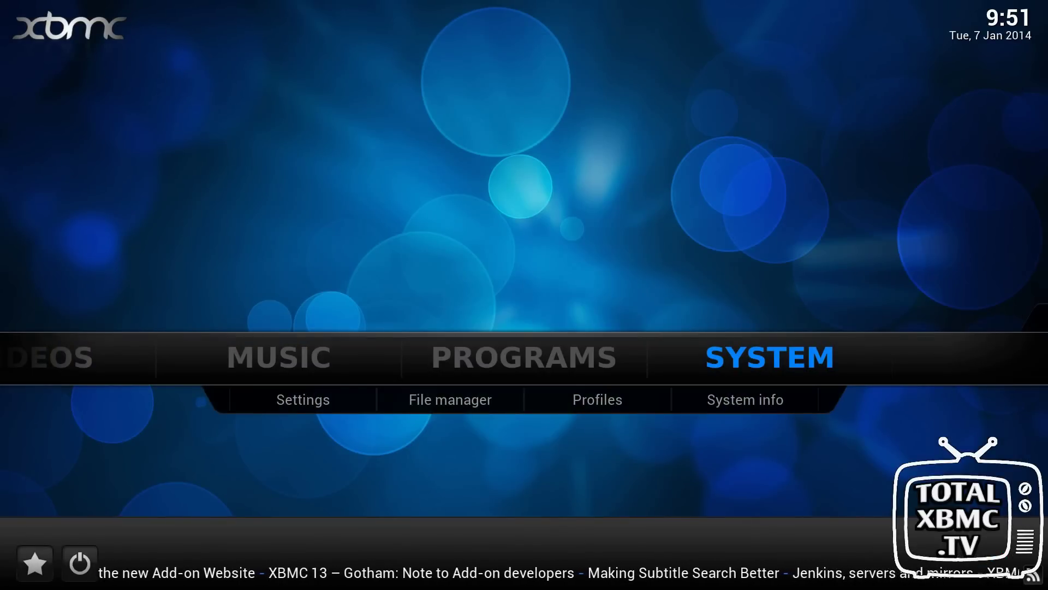
- Open the Add-ons section of the system settings and go back up to its top-level list
key("Return")
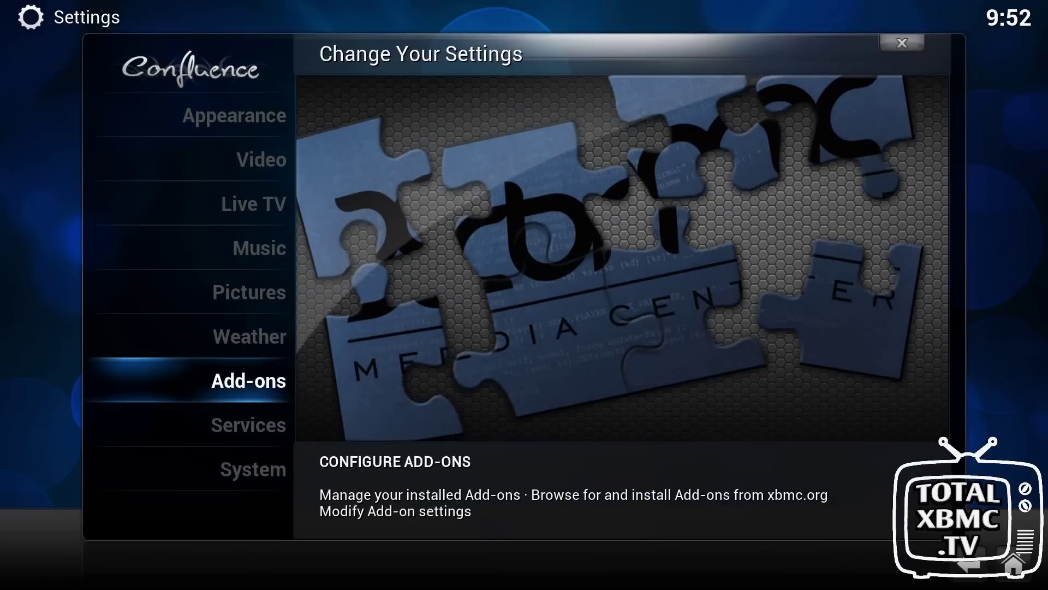
key("Return")
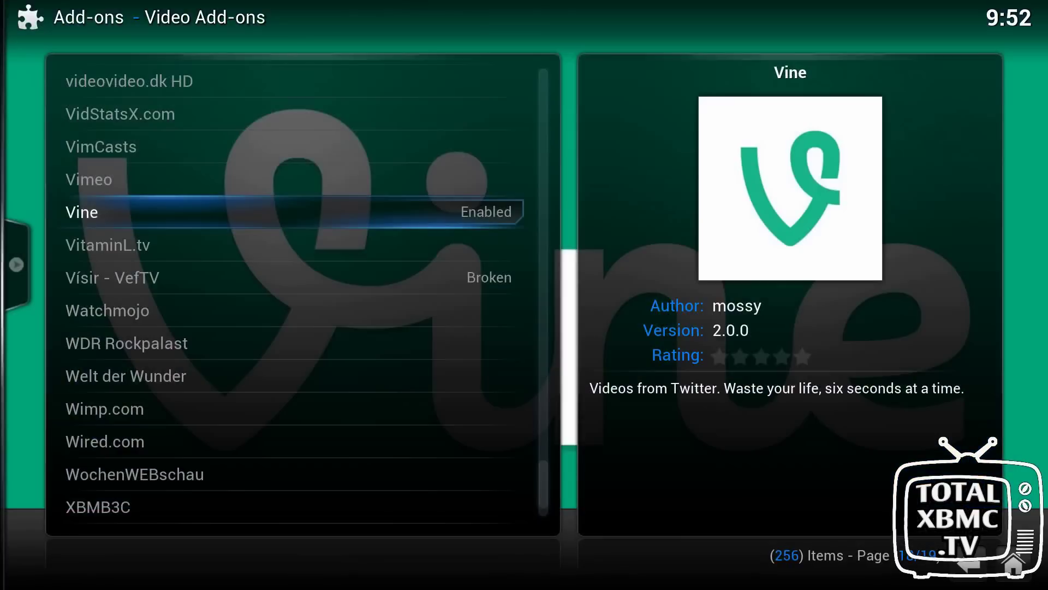
key("Up")
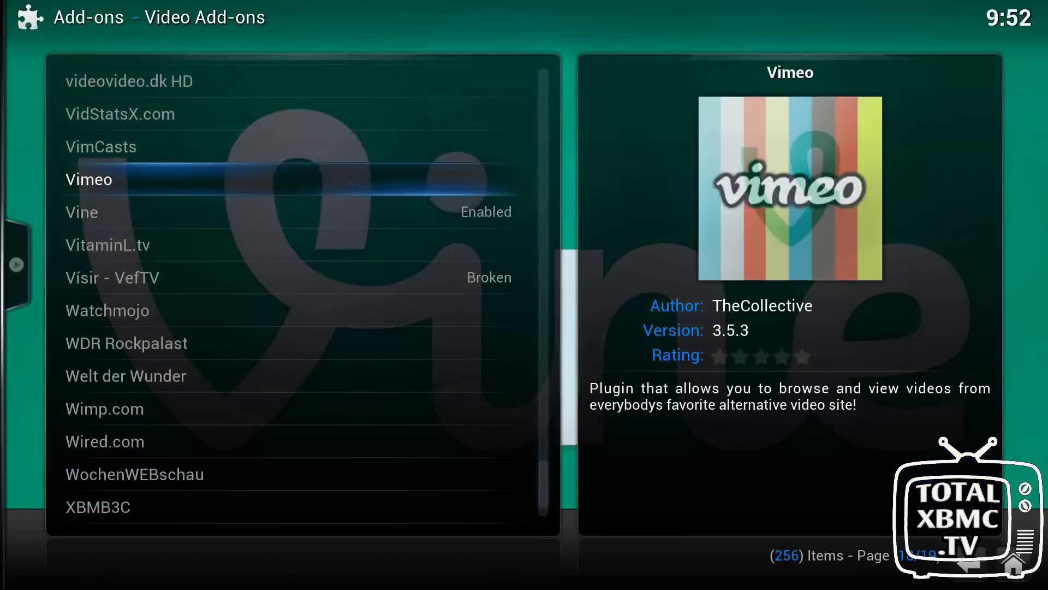
key("Up")
key("Home")
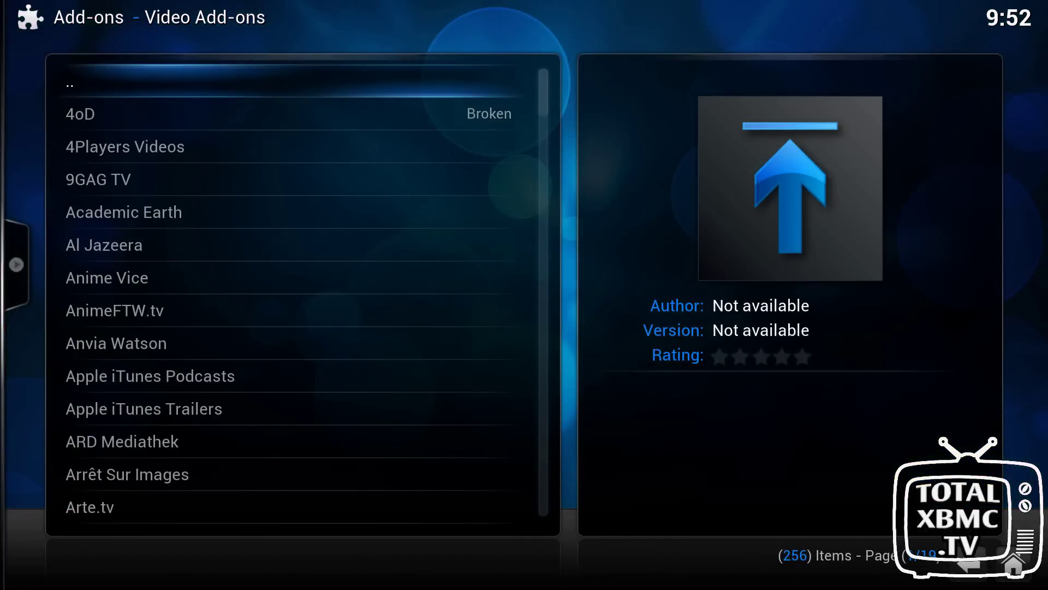
key("Return")
key("Home")
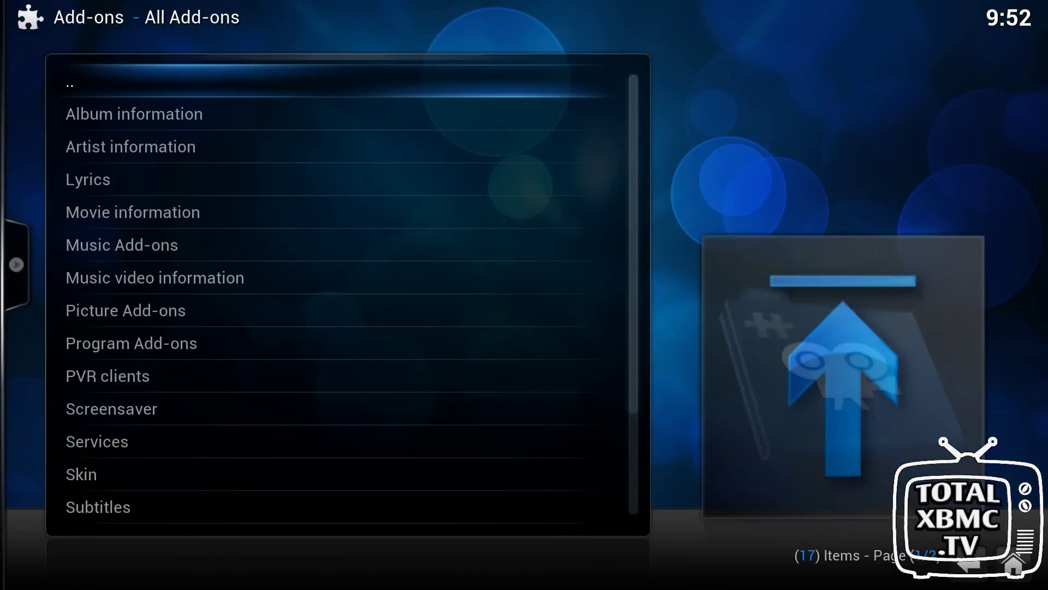
key("Return")
key("Up")
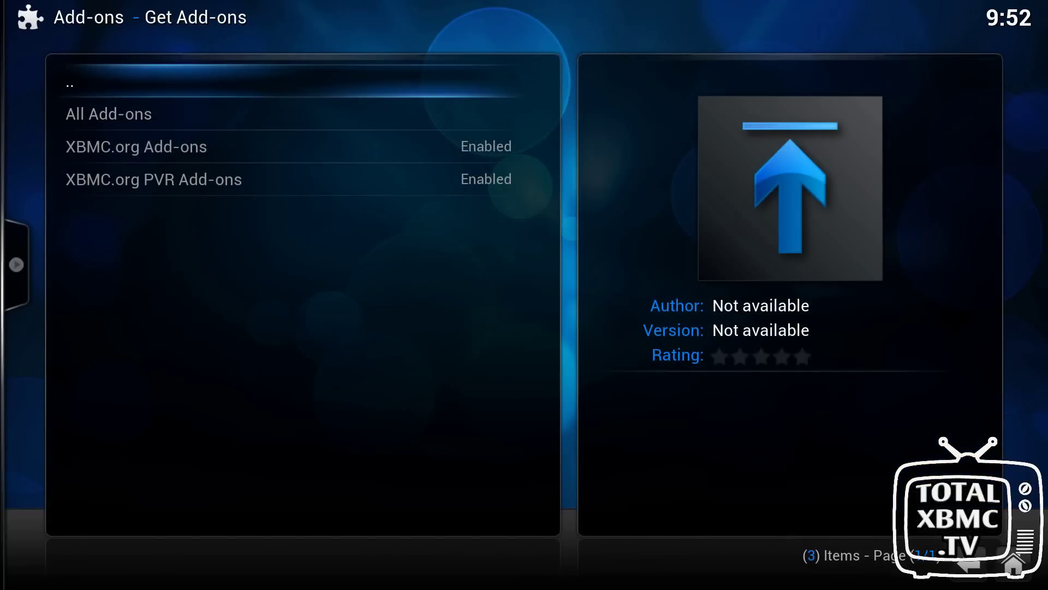
key("Return")
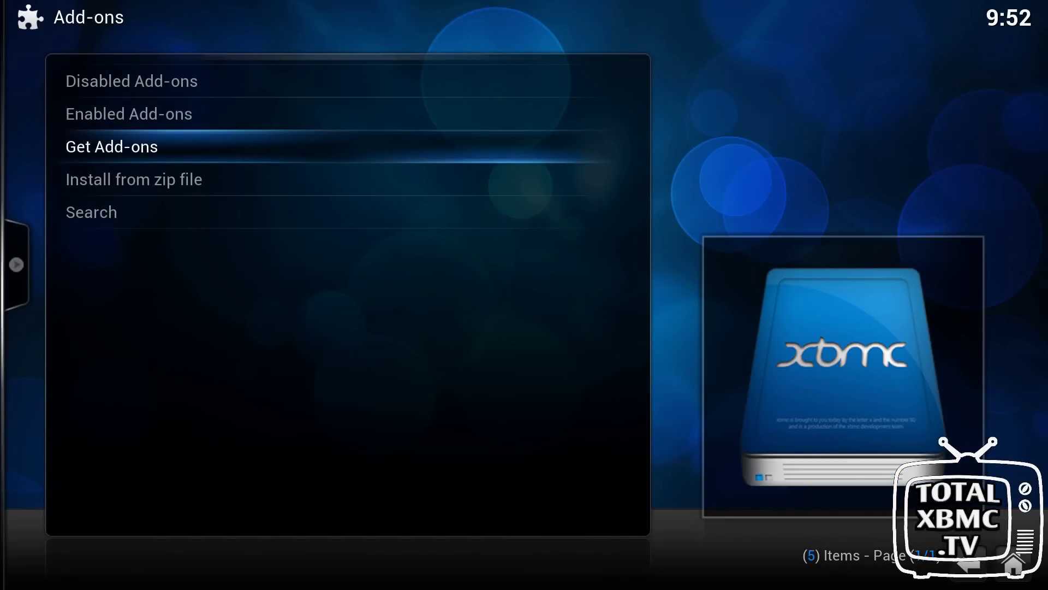
- Start installing an add-on from a zip file and open the Repositories folder of the .xfinity source
key("Down")
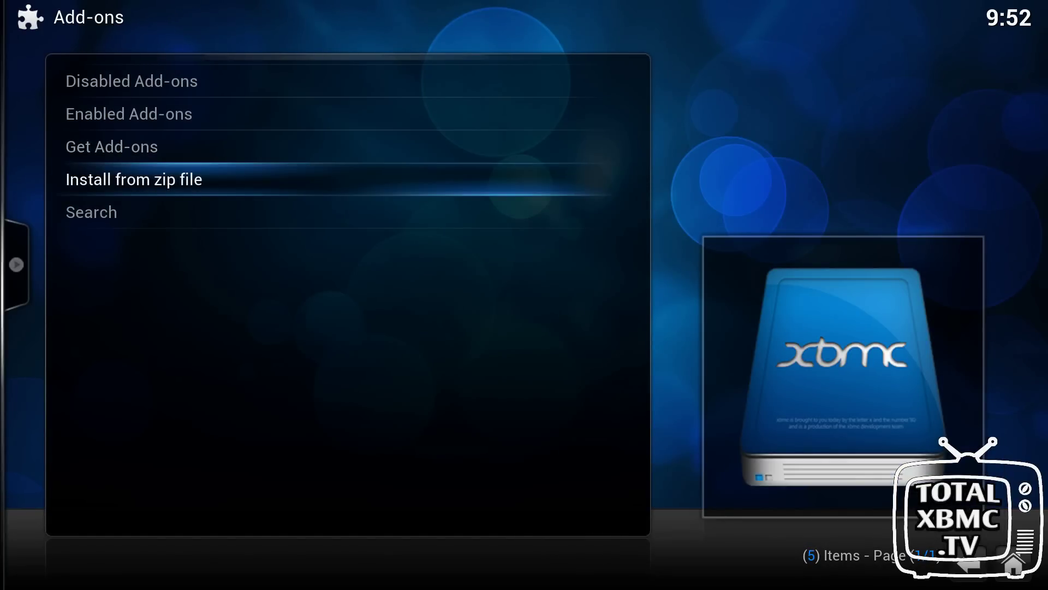
key("Return")
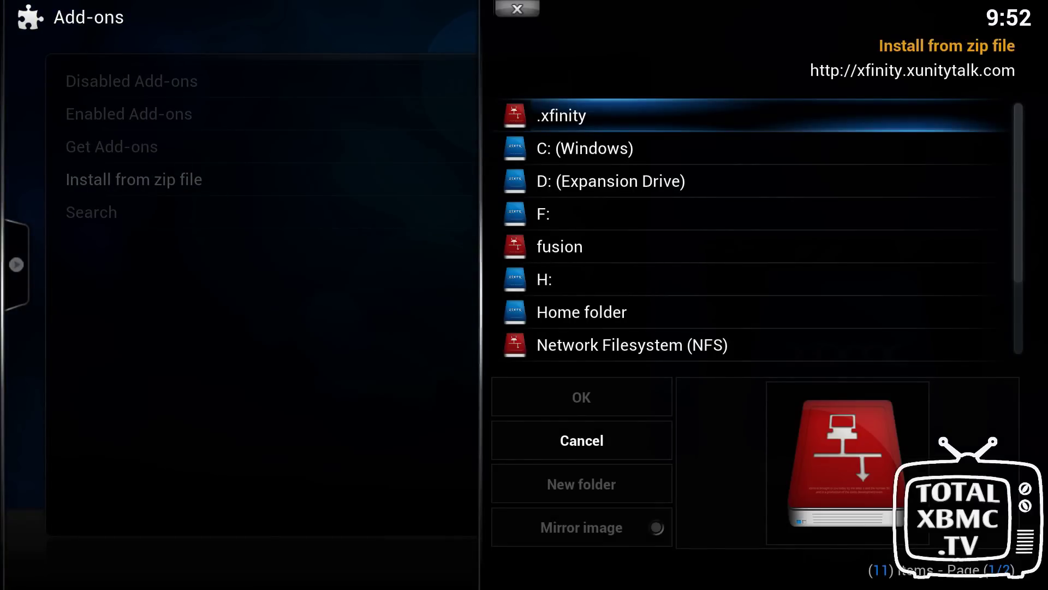
key("Return")
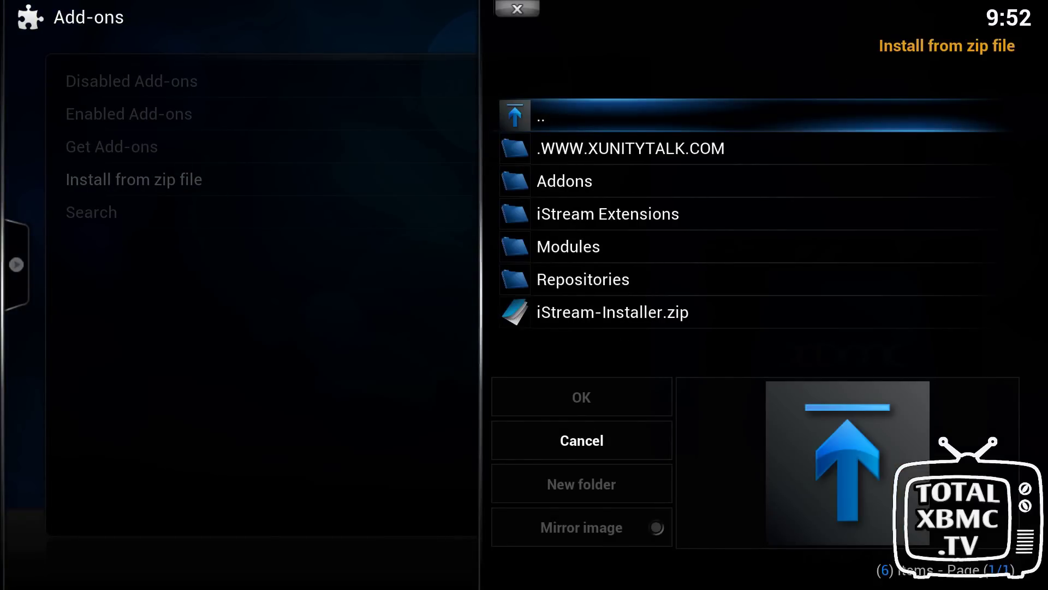
key("Down")
key("Down")
key("Down")
key("Down")
key("Down")
key("Return")
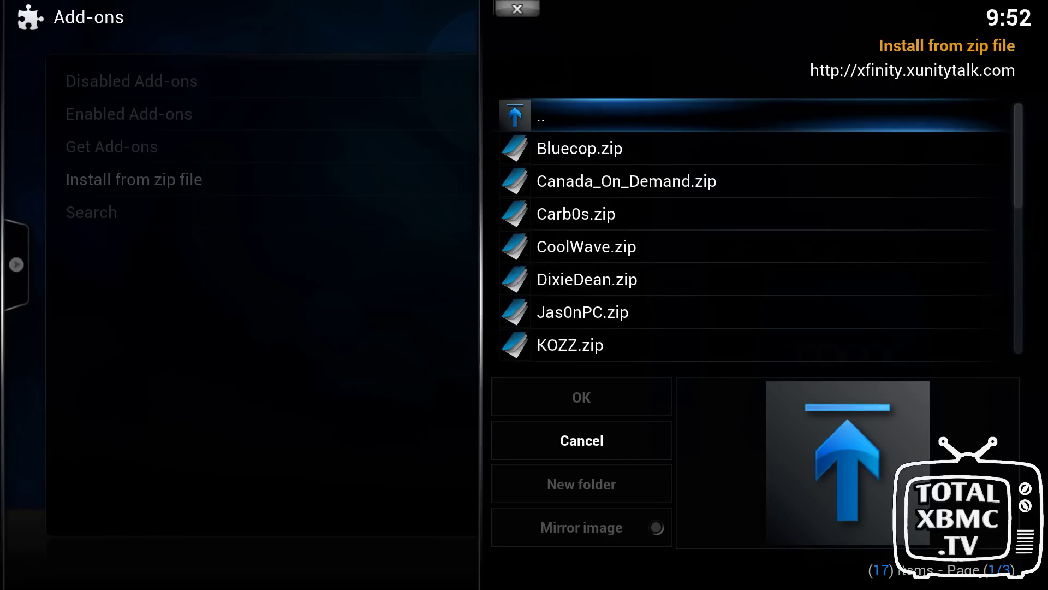
- Install the repository file Mikey1234.zip from the Repositories folder
key("Down")
key("Down")
key("Down")
key("Down")
key("Down")
key("Down")
key("Down")
key("Down")
key("Down")
key("Down")
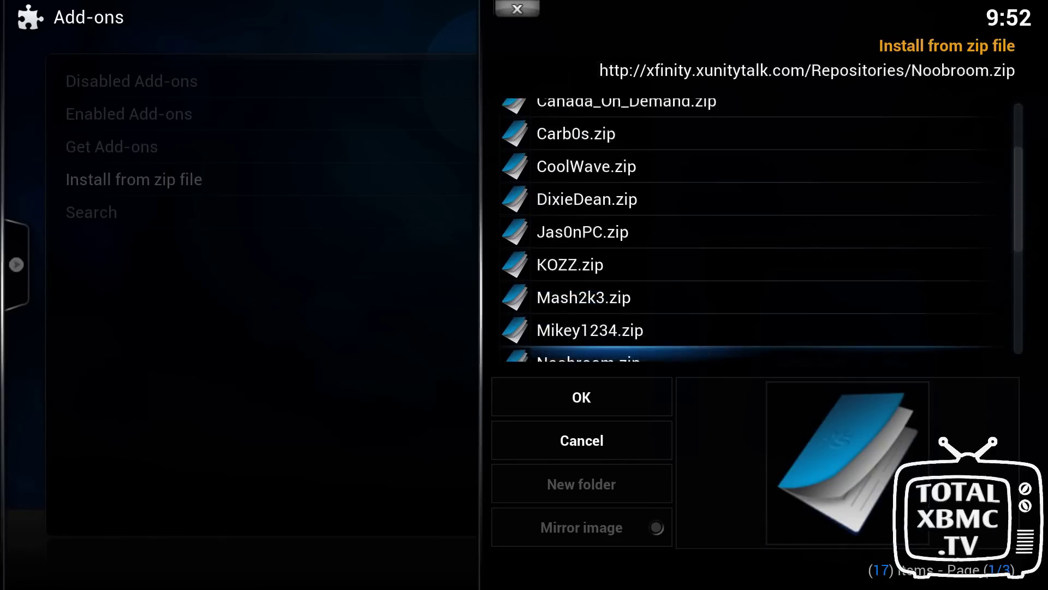
key("Down")
key("Up")
key("Up")
key("Escape")
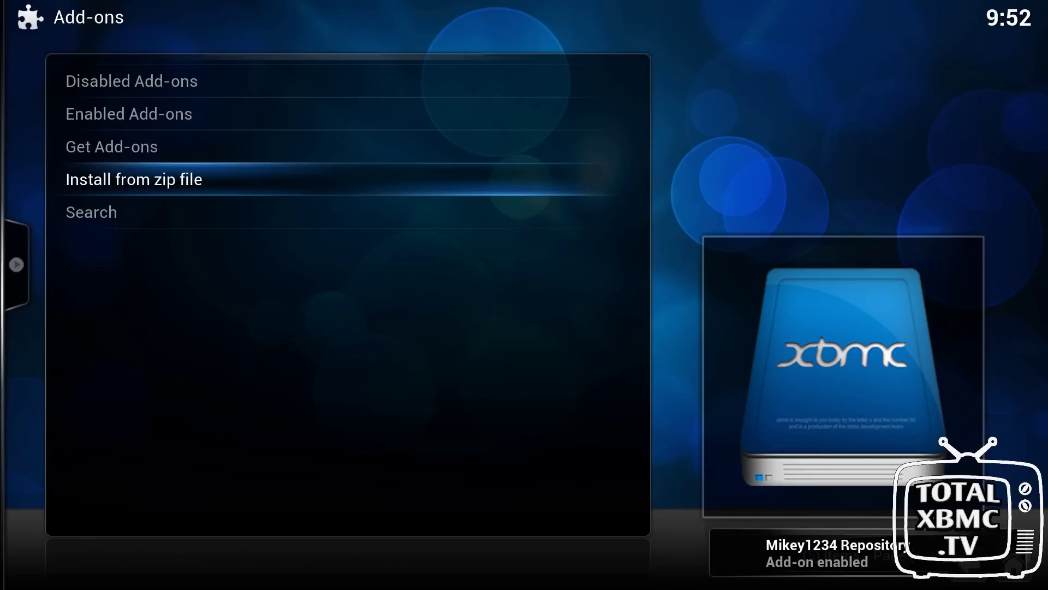
- Start another installation from a zip file and open the fusion source
key("Return")
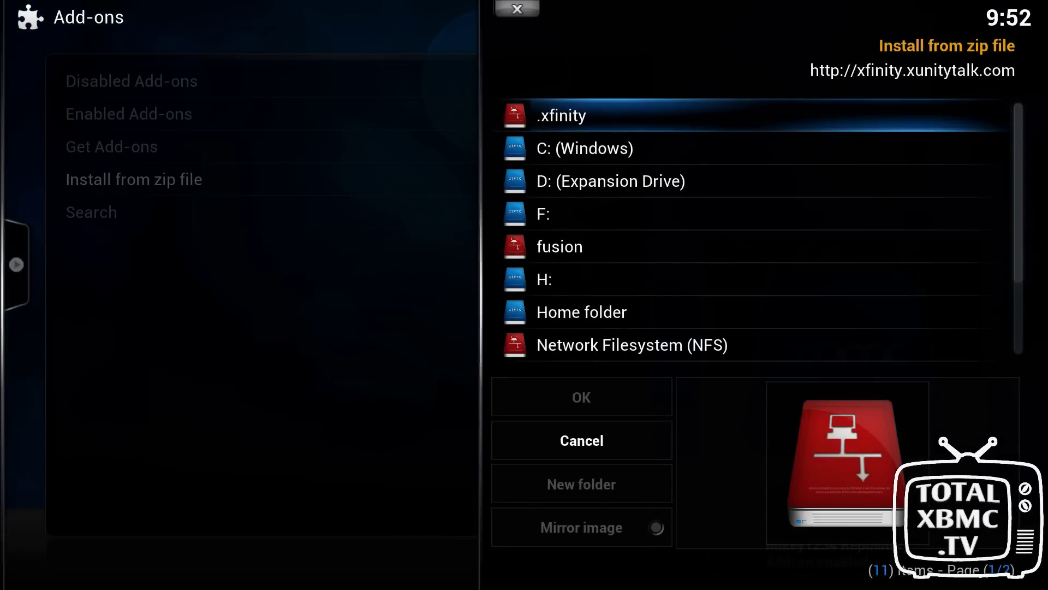
key("Down")
key("Up")
key("Down")
key("Down")
key("Down")
key("Down")
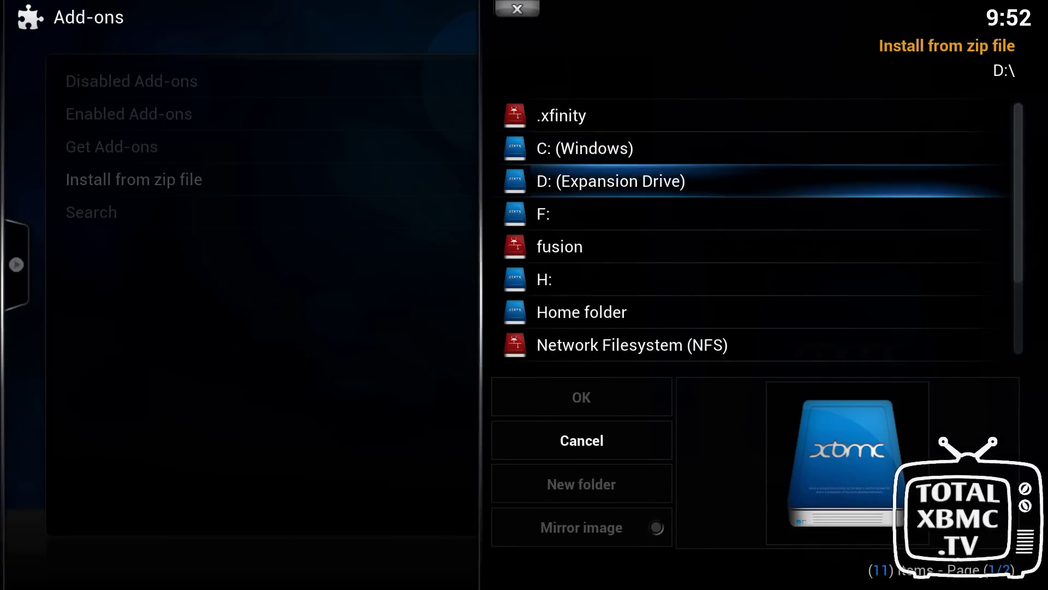
key("Return")
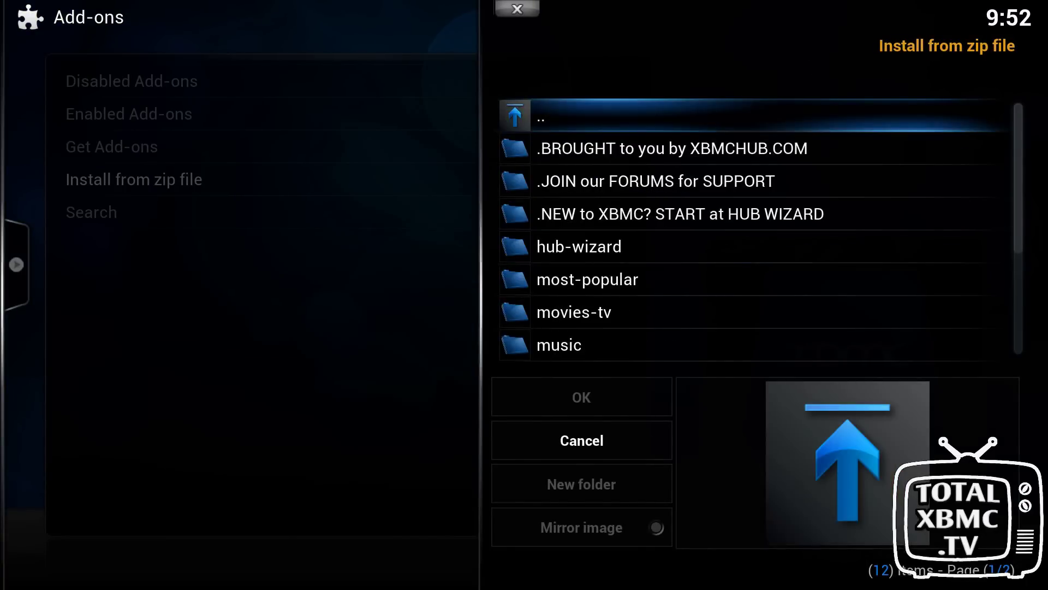
- Open the most-popular folder within the fusion source
key("Down")
key("Down")
key("Down")
key("Down")
key("Down")
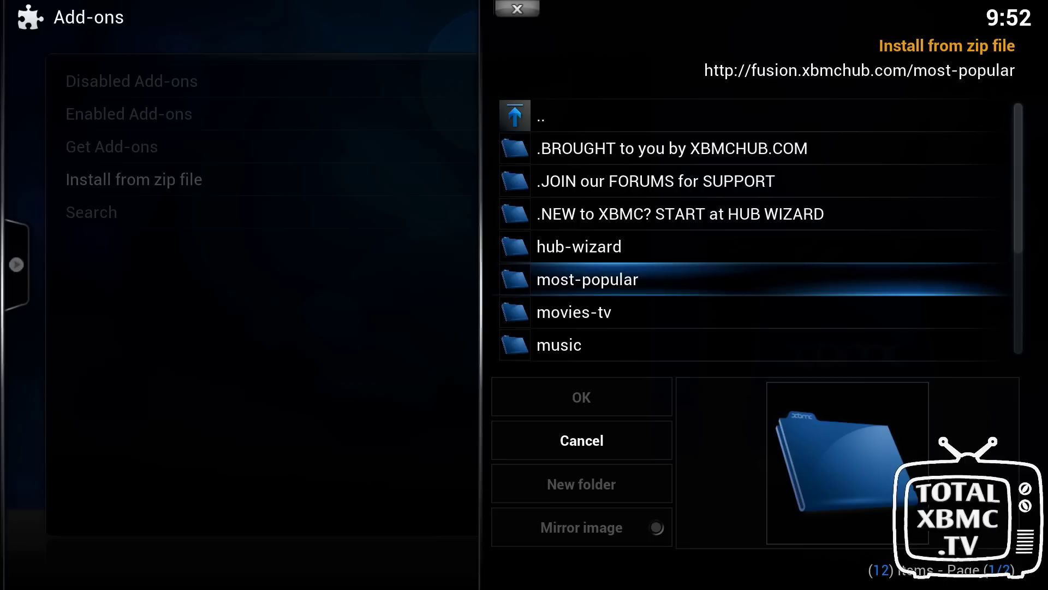
key("Return")
- Install the repository file 1channel-repository.bstrdsmkr-0.0.3.zip
key("Down")
key("Down")
key("Down")
key("Down")
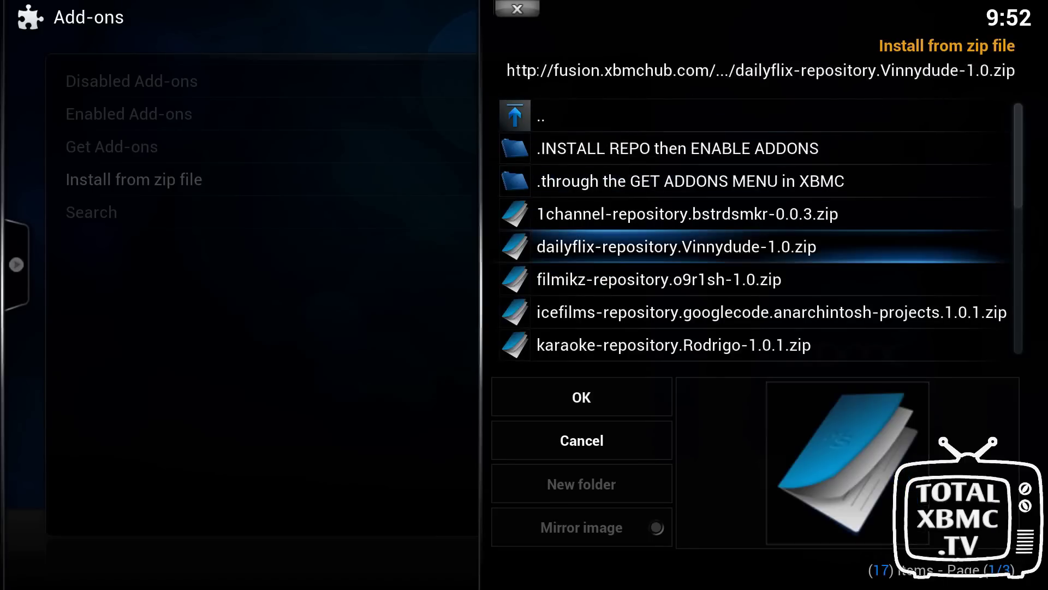
key("Down")
key("Up")
key("Up")
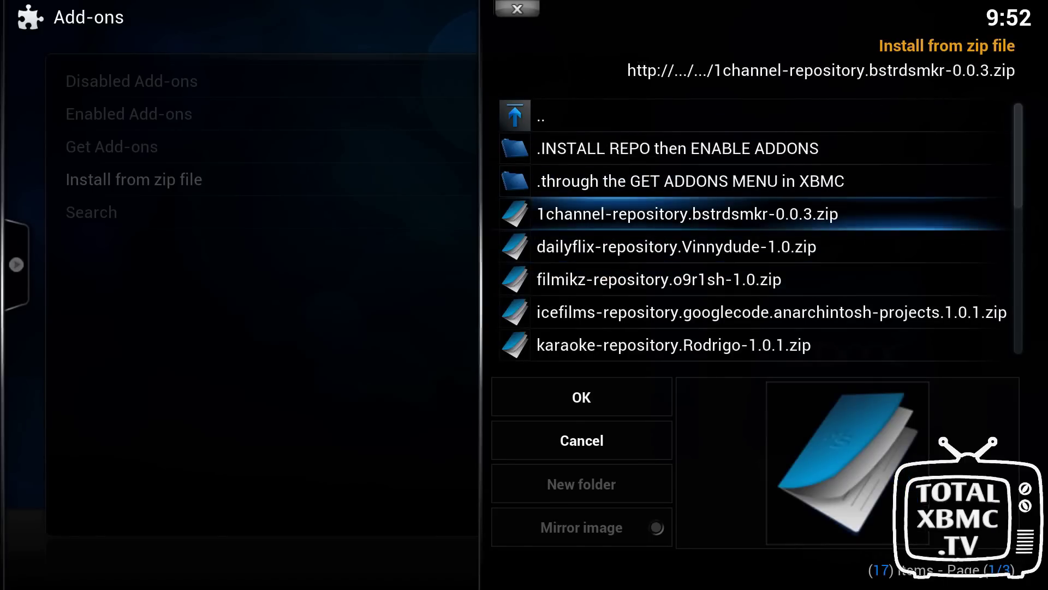
key("Escape")
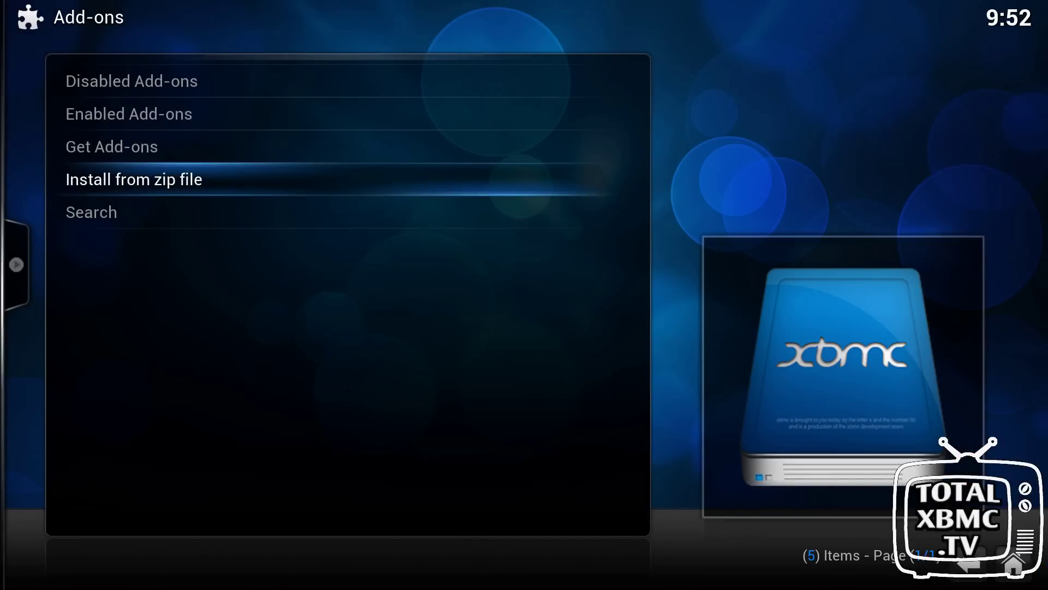
- Open the Get Add-ons list and examine the available repositories
key("Up")
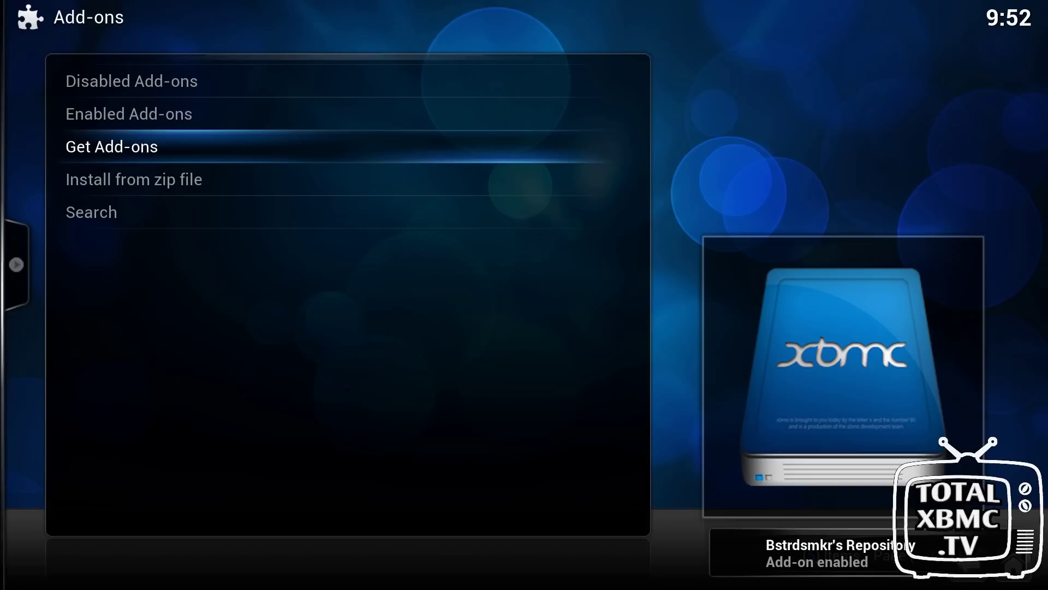
key("Return")
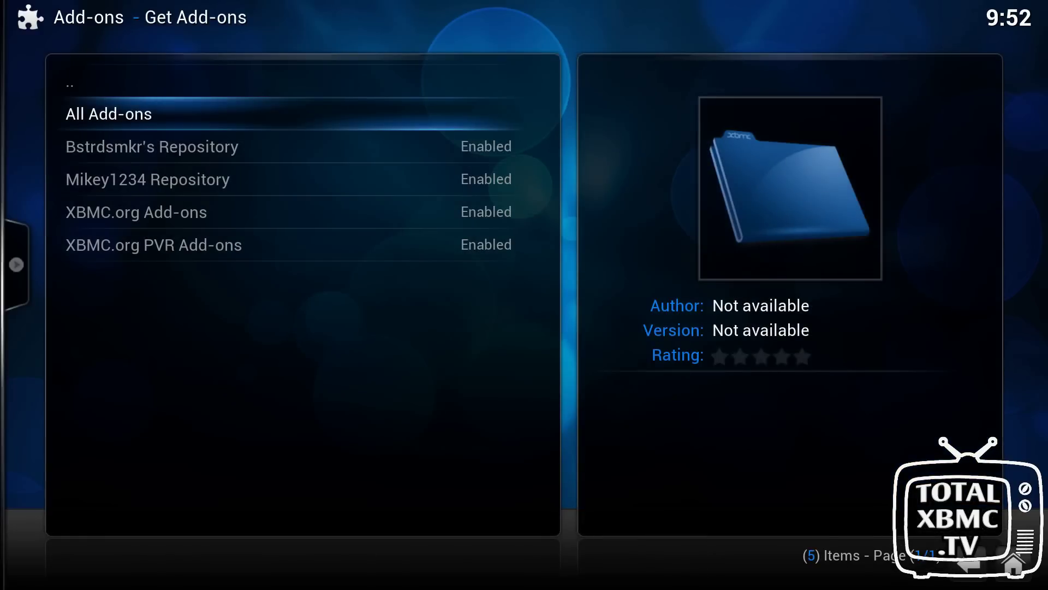
key("Down")
key("Down")
key("Down")
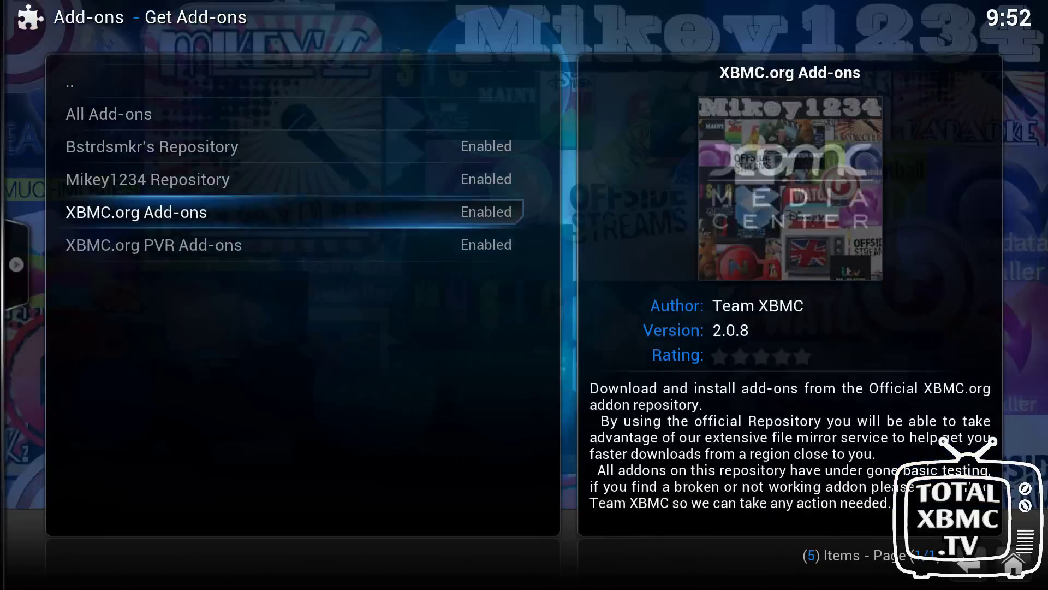
key("Up")
key("Up")
key("Up")
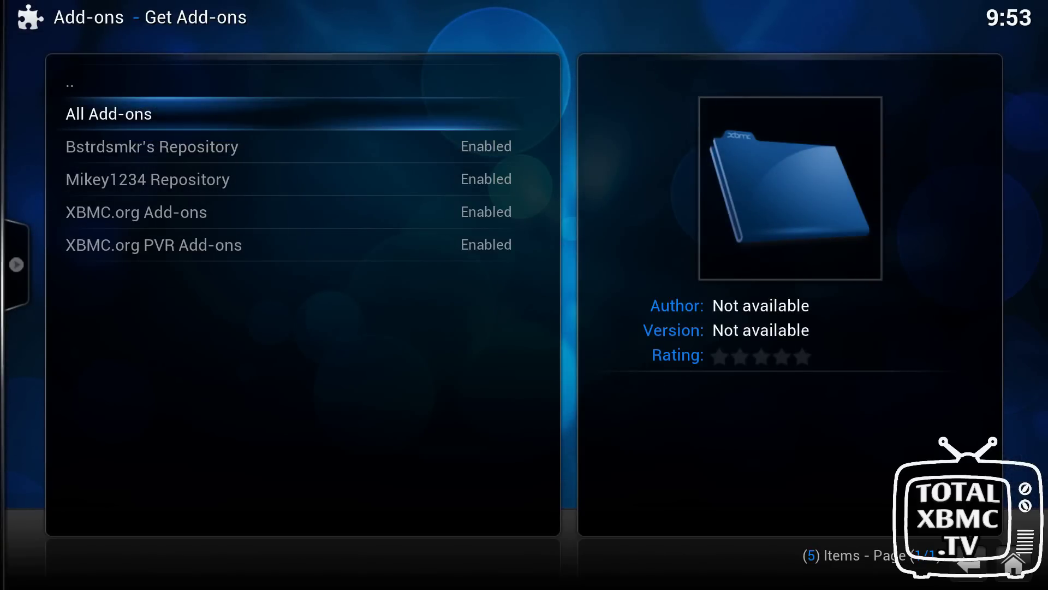
key("Down")
key("Down")
key("Down")
key("Up")
key("Up")
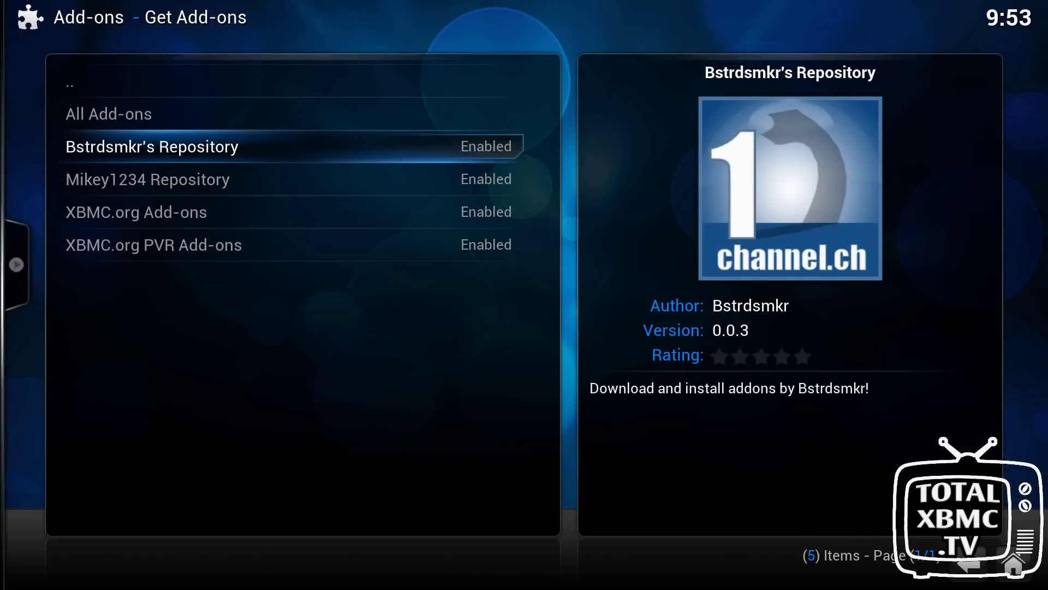
- Install the 1Channel Plugin from the video add-ons of Bstrdsmkr's Repository
key("Return")
key("Down")
key("Down")
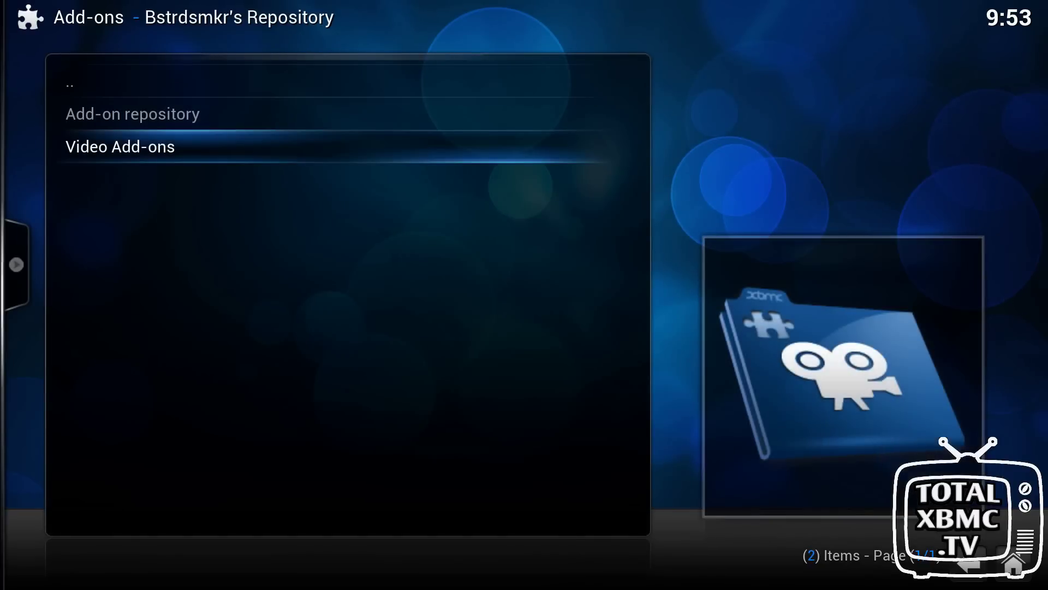
key("Return")
key("Down")
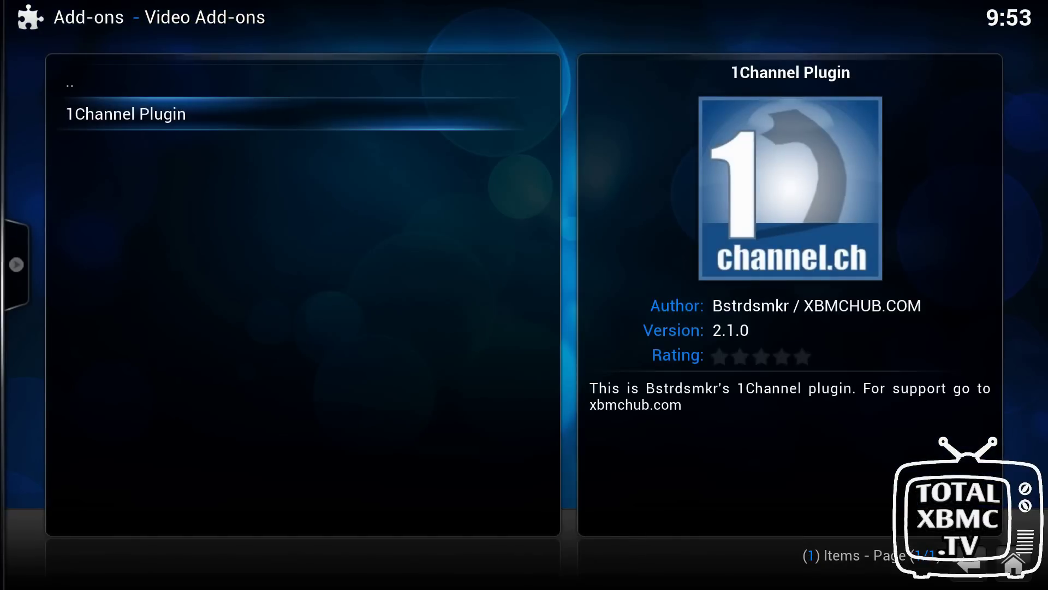
key("Return")
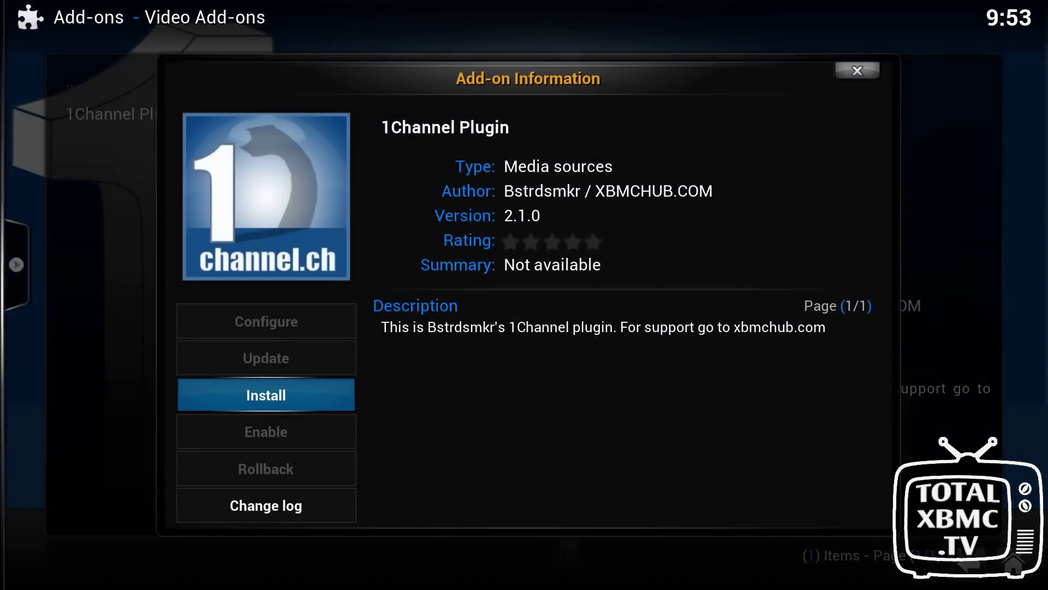
key("Return")
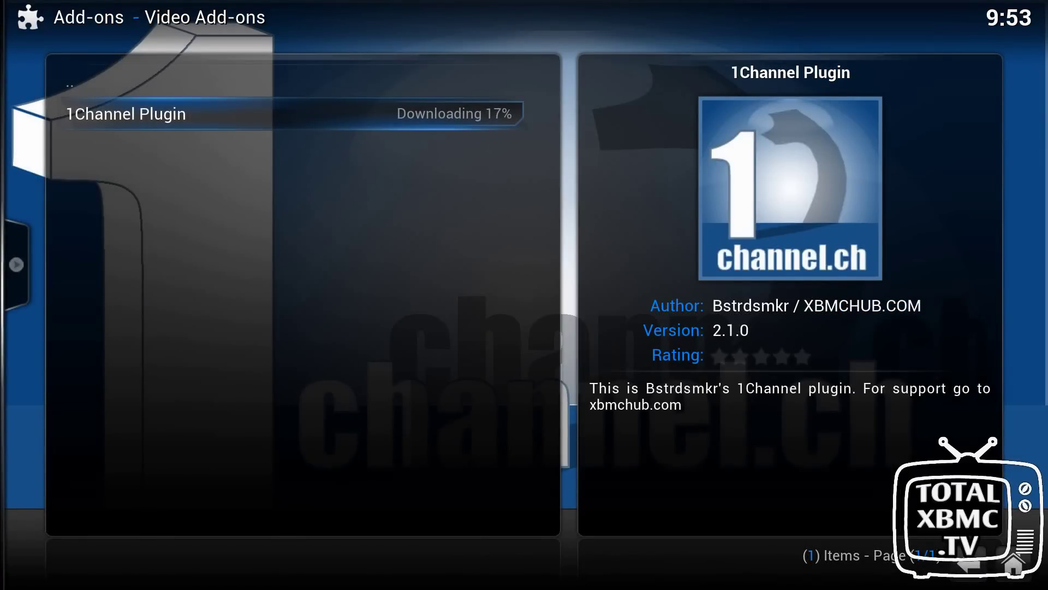
- Return to the Get Add-ons list and open the Mikey1234 Repository
key("Up")
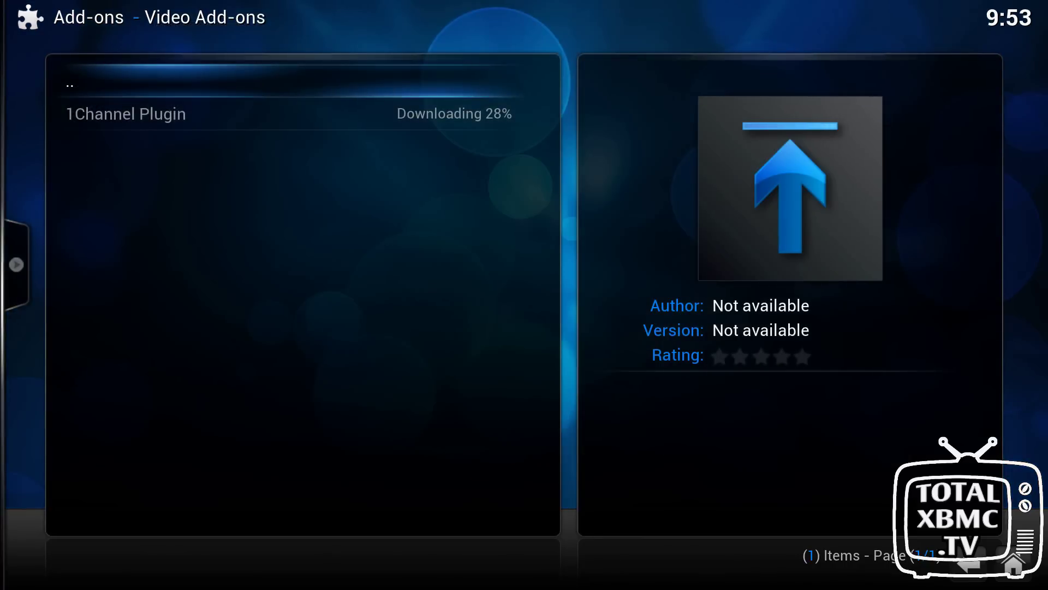
key("Escape")
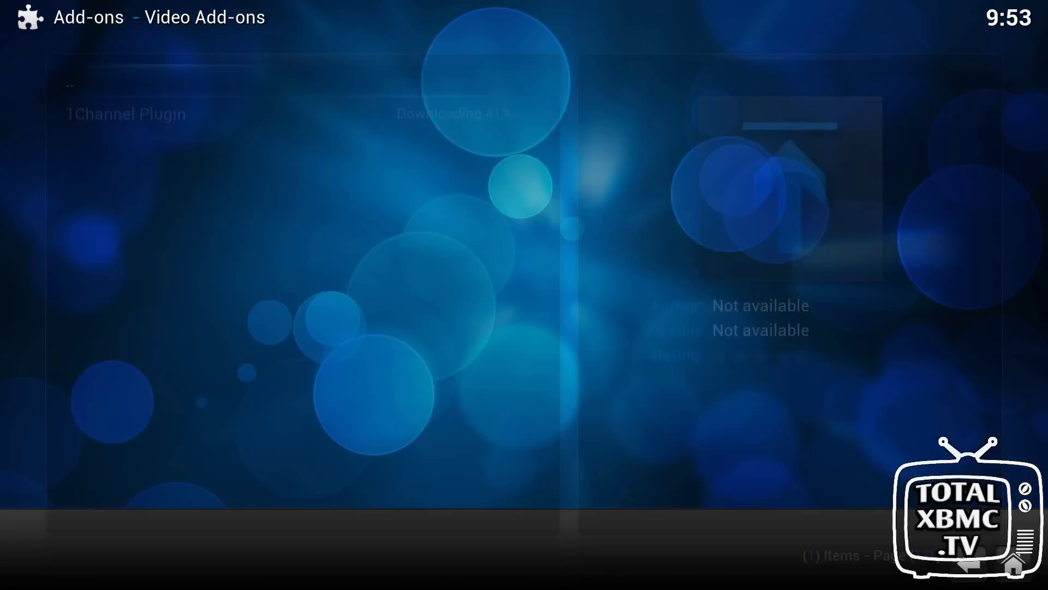
key("Return")
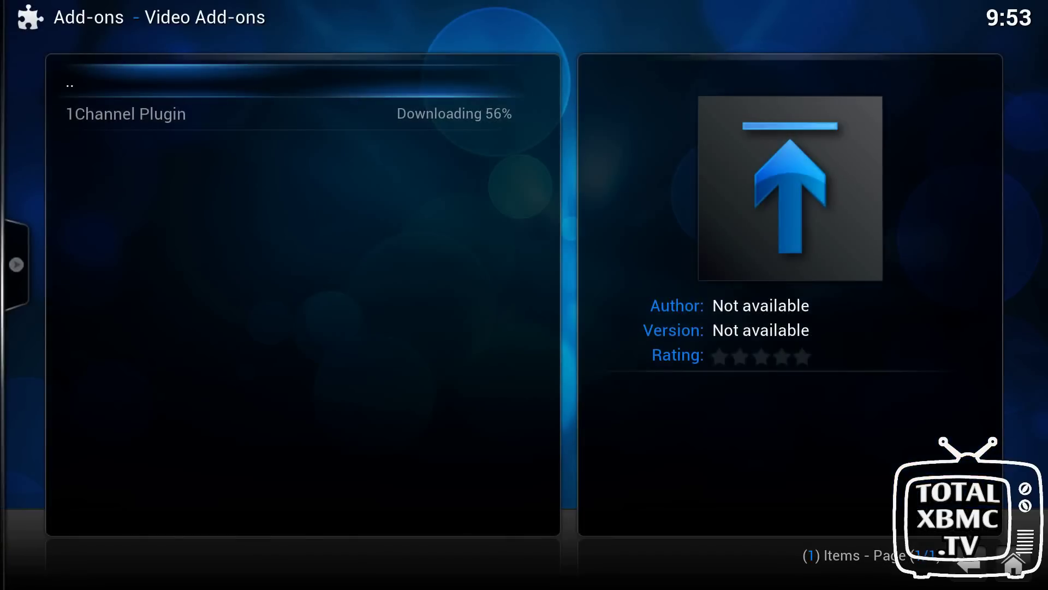
key("Return")
key("Up")
key("Up")
key("Return")
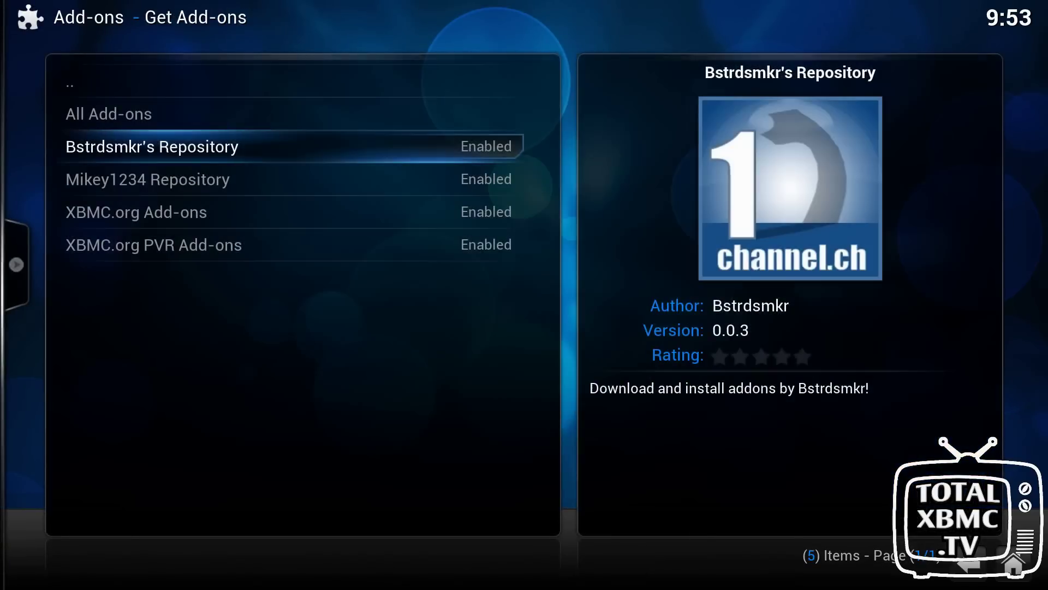
key("Down")
key("Return")
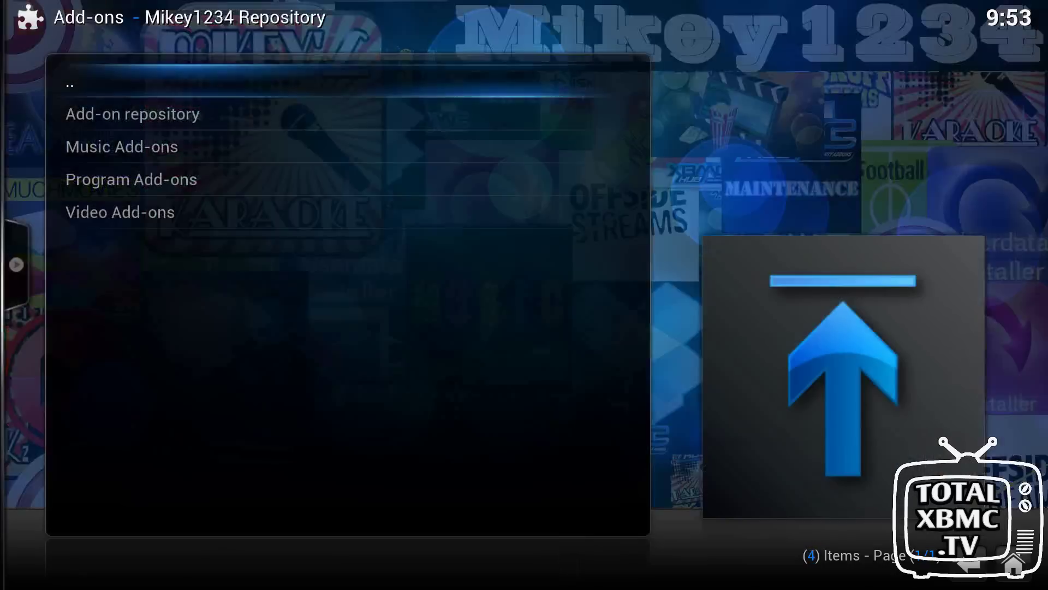
- Install Mikey's Karaoke from the Music Add-ons of the Mikey1234 Repository and return to the category list
key("Down")
key("Down")
key("Down")
key("Down")
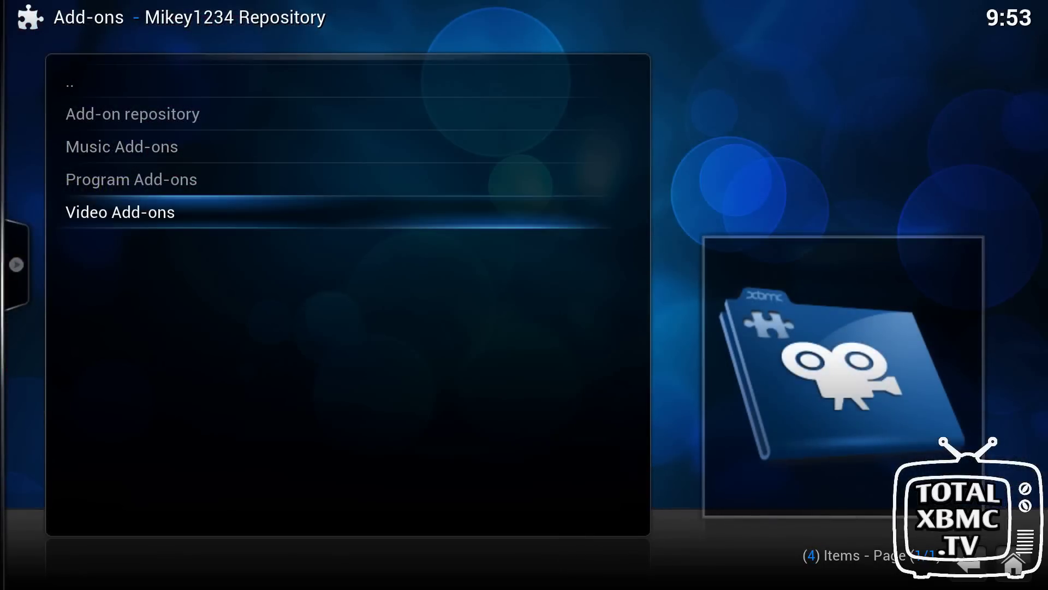
key("Up")
key("Up")
key("Return")
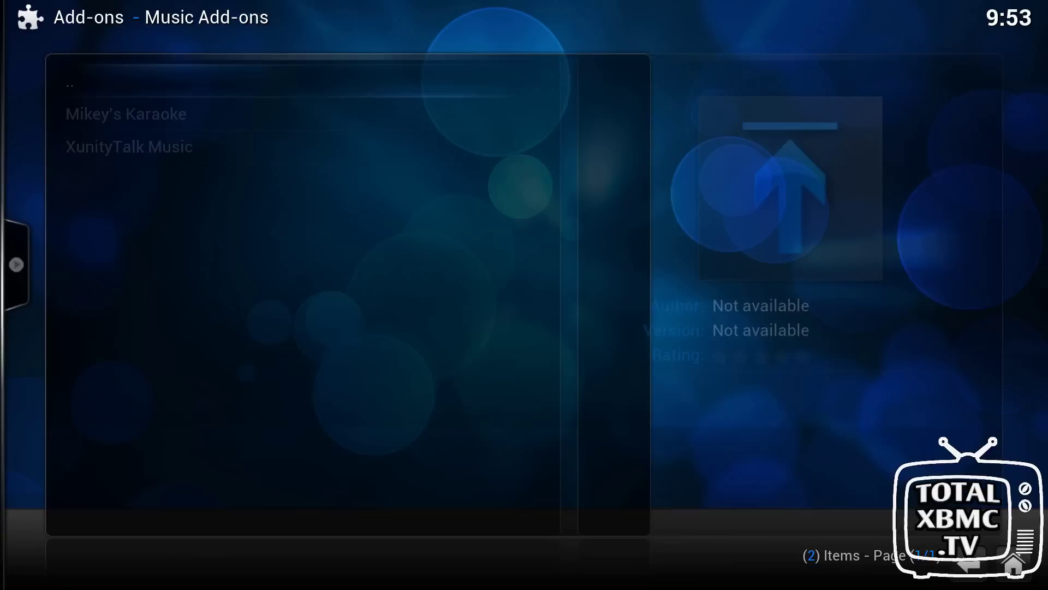
key("Down")
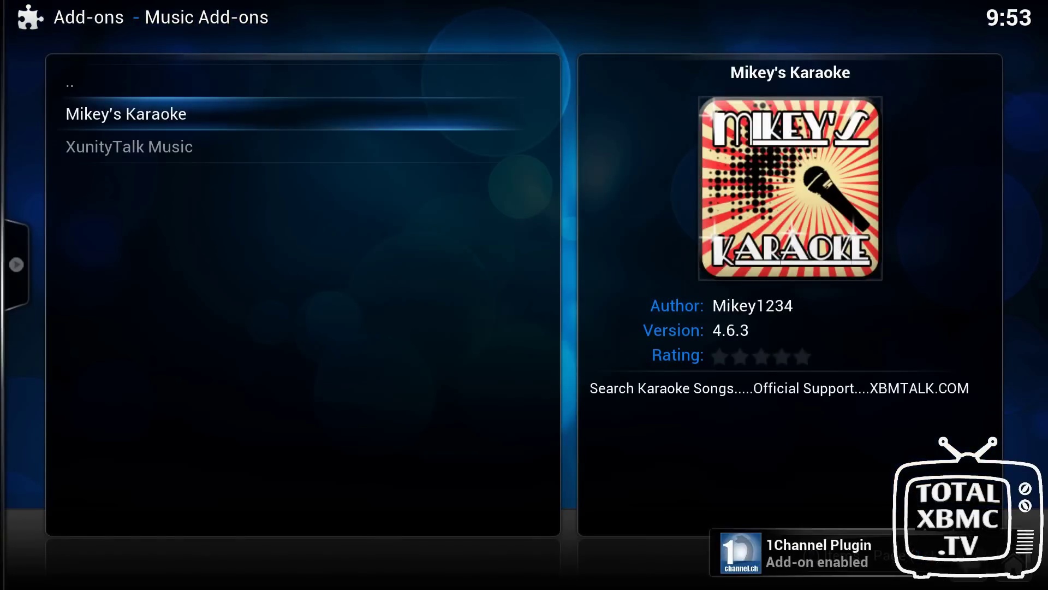
key("Return")
key("Return")
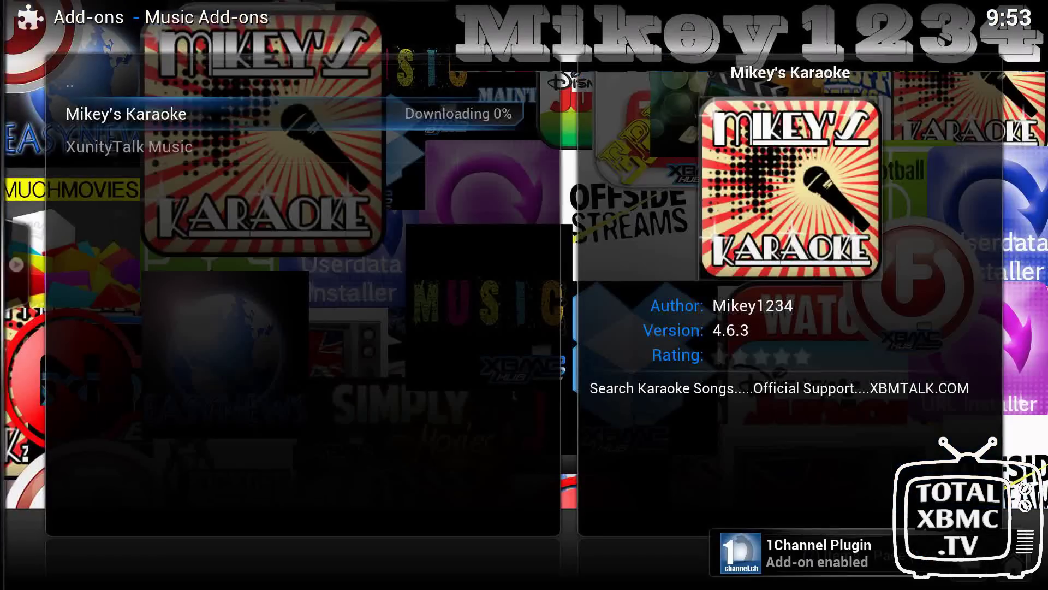
key("Up")
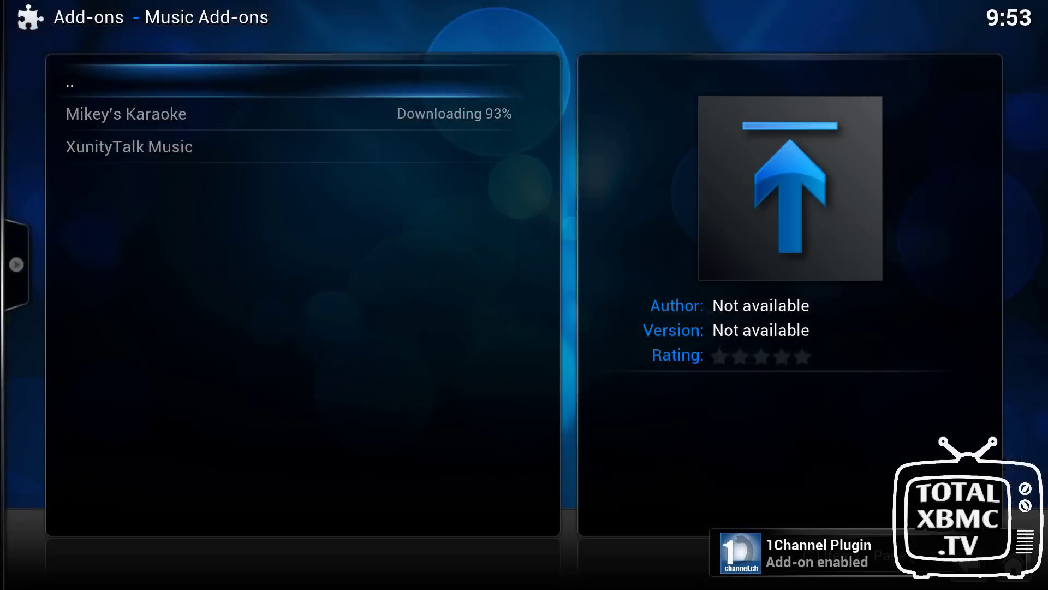
key("Return")
- Install Disney Junior from the Video Add-ons of the Mikey1234 Repository
key("Down")
key("Down")
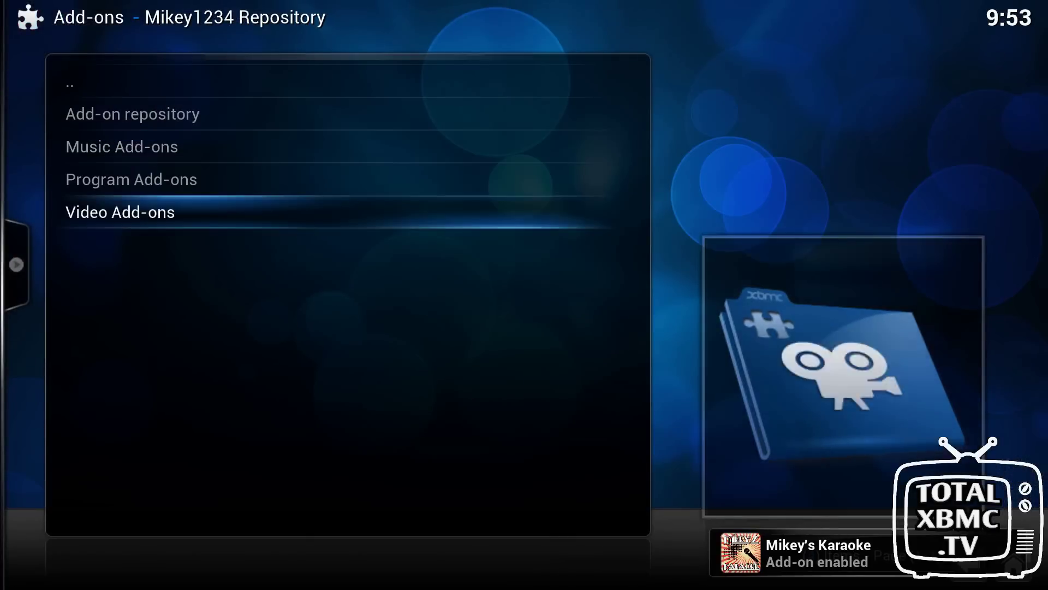
key("Return")
key("Down")
key("Down")
key("Down")
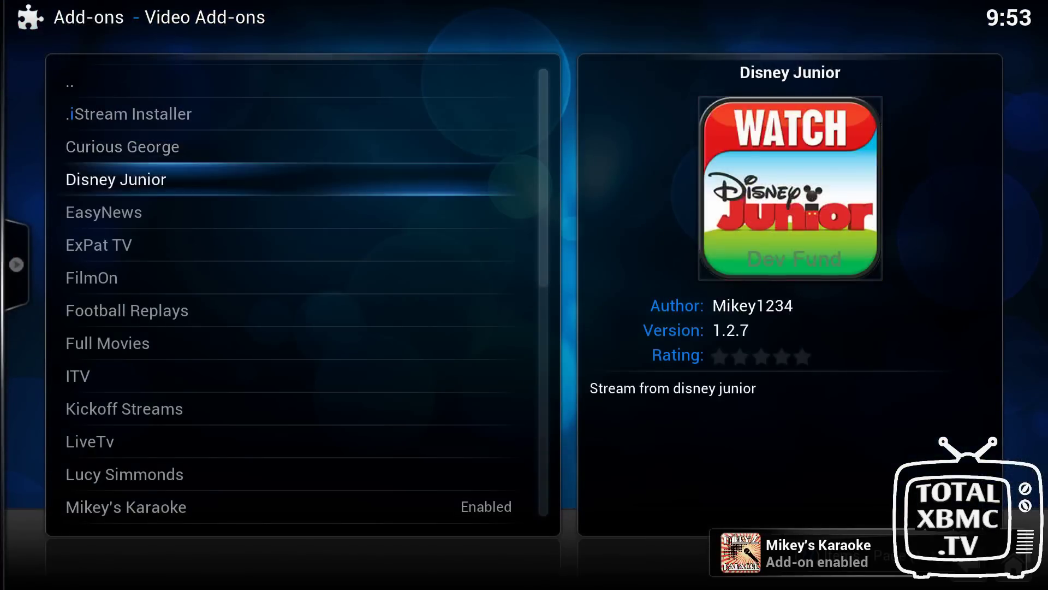
key("Return")
key("Return")
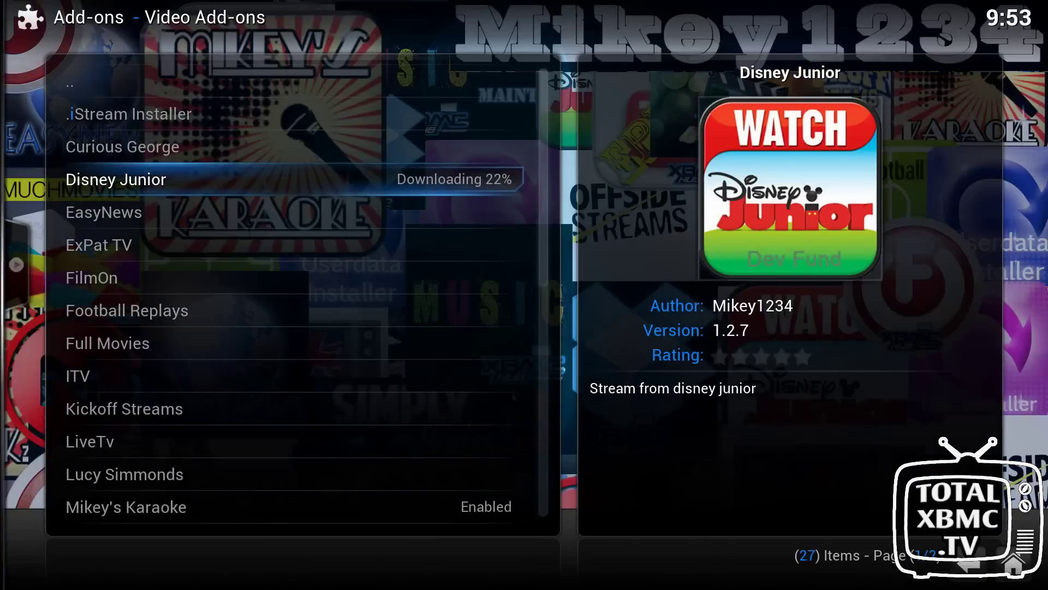
- Leave the Mikey1234 Repository and return to the home screen
key("Up")
key("Up")
key("Up")
key("Return")
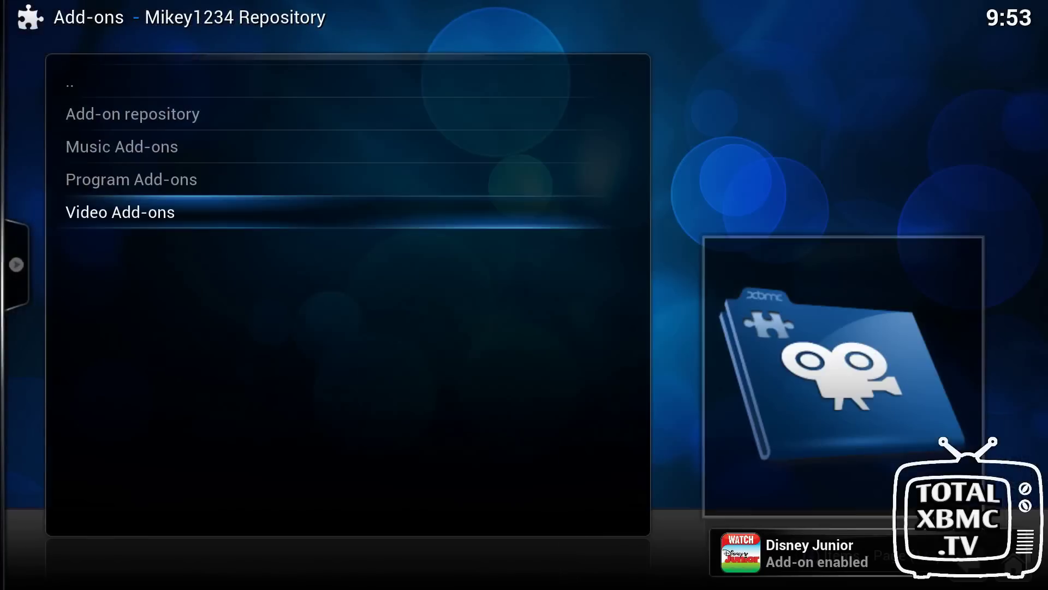
key("Up")
key("Up")
key("Up")
key("Up")
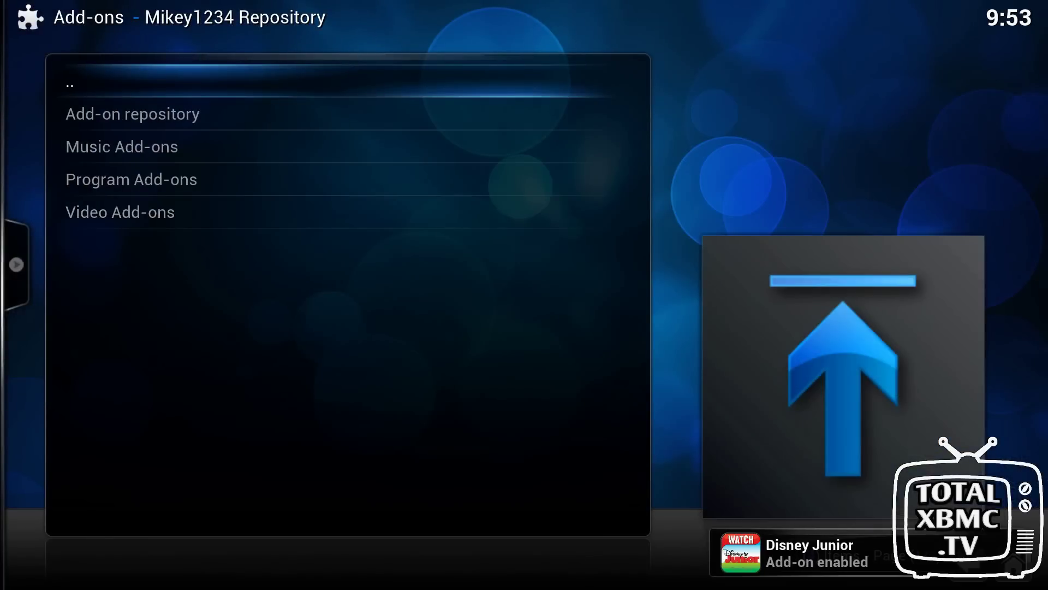
key("Return")
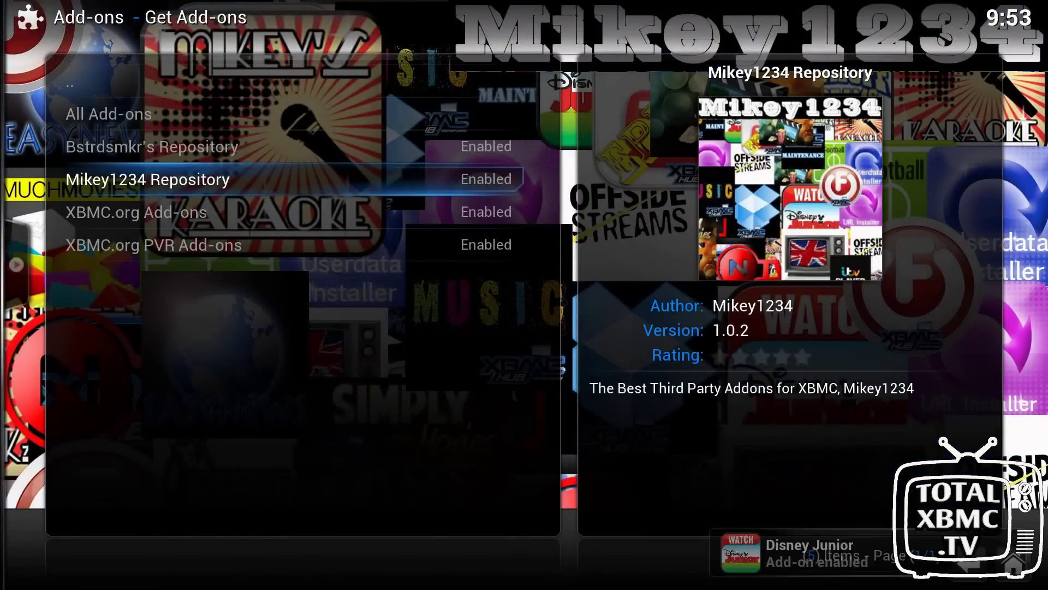
key("BackSpace")
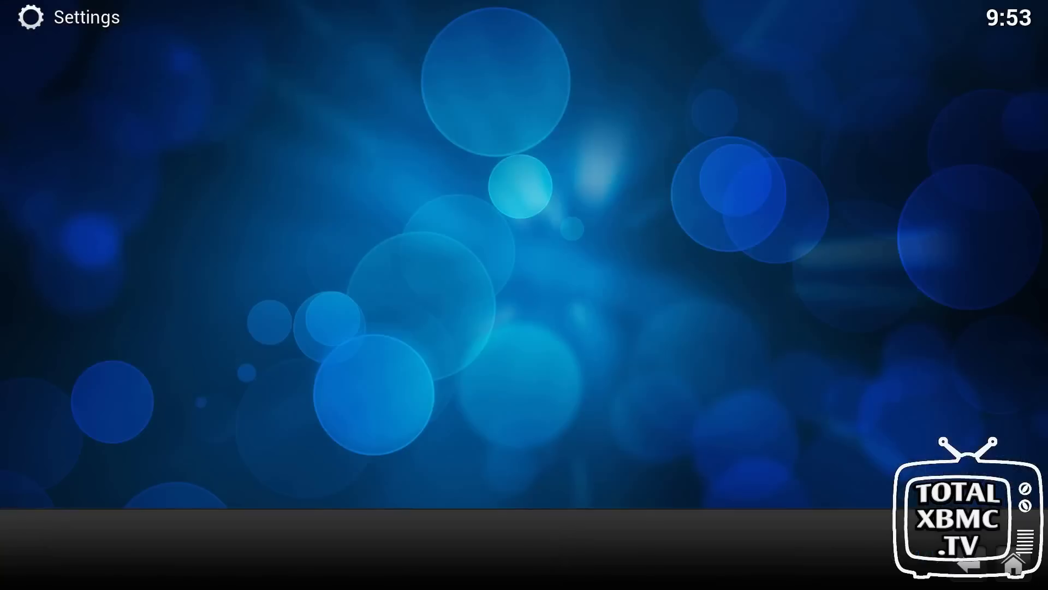
key("BackSpace")
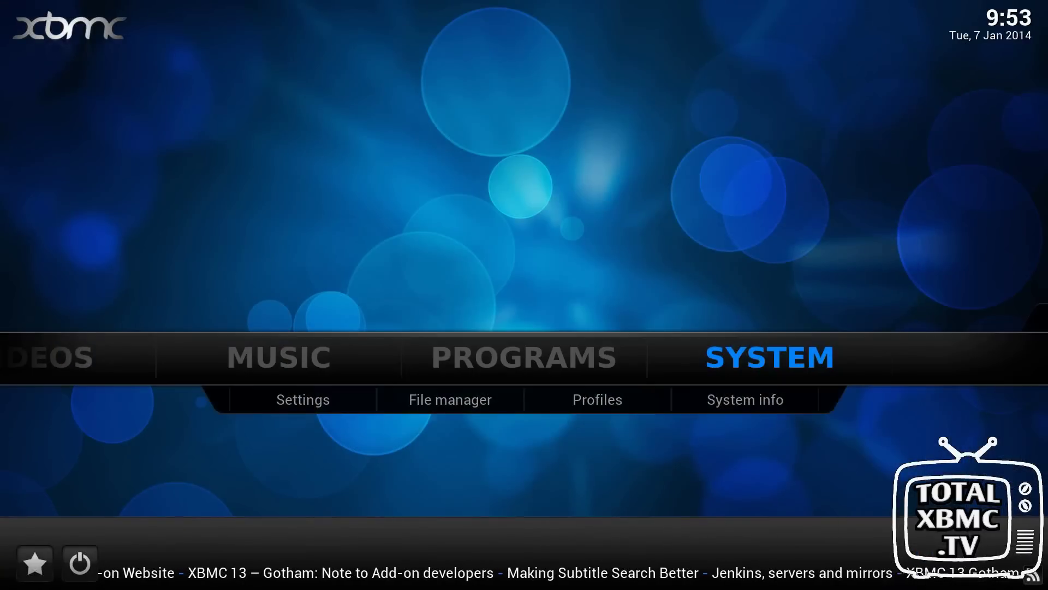
- Open the installed music add-ons from the home screen to check for Mikey's Karaoke
key("Left")
key("Left")
key("Down")
key("Right")
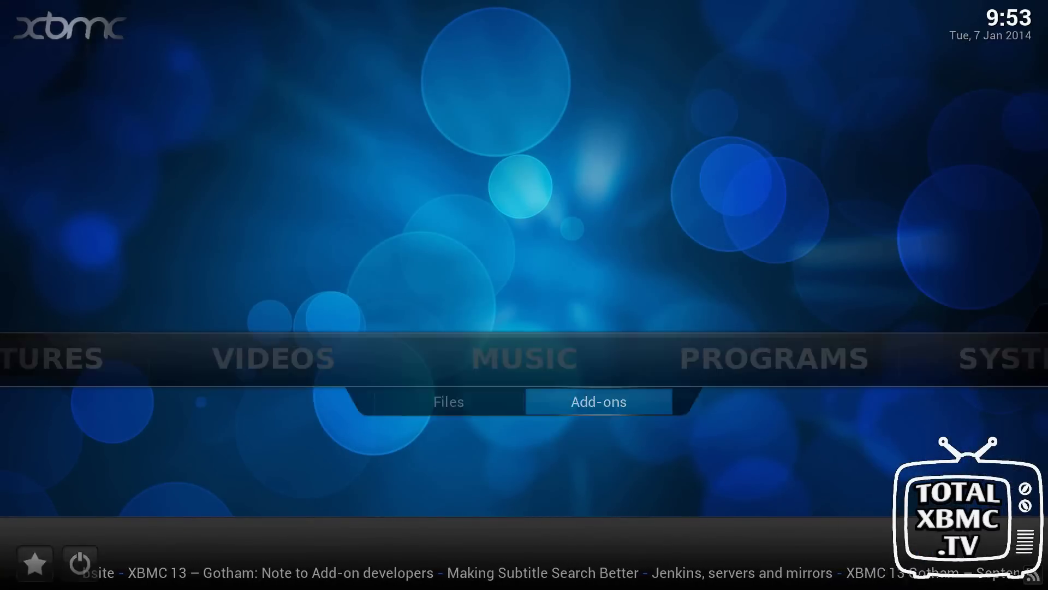
key("Return")
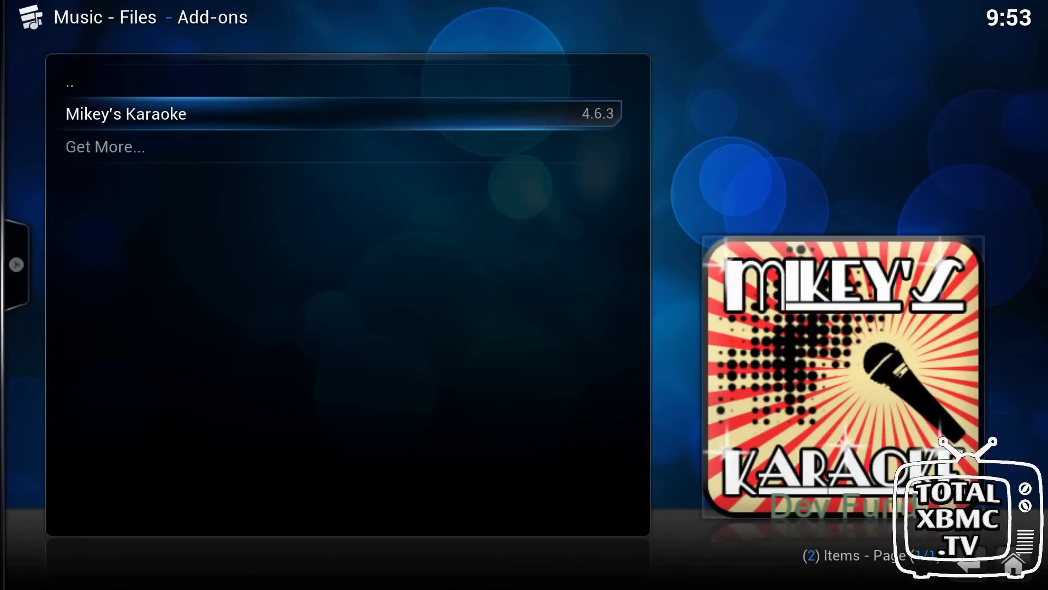
- Open the installed video add-ons, examine the entries including 1Channel and Disney Junior, and return to the home screen
key("BackSpace")
key("Left")
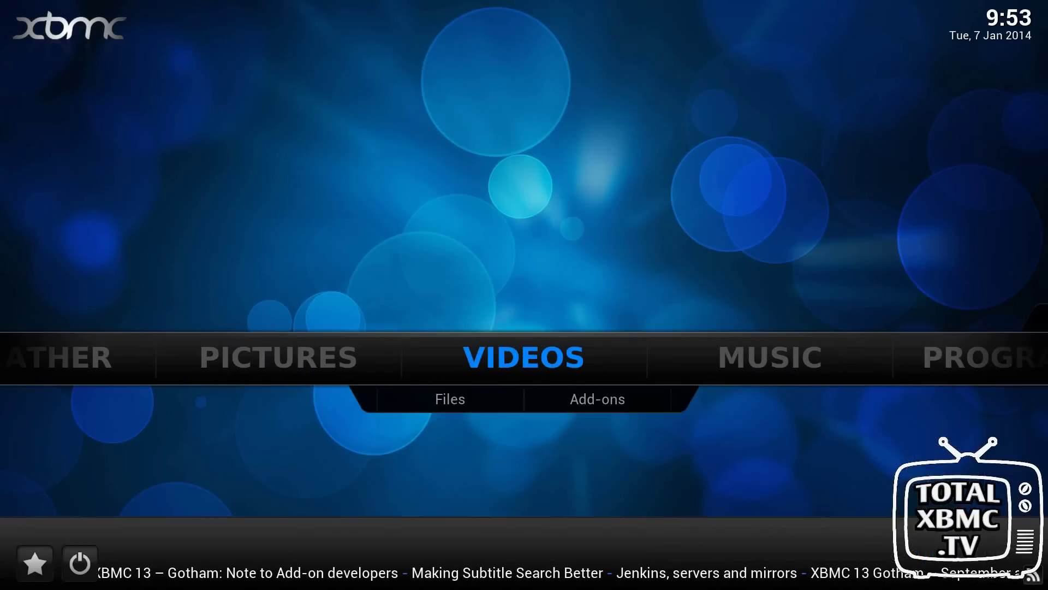
key("Down")
key("Right")
key("Return")
key("Down")
key("Down")
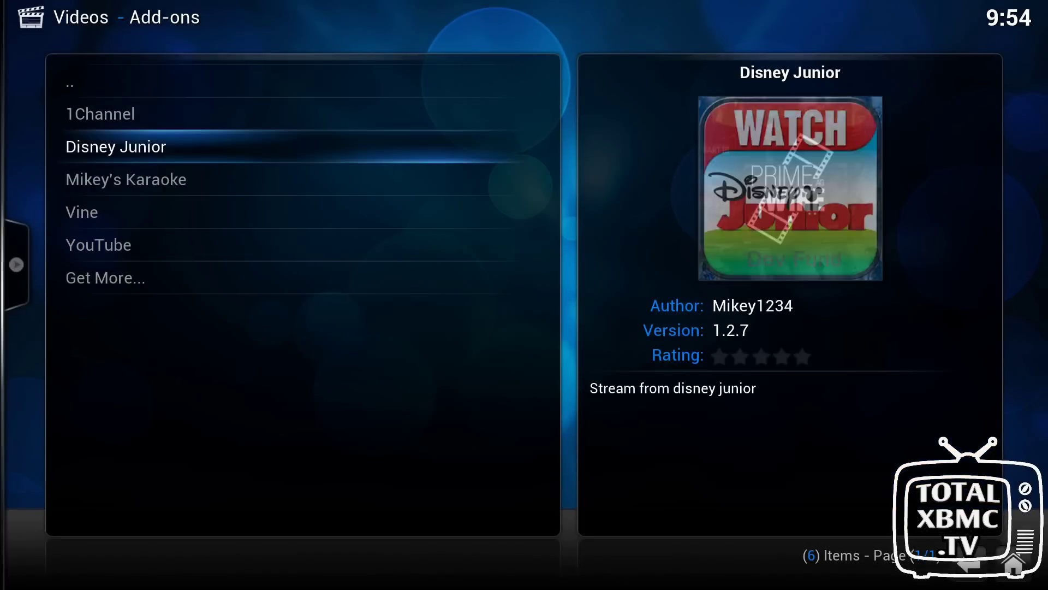
key("Up")
key("Down")
key("Up")
key("Up")
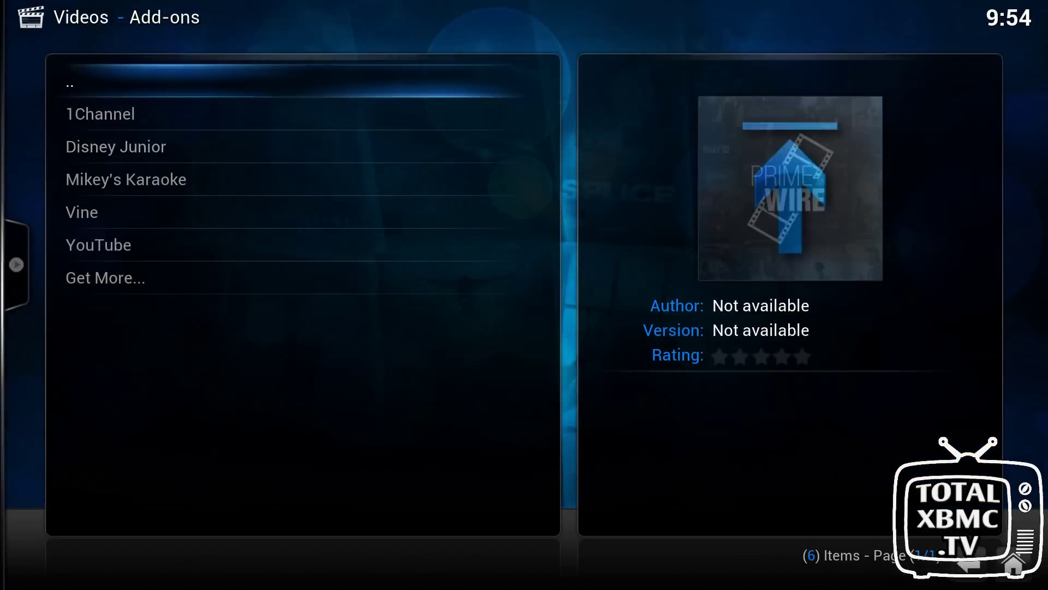
key("Down")
key("Down")
key("BackSpace")
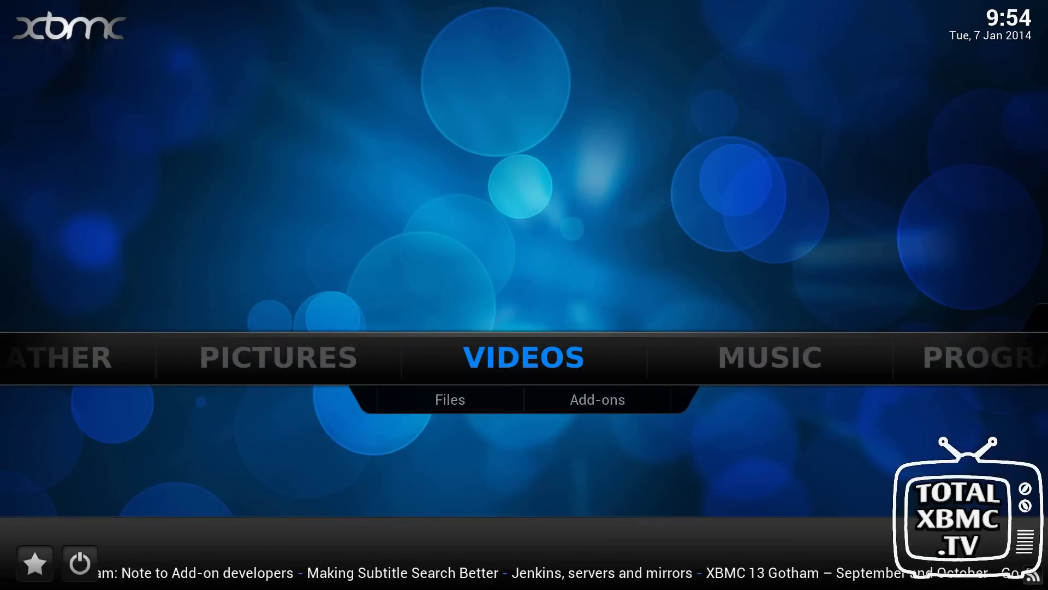
- Open the Add-ons section of the system settings from the home screen
key("Right")
key("Right")
key("Right")
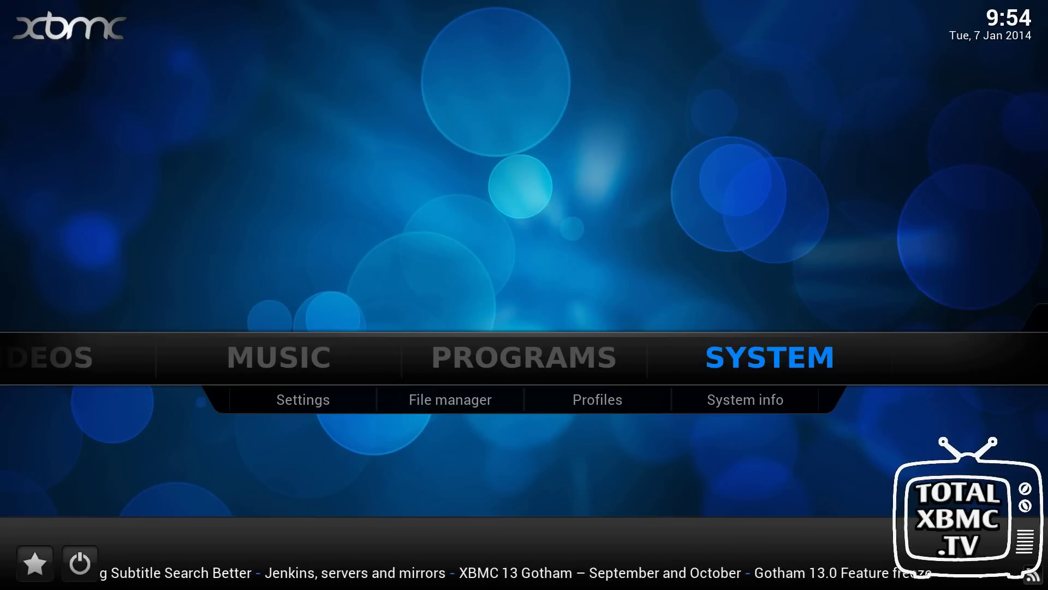
key("Down")
key("Return")
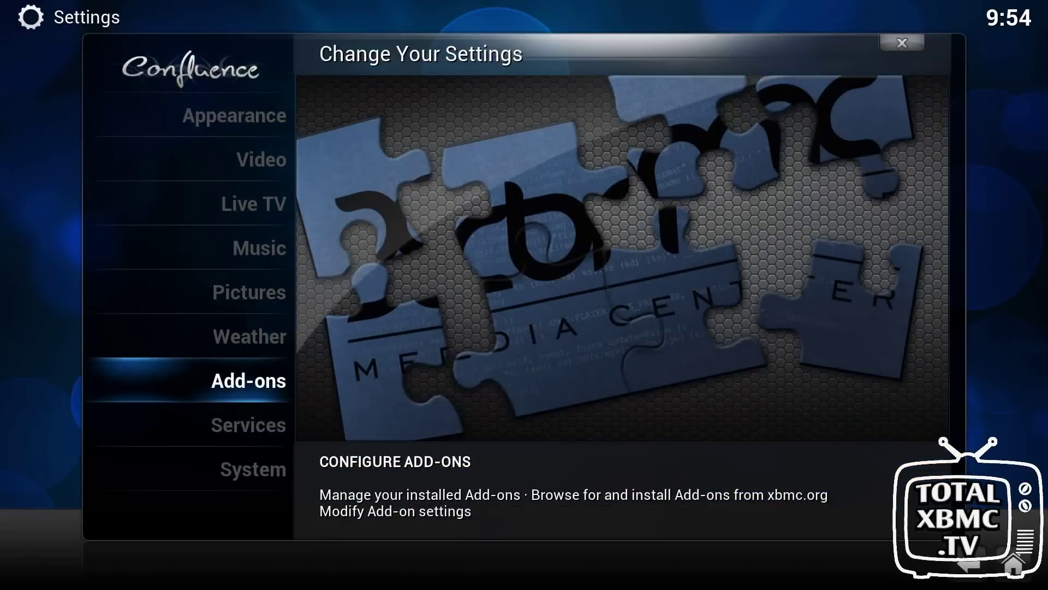
key("Return")
- Leave the Get Add-ons list and open the xfinity source for installing from a zip file
key("Up")
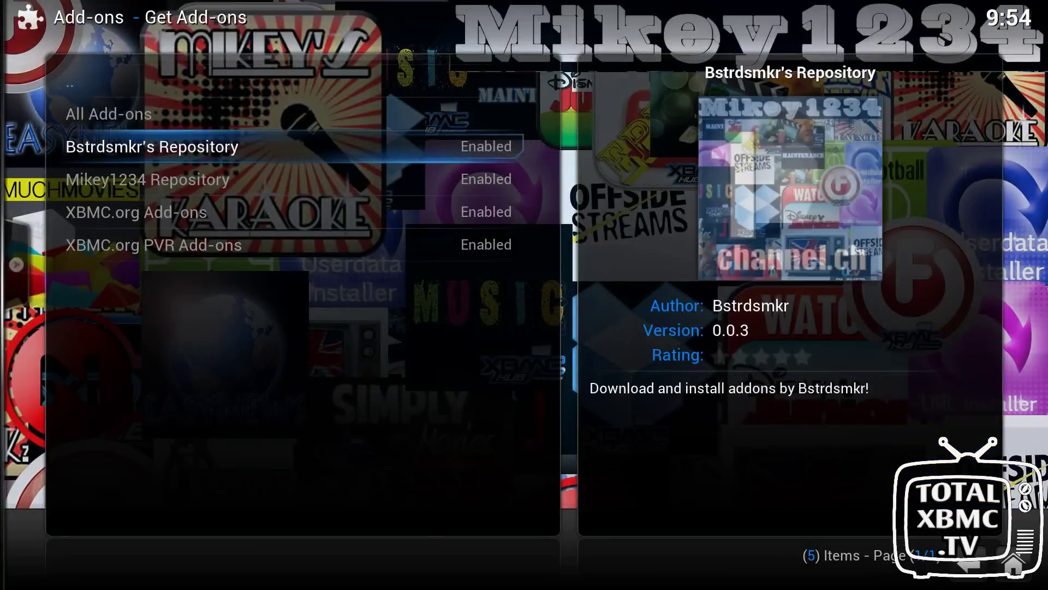
key("Up")
key("Up")
key("Return")
key("Down")
key("Return")
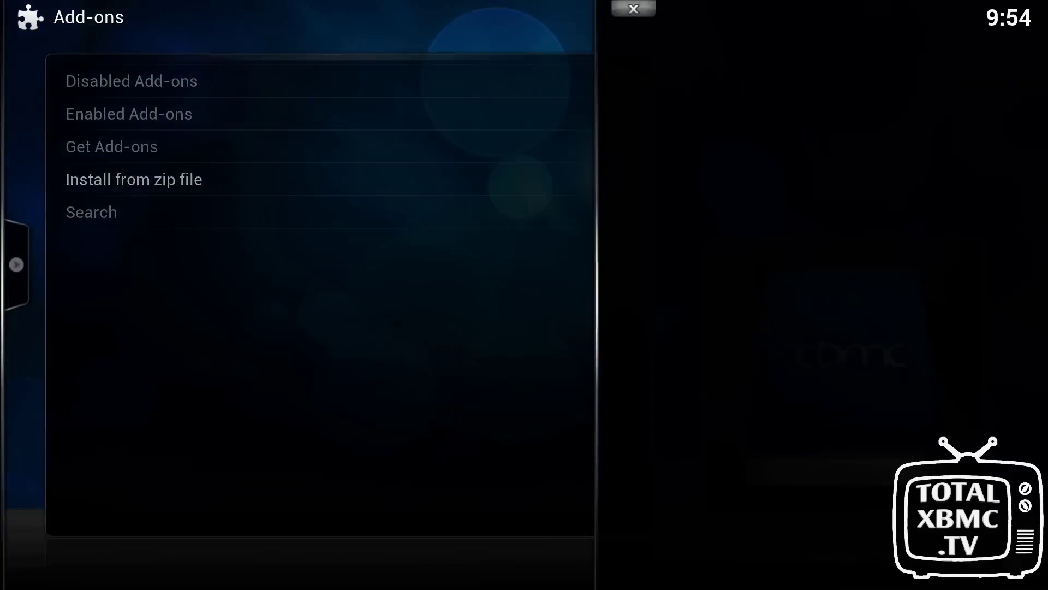
key("Return")
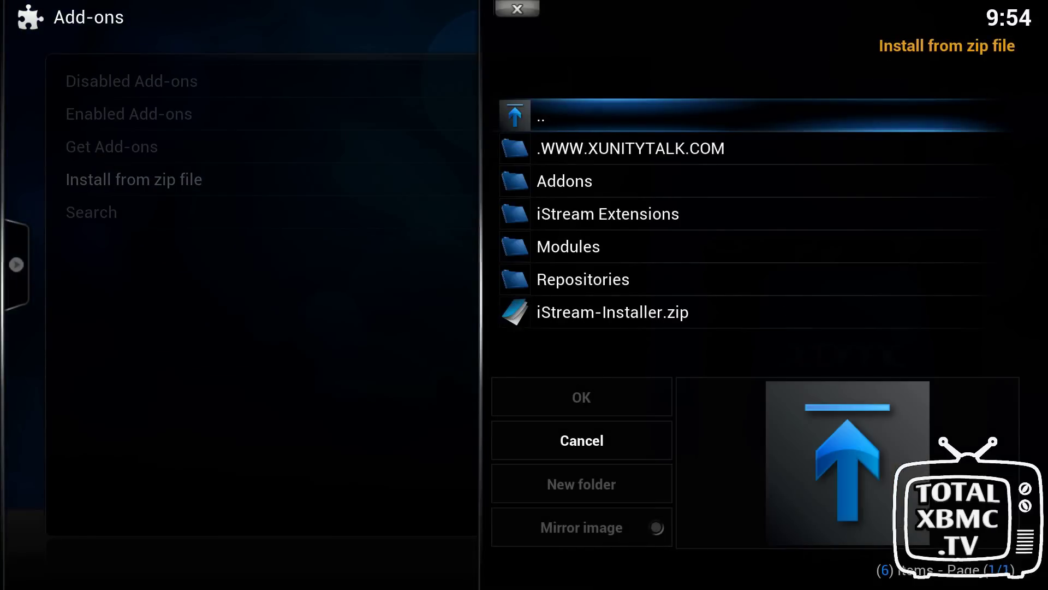
- Open the Repositories folder of the xfinity source
key("Down")
key("Down")
key("Down")
key("Down")
key("Down")
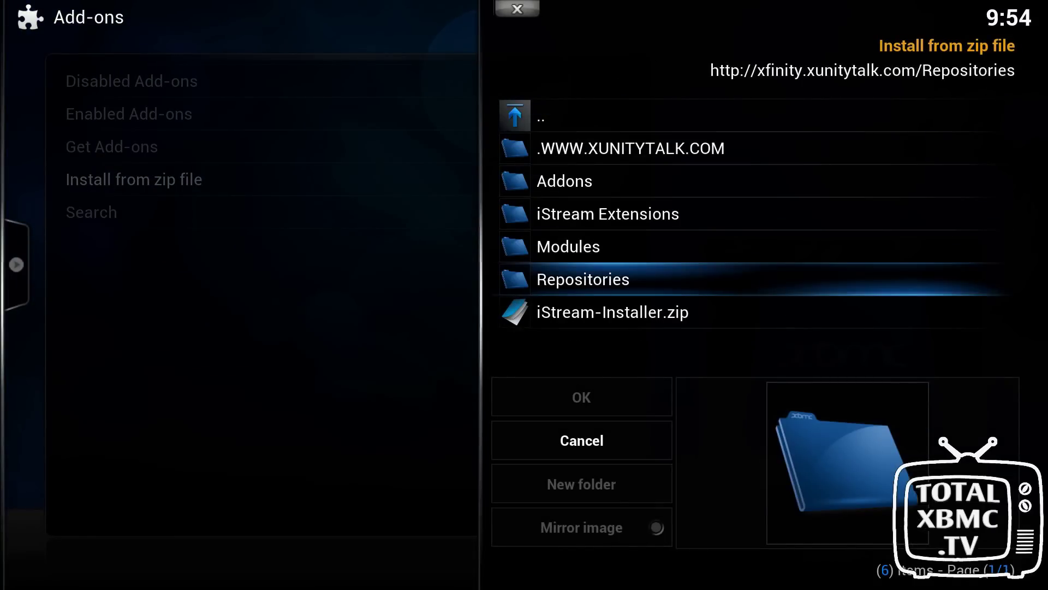
key("Return")
- Install the repository file Jas0nPC.zip
key("Down")
key("Down")
key("Down")
key("Down")
key("Down")
key("Down")
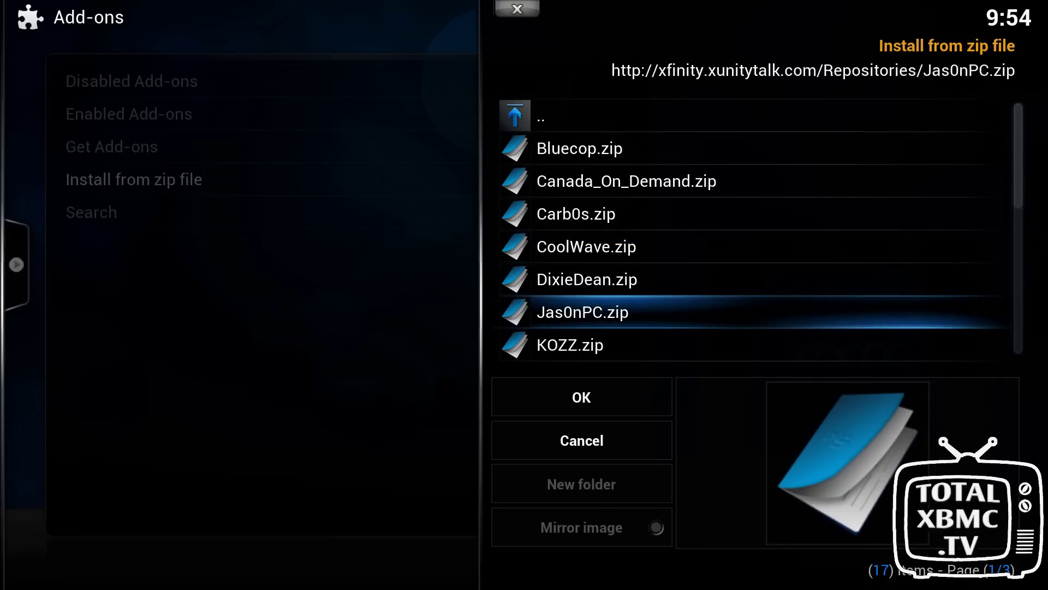
key("Return")
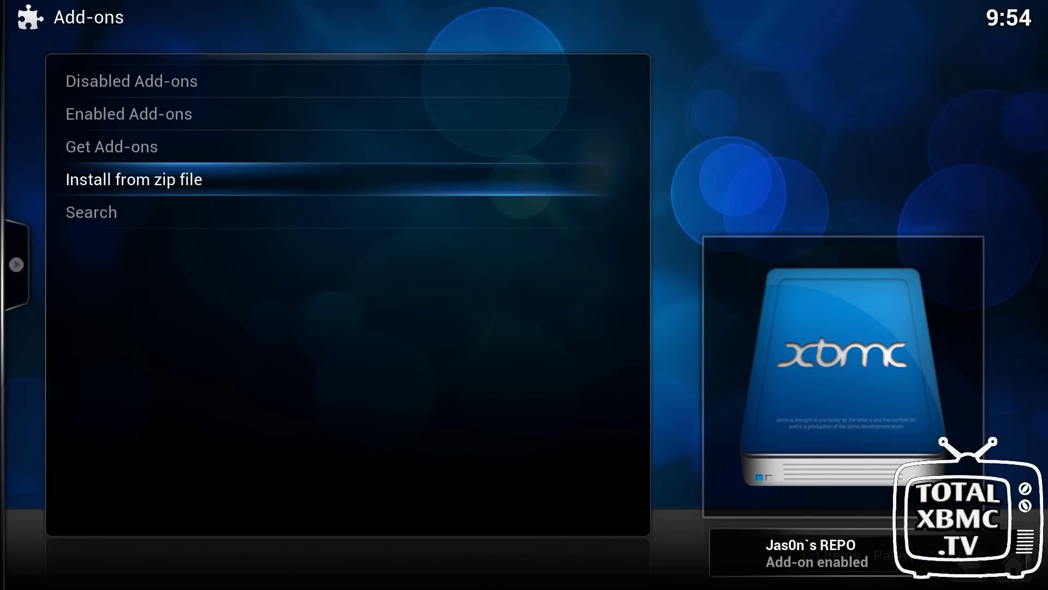
- Open the Get Add-ons list and check the contents of Jas0n`s REPO
key("Up")
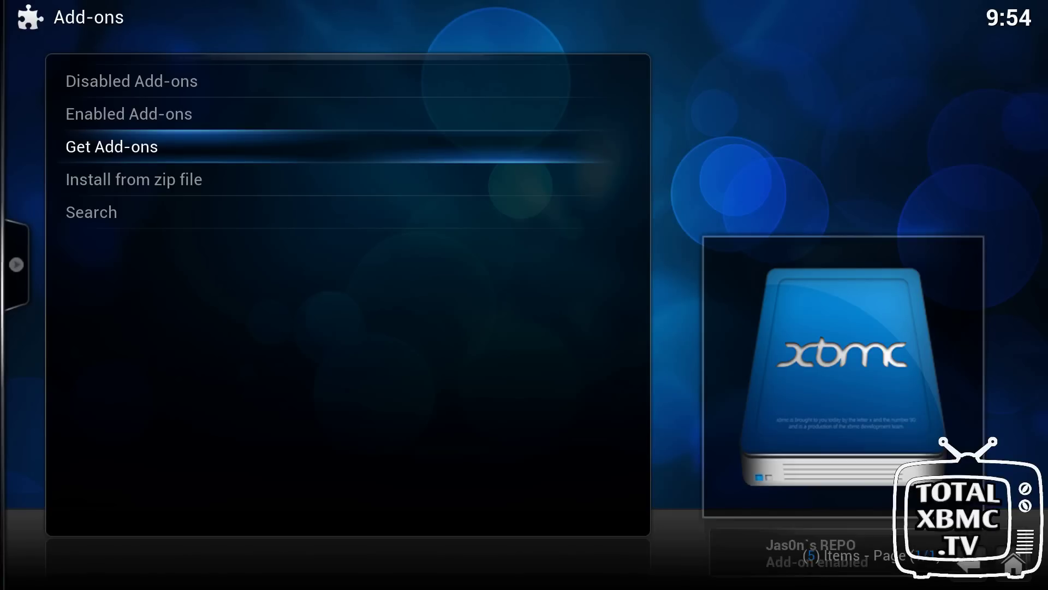
key("Return")
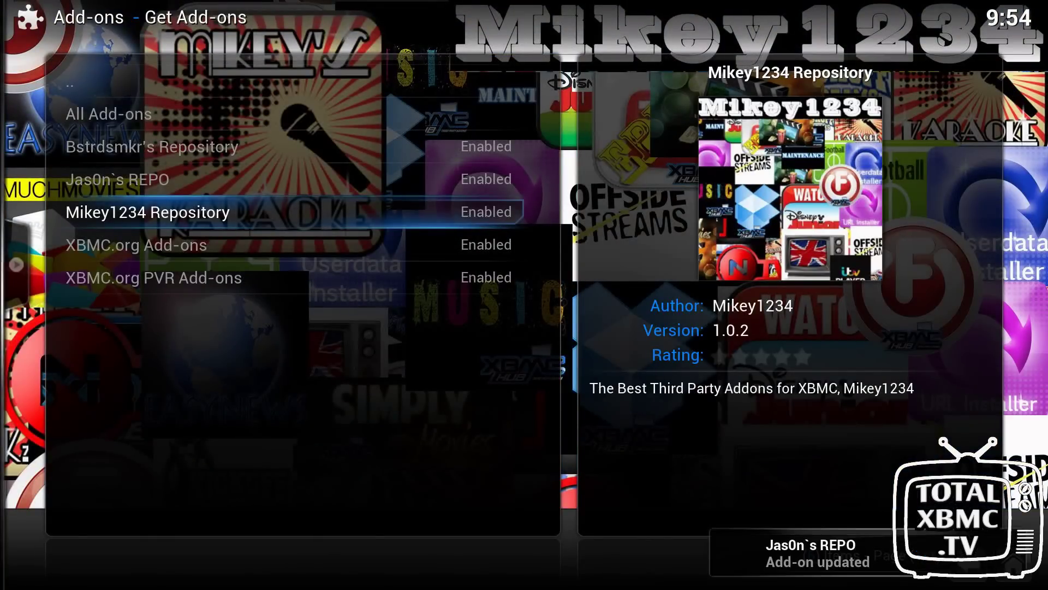
key("Up")
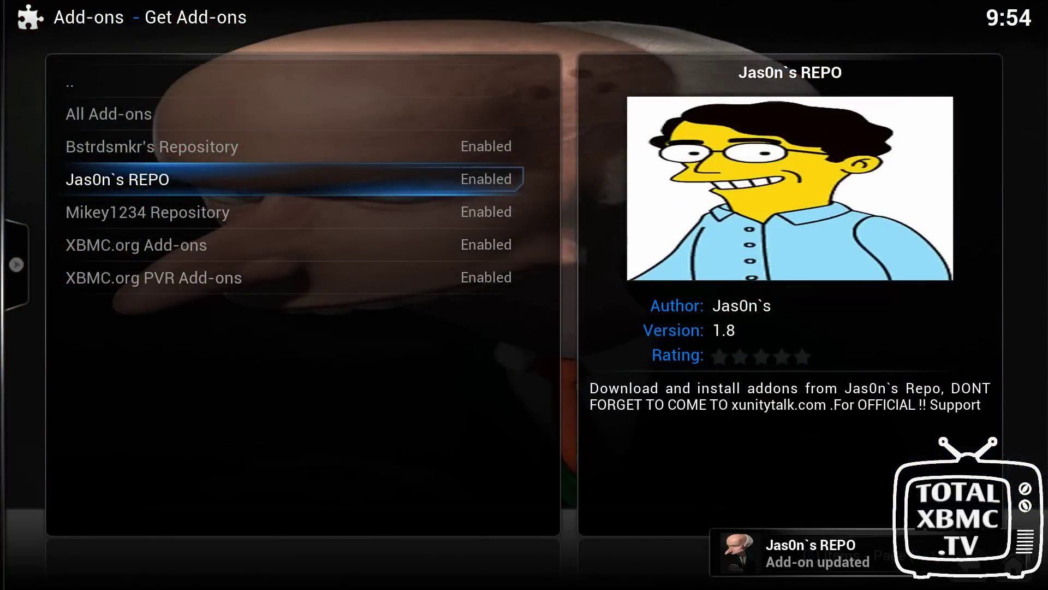
key("Return")
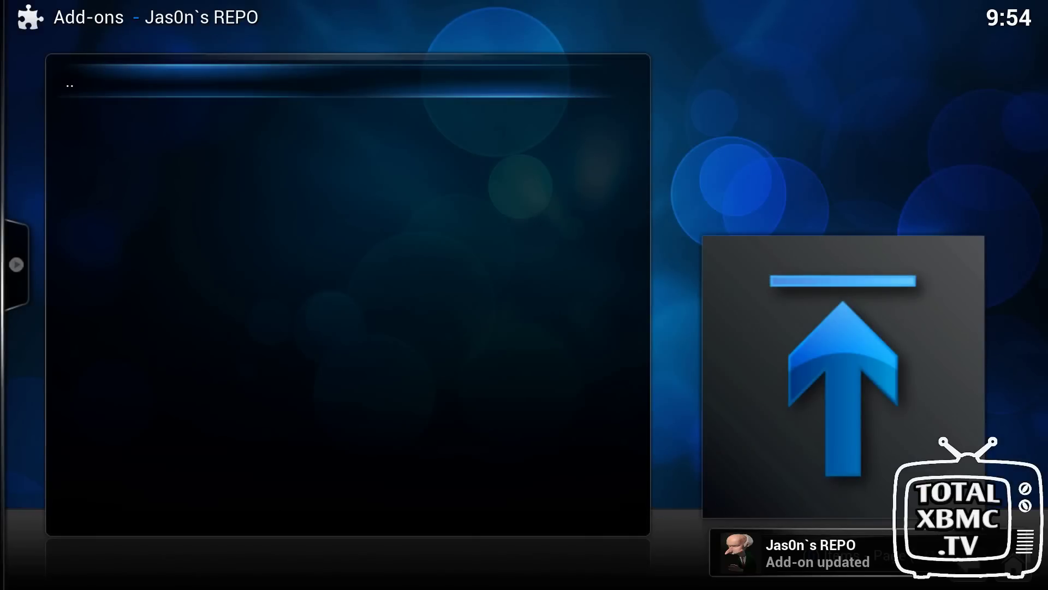
key("Return")
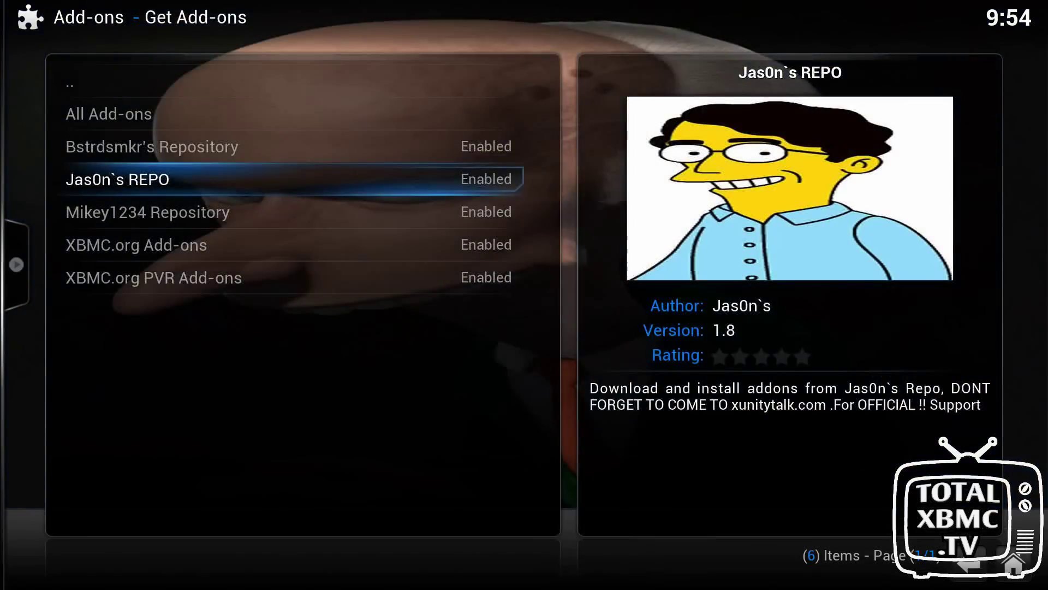
key("Return")
key("Return")
- Force a refresh of Jas0n`s REPO in the Get Add-ons list
key("c")
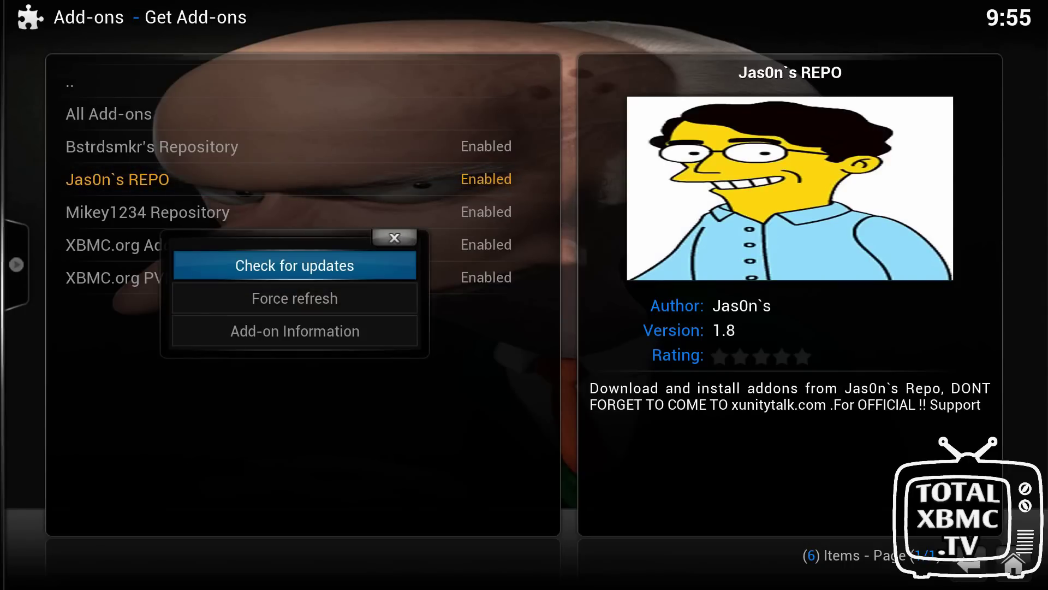
key("Down")
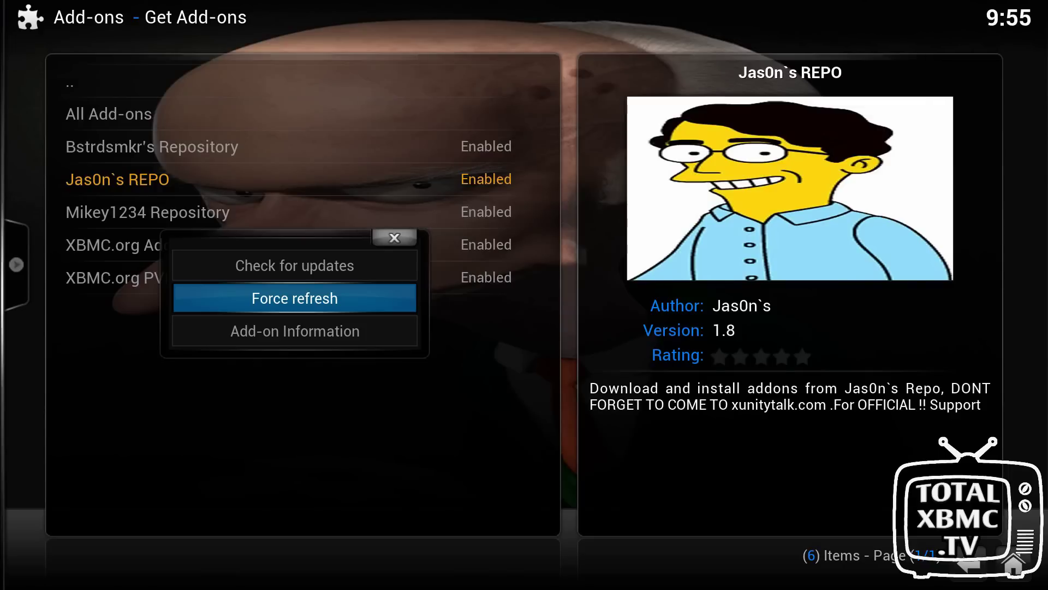
key("Return")
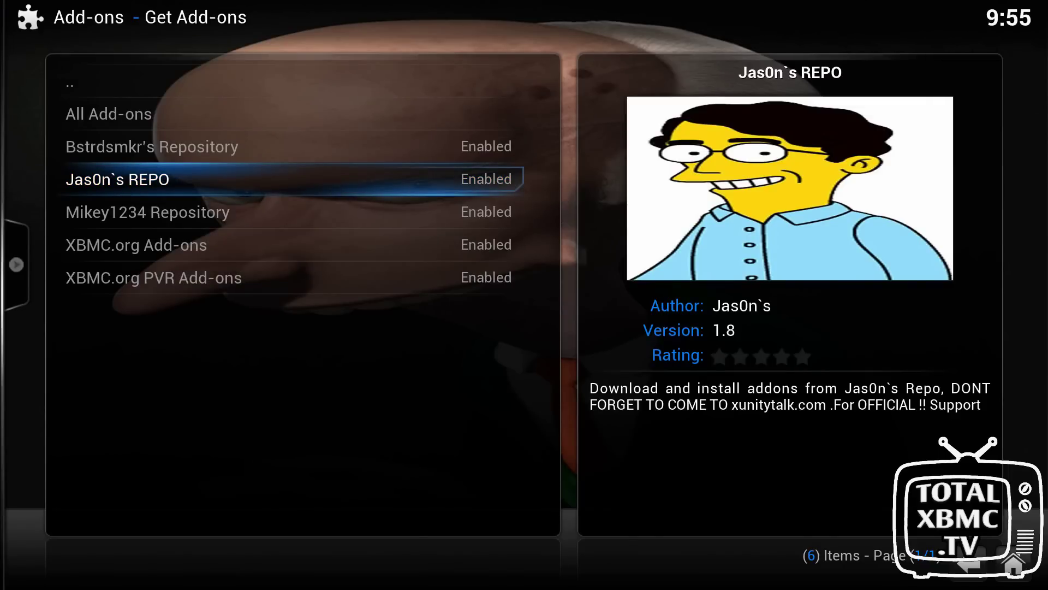
- Open Jas0n`s REPO and look through its add-on categories
key("Return")
key("Down")
key("Down")
key("Down")
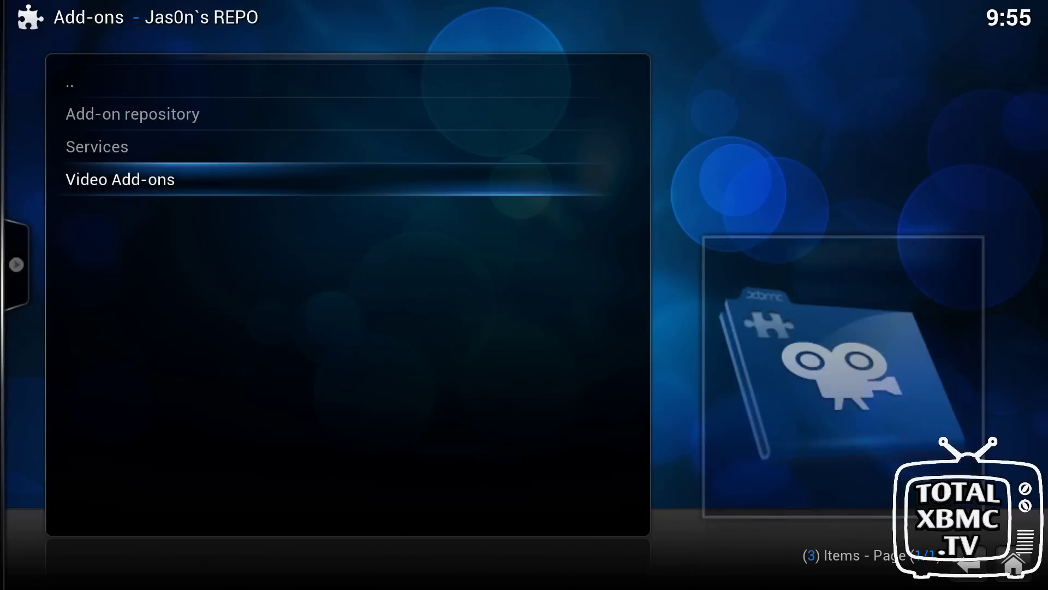
key("Down")
key("Up")
key("Down")
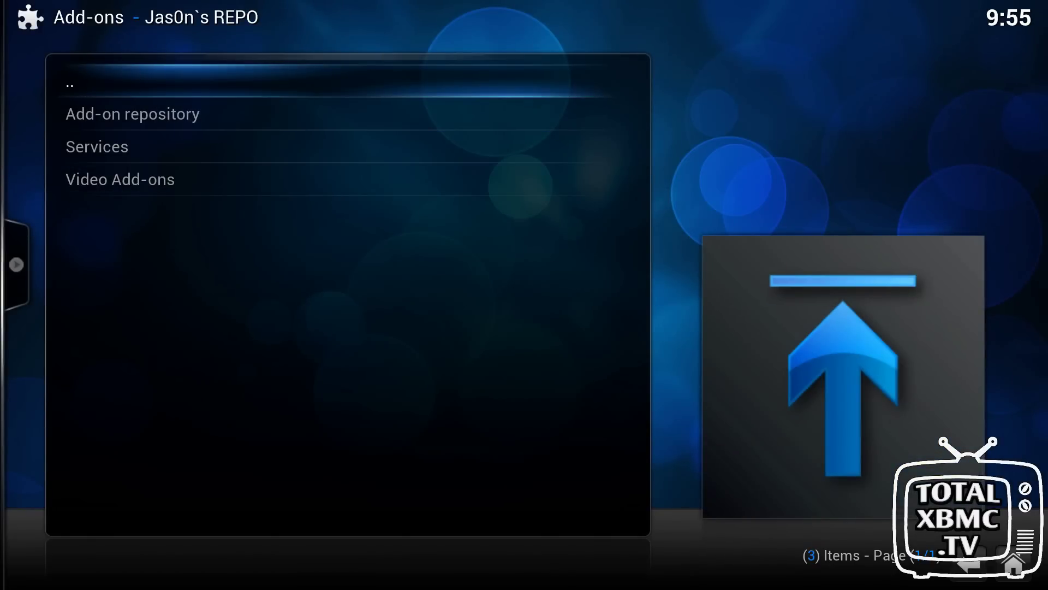
key("Return")
key("c")
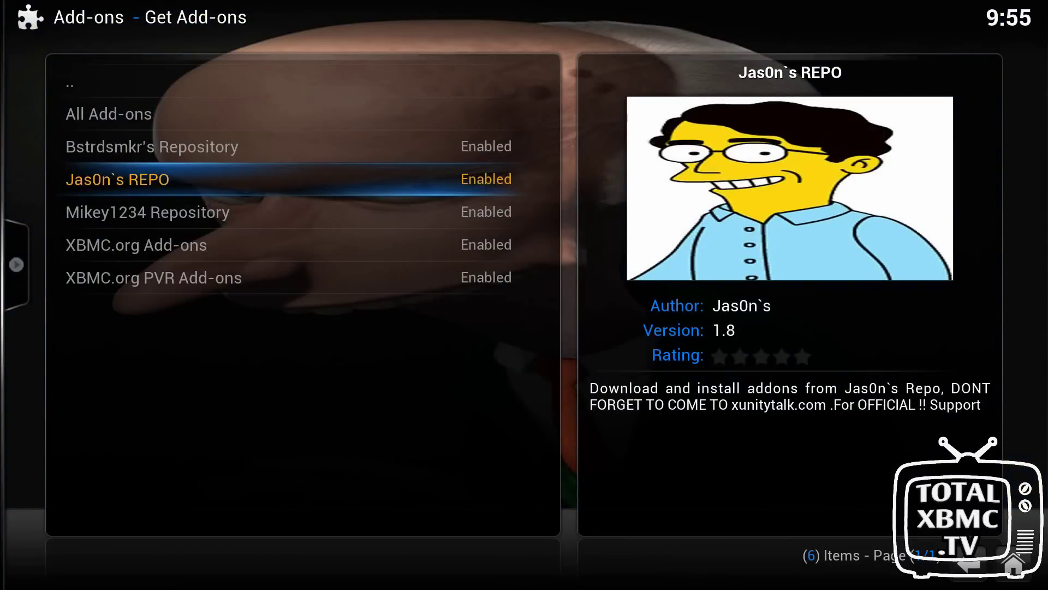
key("Down")
key("Down")
key("Escape")
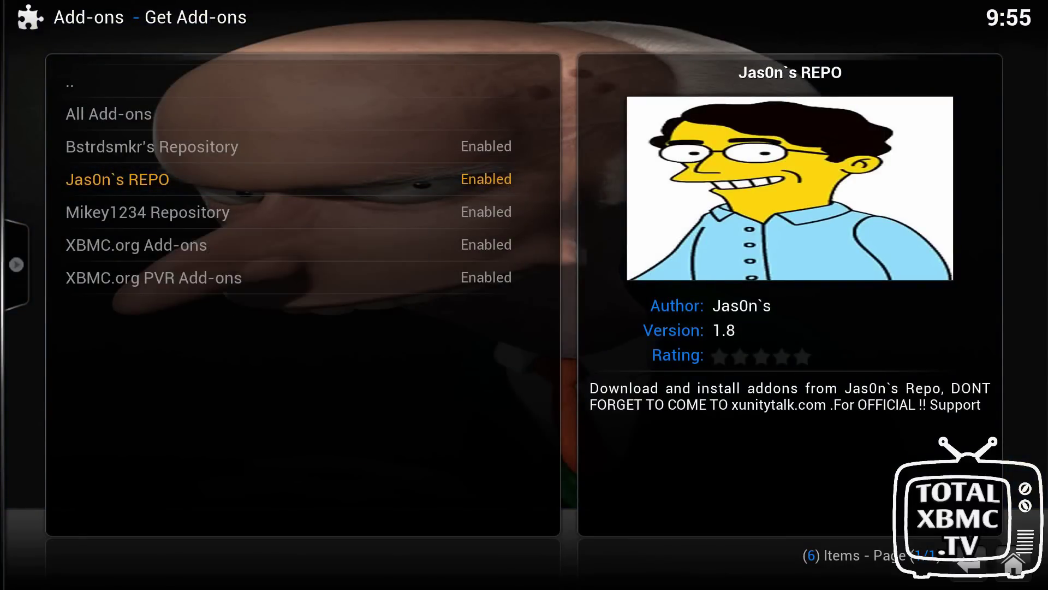
- Reopen Jas0n`s REPO from the Get Add-ons list and enter its Video Add-ons category
key("Return")
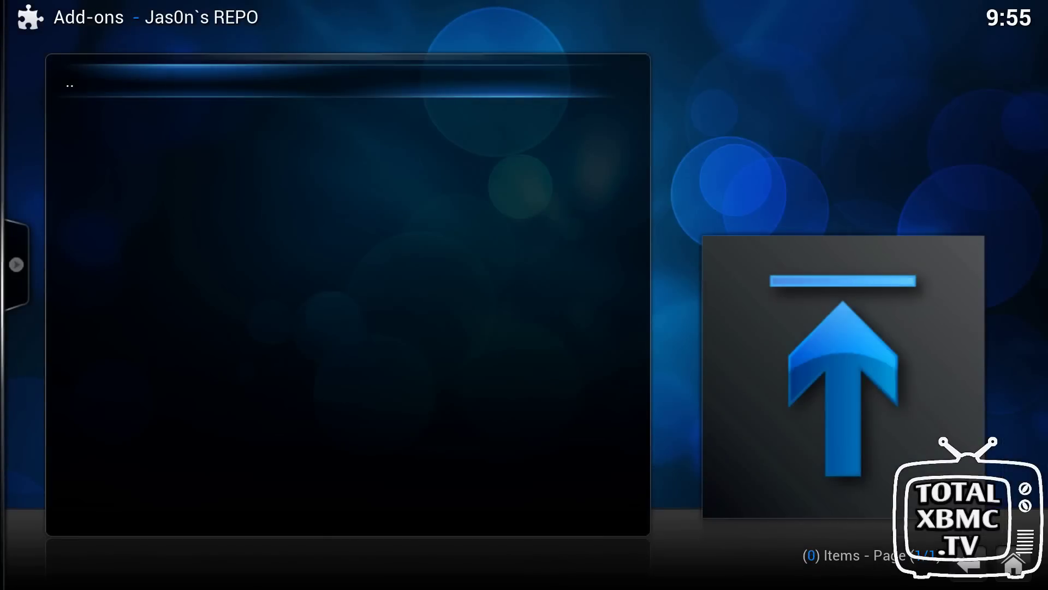
key("BackSpace")
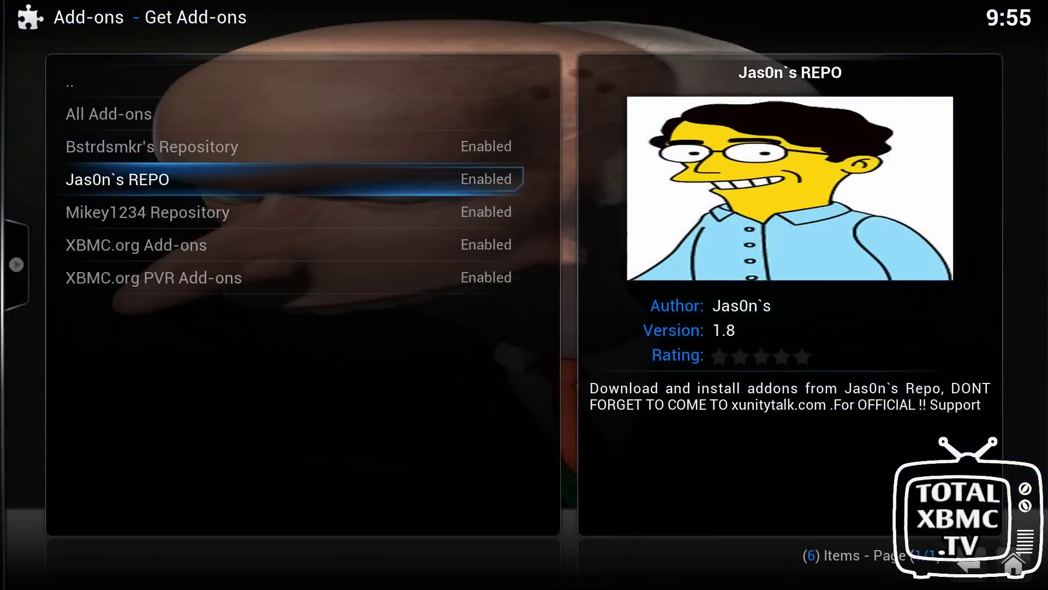
key("Return")
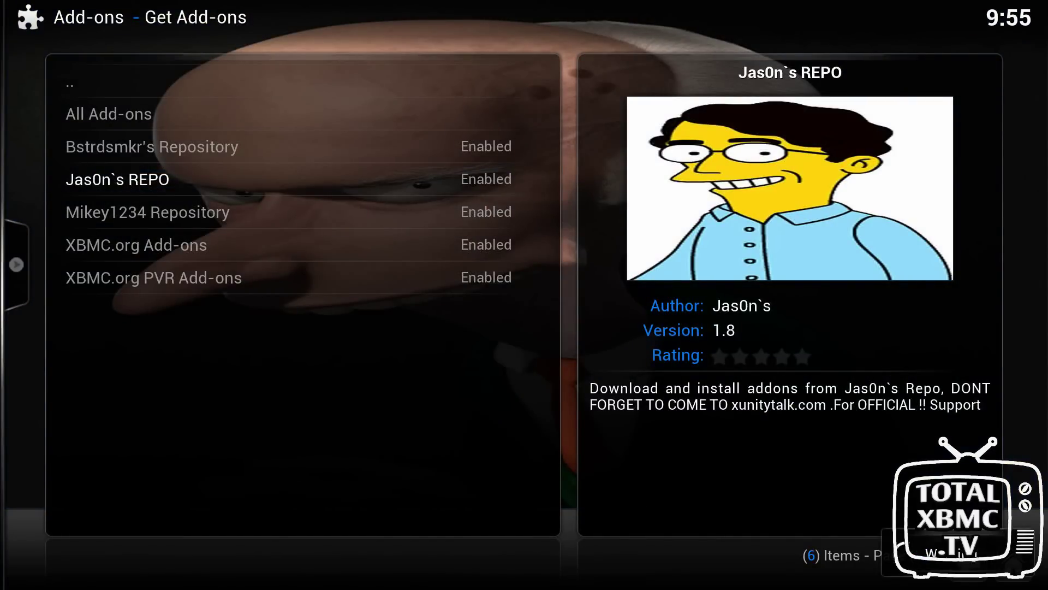
key("Down")
key("Down")
key("Down")
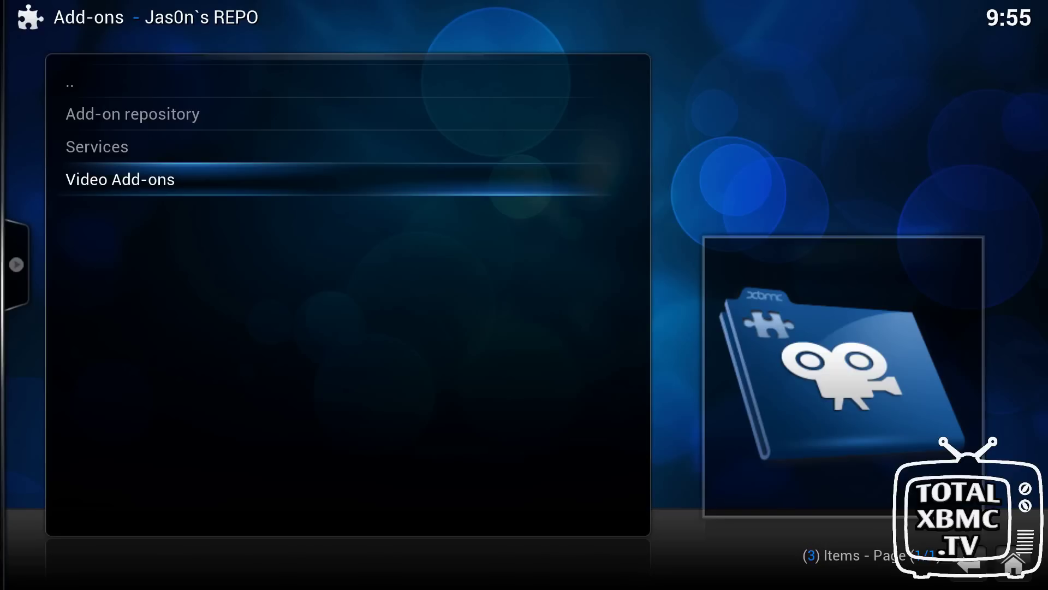
key("Up")
key("Up")
key("Up")
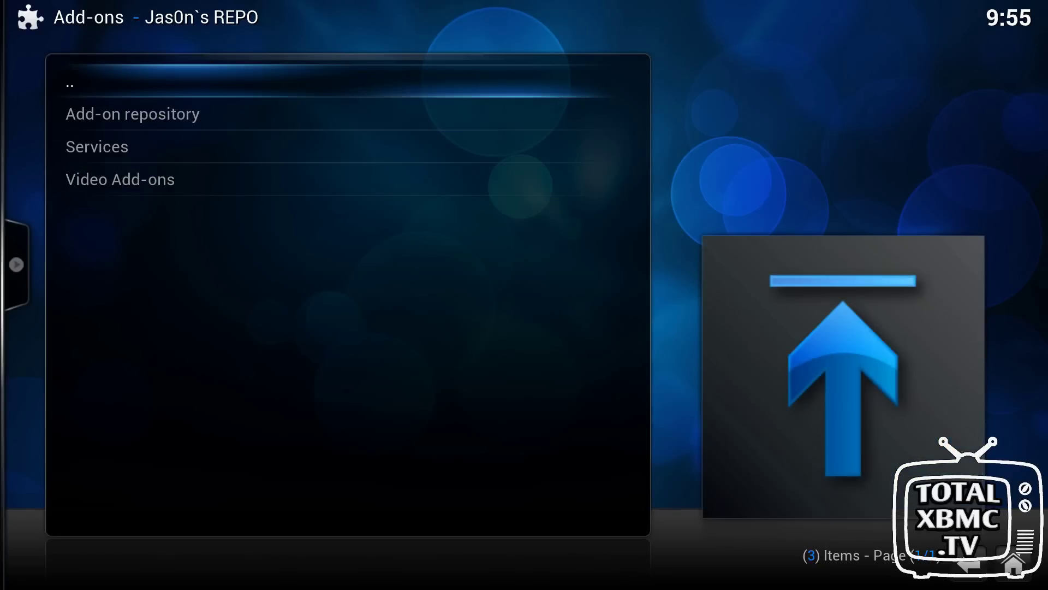
key("Up")
key("Return")
- Install the AWEsomeDL add-on from the repository's video add-ons
key("Down")
key("Down")
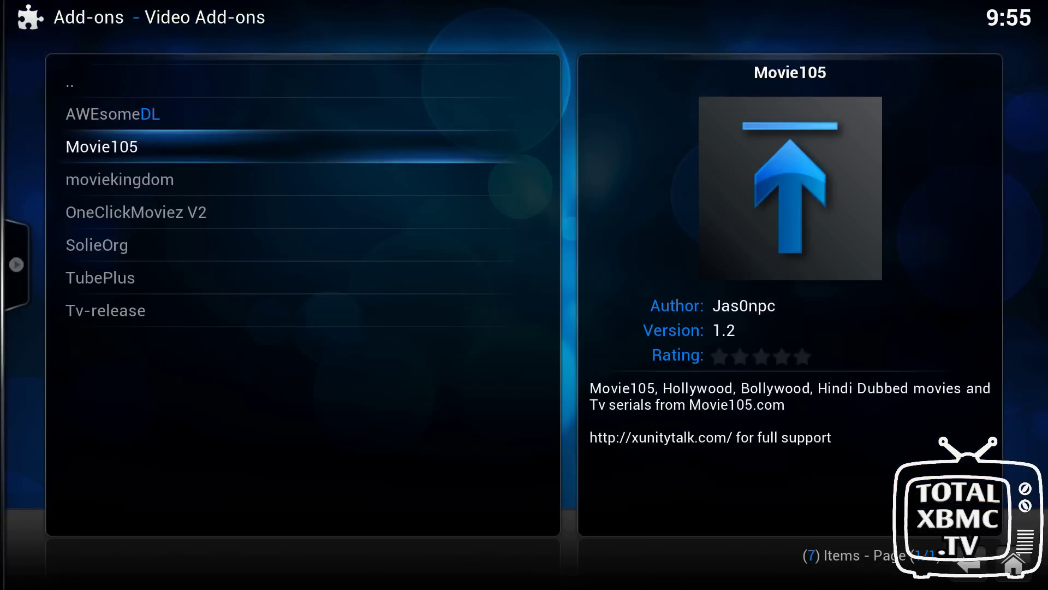
key("Up")
key("Down")
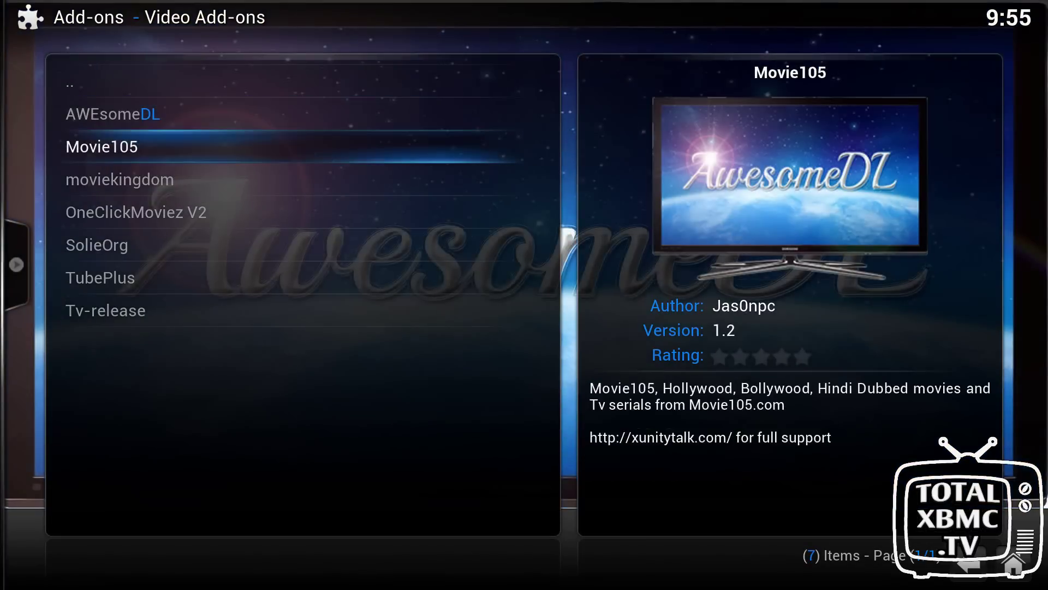
key("Up")
key("Return")
key("Return")
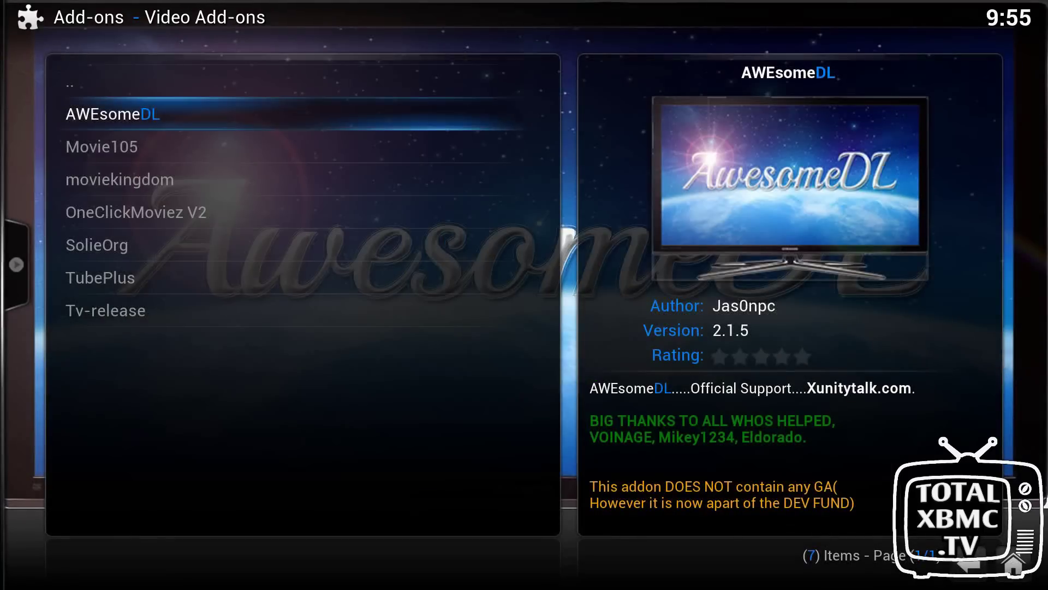